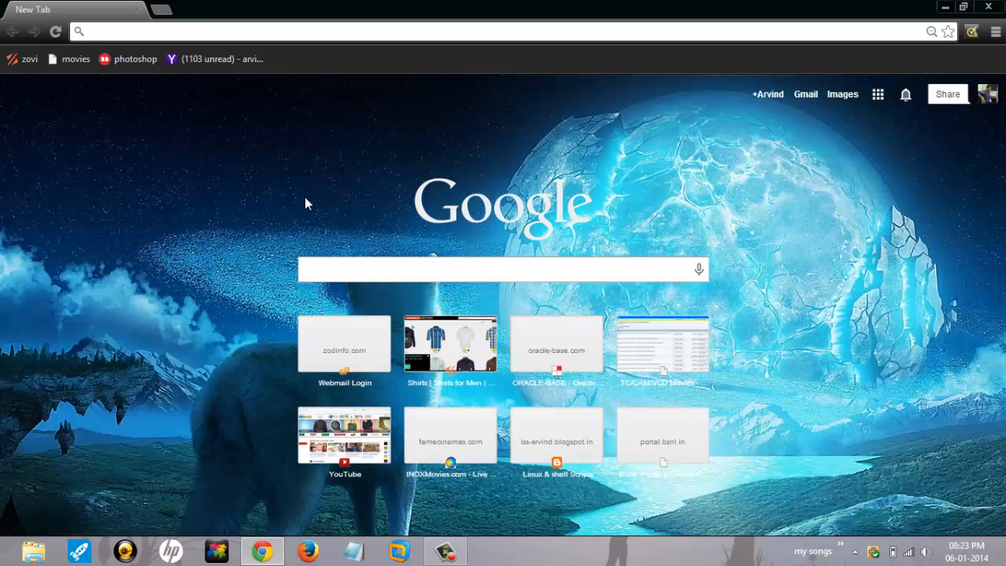
Step: Search Chrome for a VMware torrent and open the VMware Workstation 10.0.0 Build 1295980 kickass.to page
type("vm")
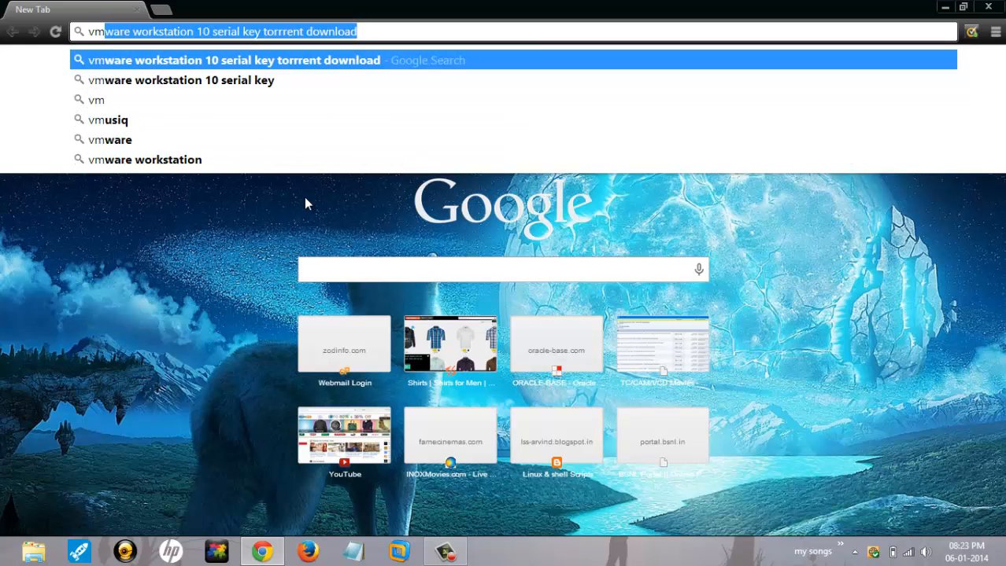
key("End")
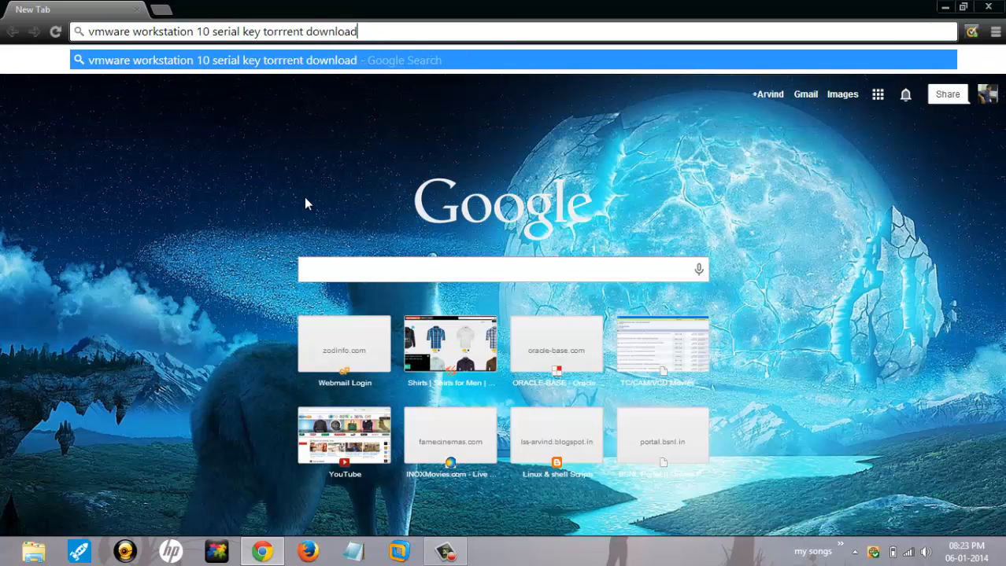
key("Return")
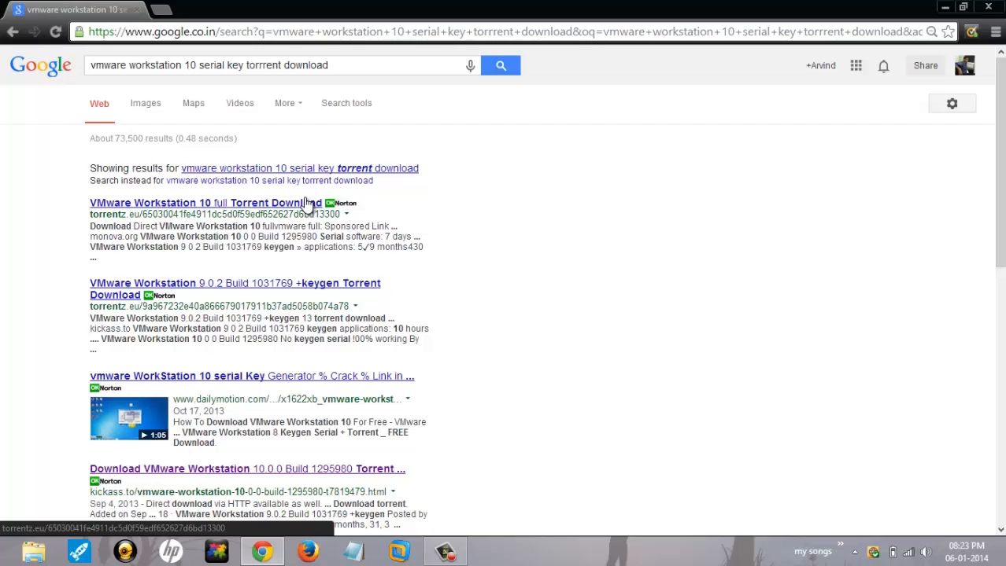
left_click(231, 470)
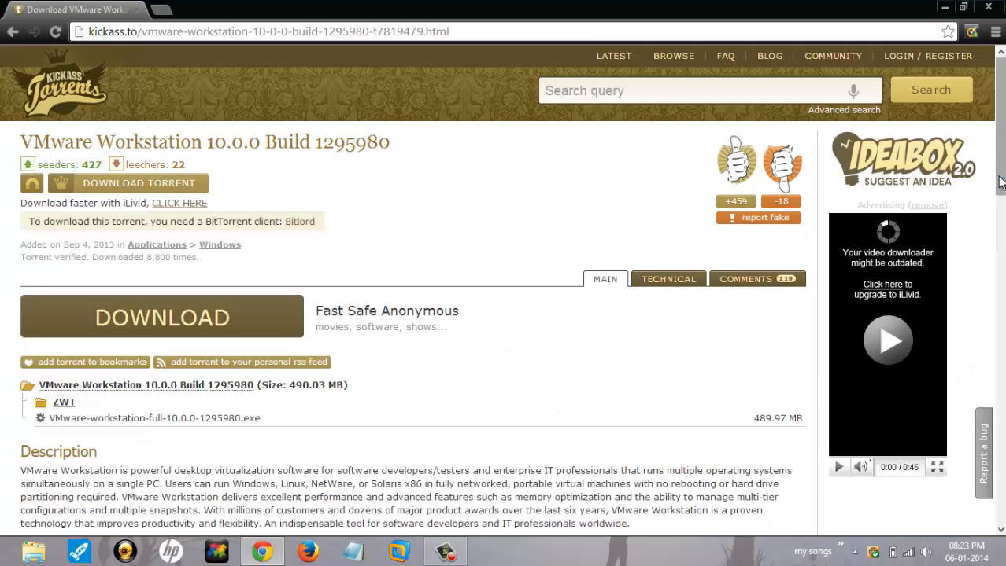
left_click_drag(1000, 194, 1000, 205)
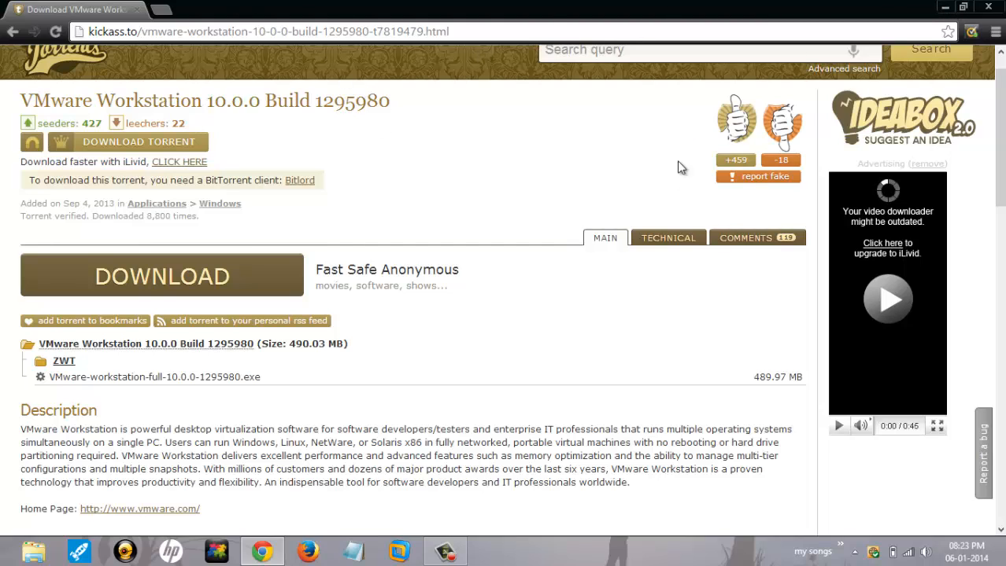
Step: Close Chrome and launch VMware Workstation 9 through a 'vmware' Start search
left_click(993, 9)
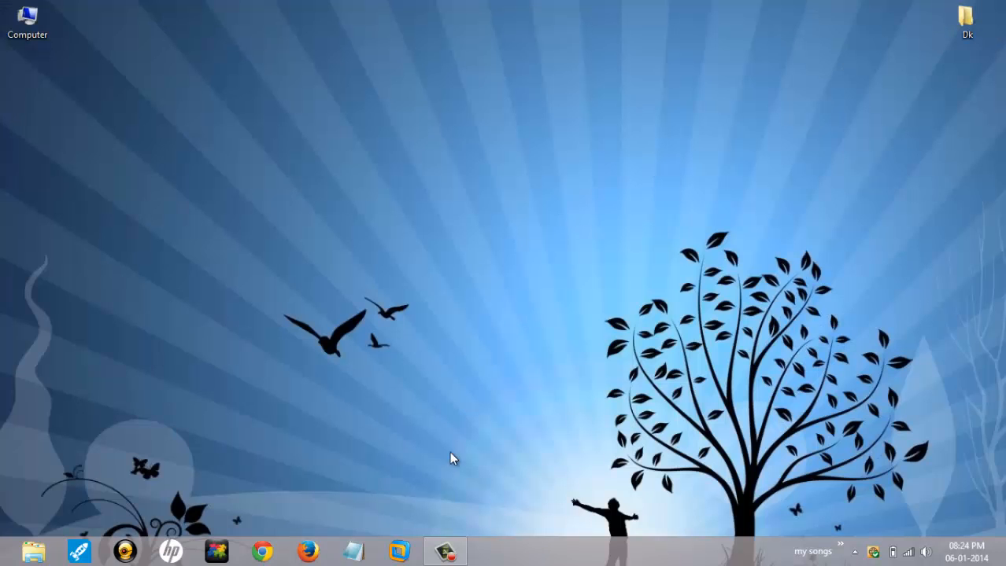
key("super")
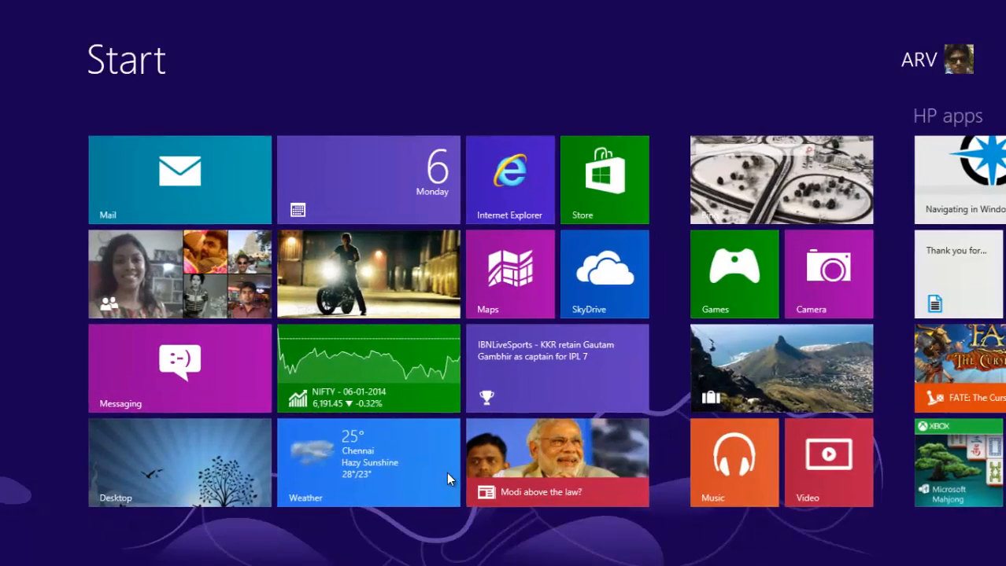
type("vmware")
key("Return")
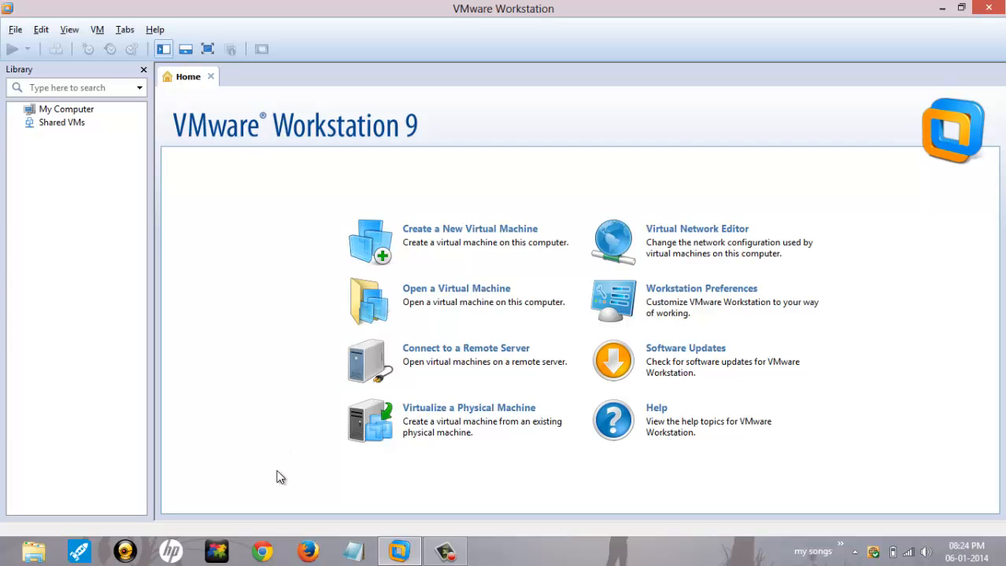
Step: Locate the oel-5 ISO in F:\softwares\OS\Linux using a maximized File Explorer, then return to VMware
left_click(29, 561)
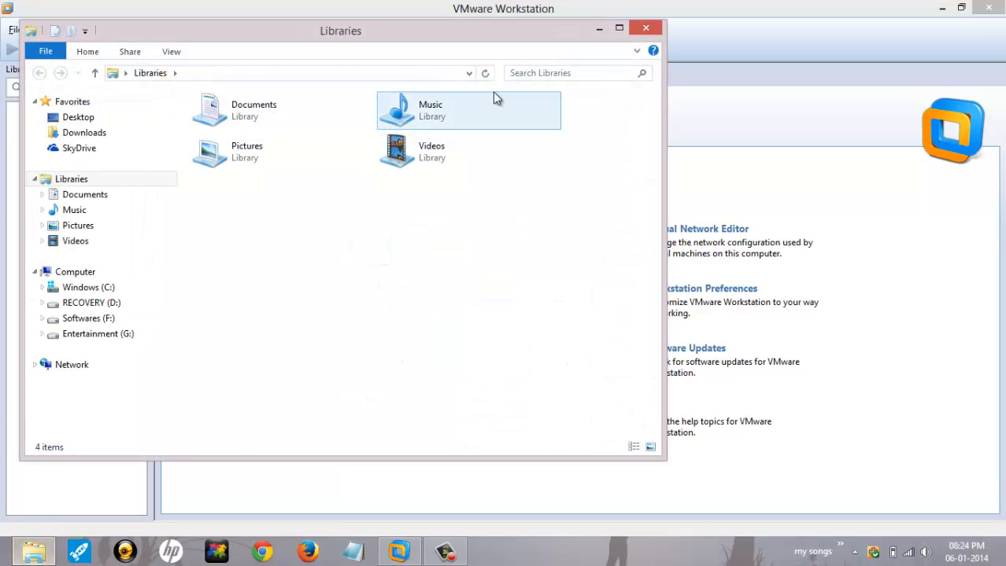
left_click(619, 28)
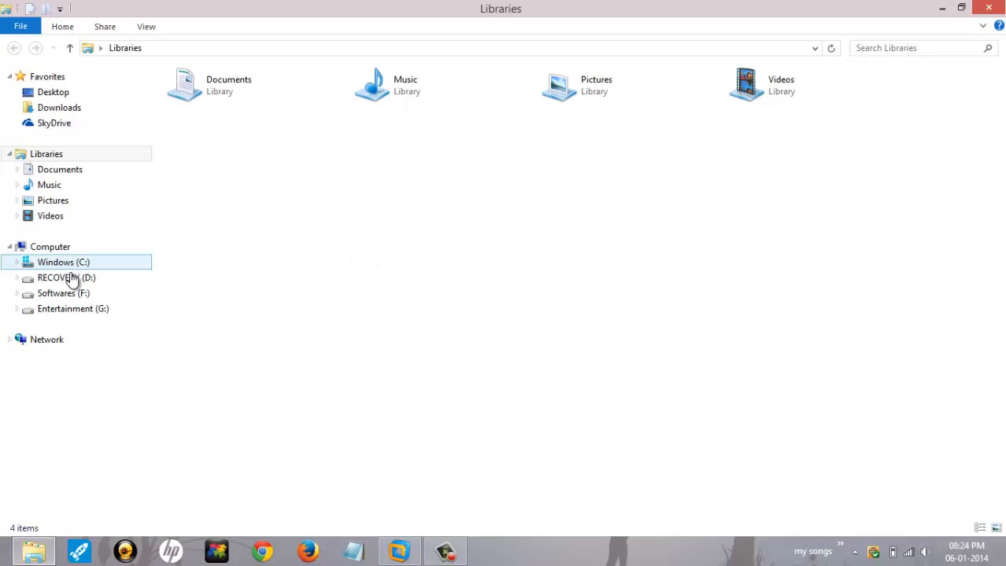
left_click(67, 295)
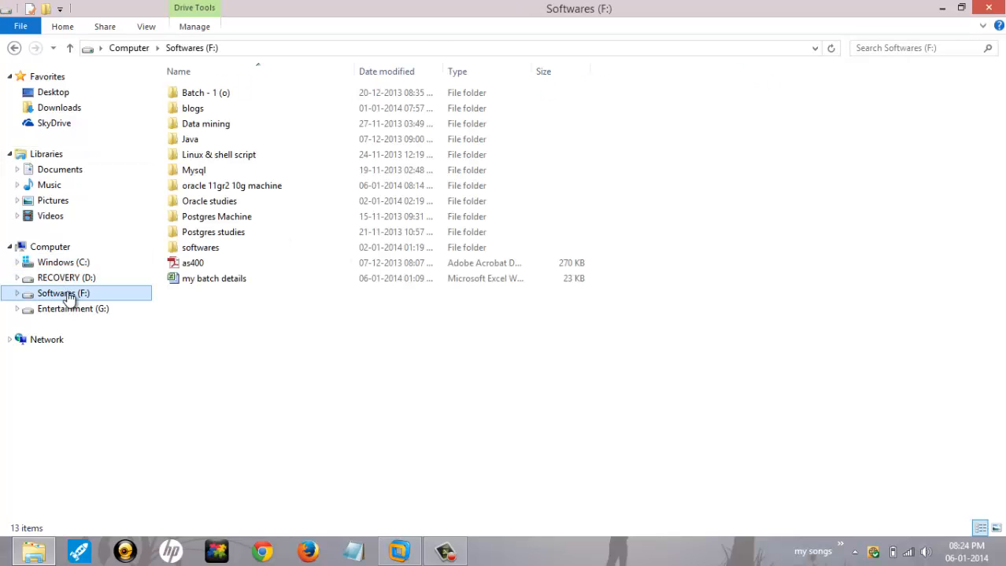
double_click(244, 250)
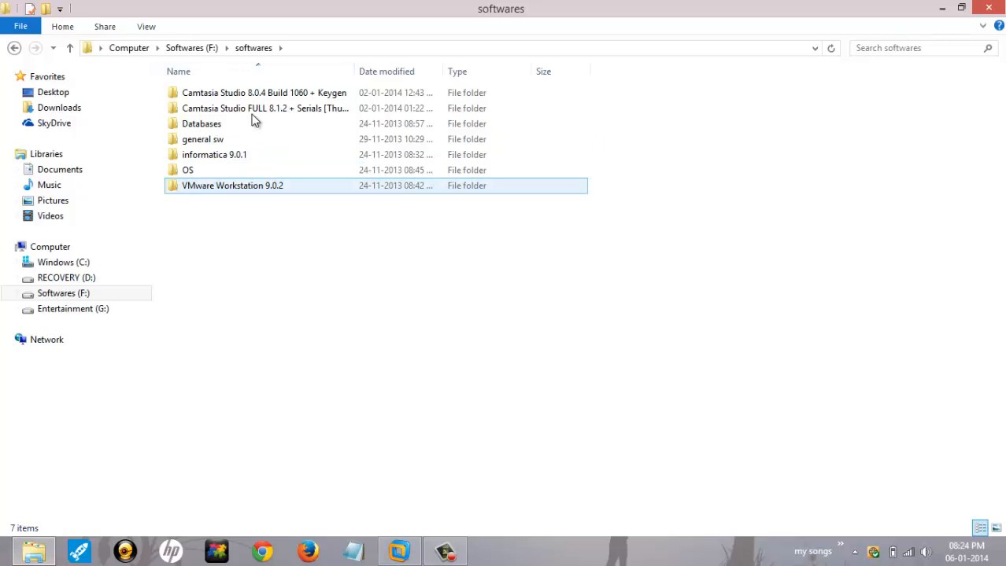
double_click(236, 171)
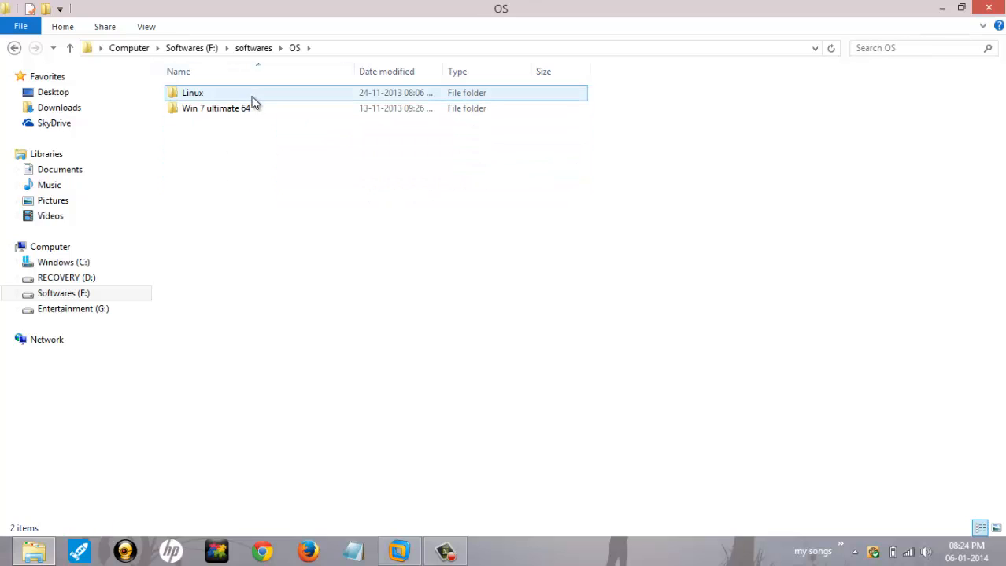
double_click(254, 96)
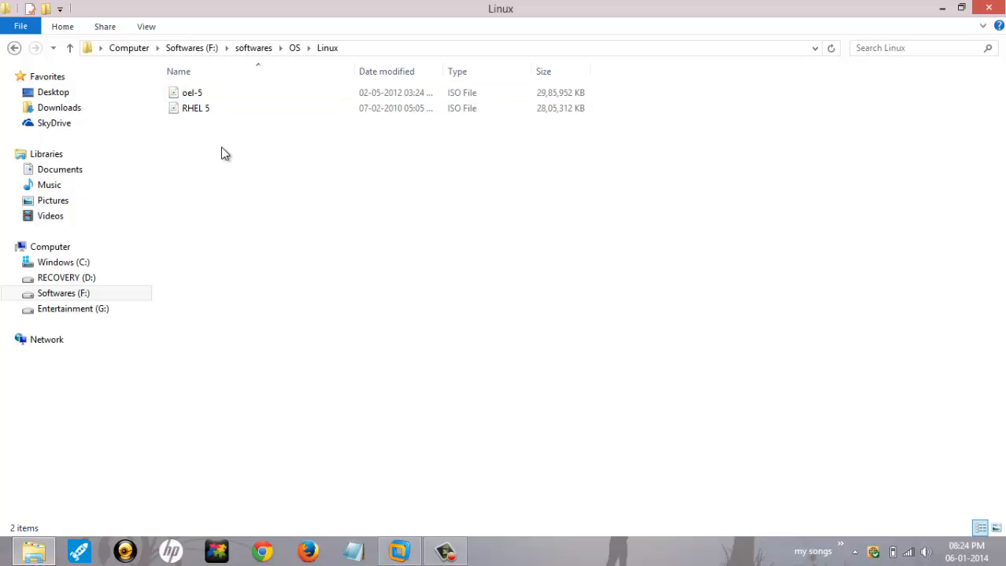
left_click(400, 553)
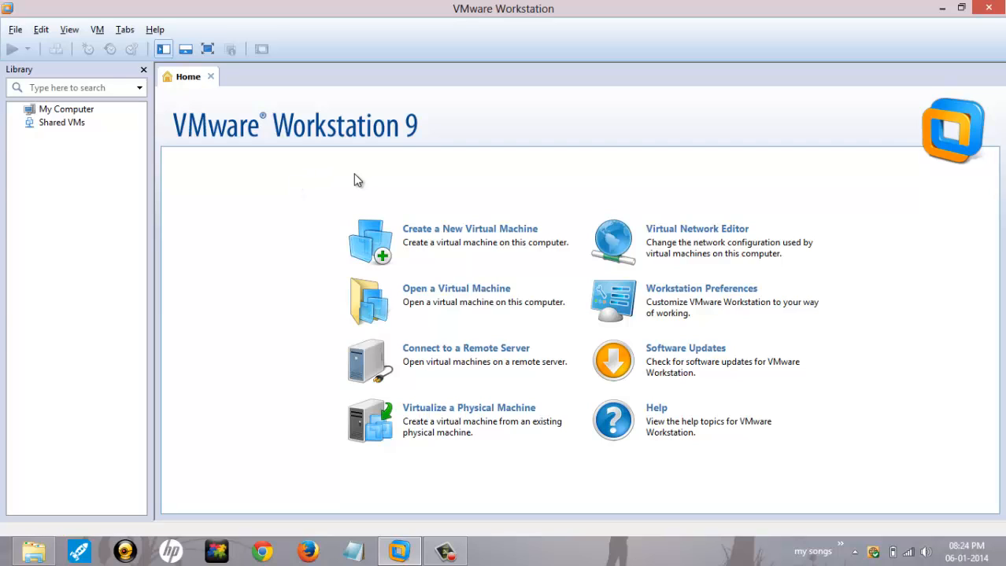
Step: Launch the New Virtual Machine Wizard from the Home tab's Create a New Virtual Machine
left_click(439, 236)
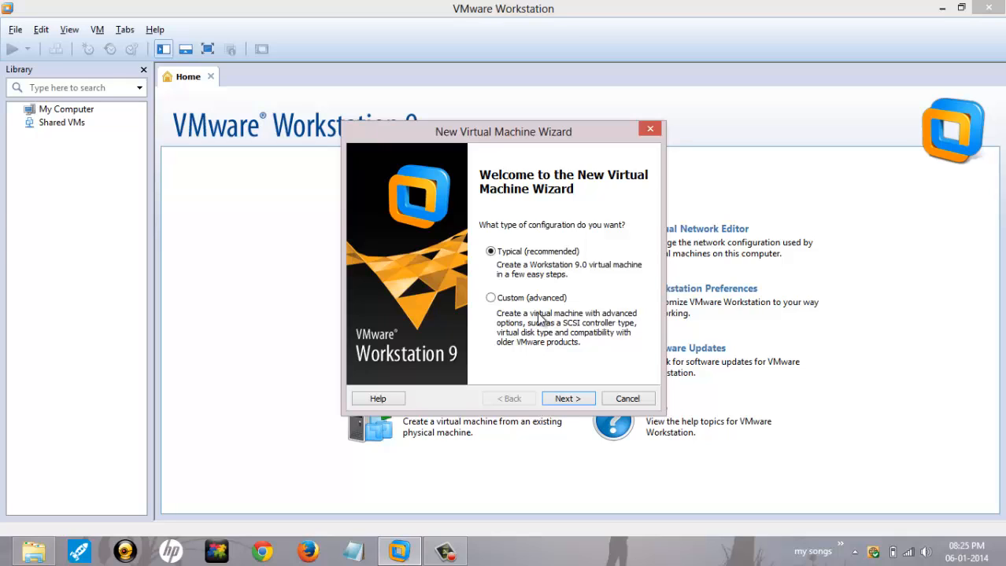
Step: Keep the Typical configuration and choose to install the operating system later
left_click(568, 400)
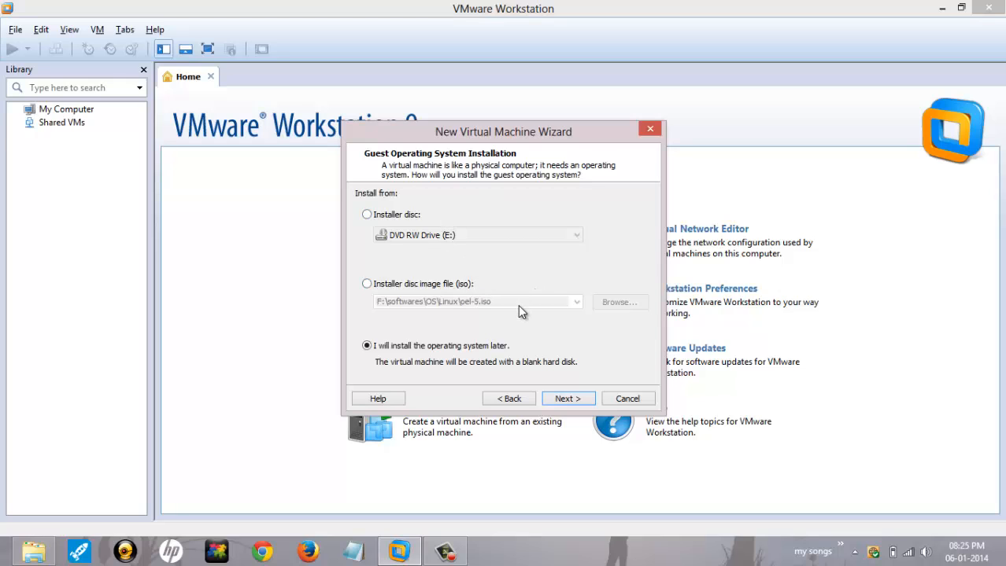
left_click(383, 285)
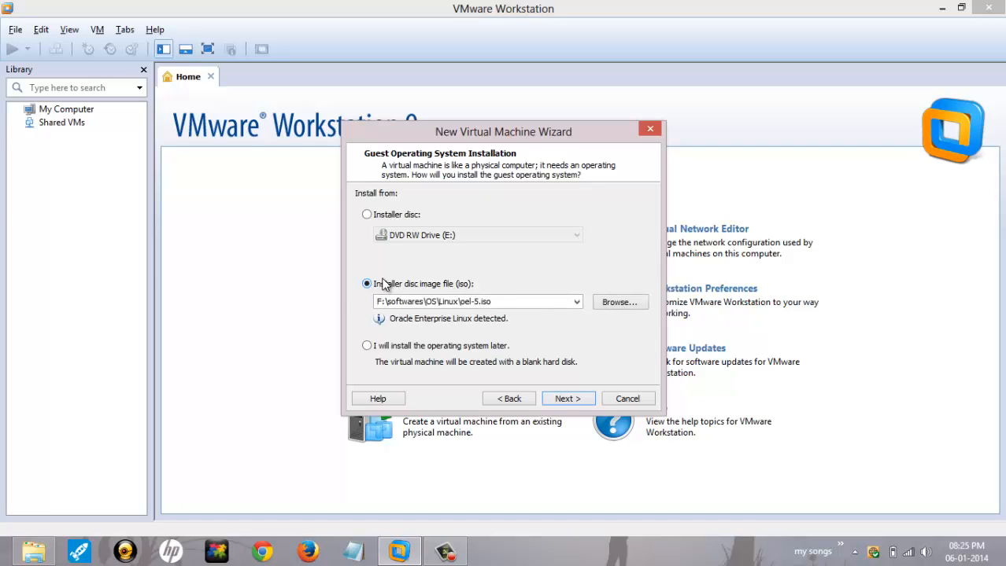
left_click(380, 346)
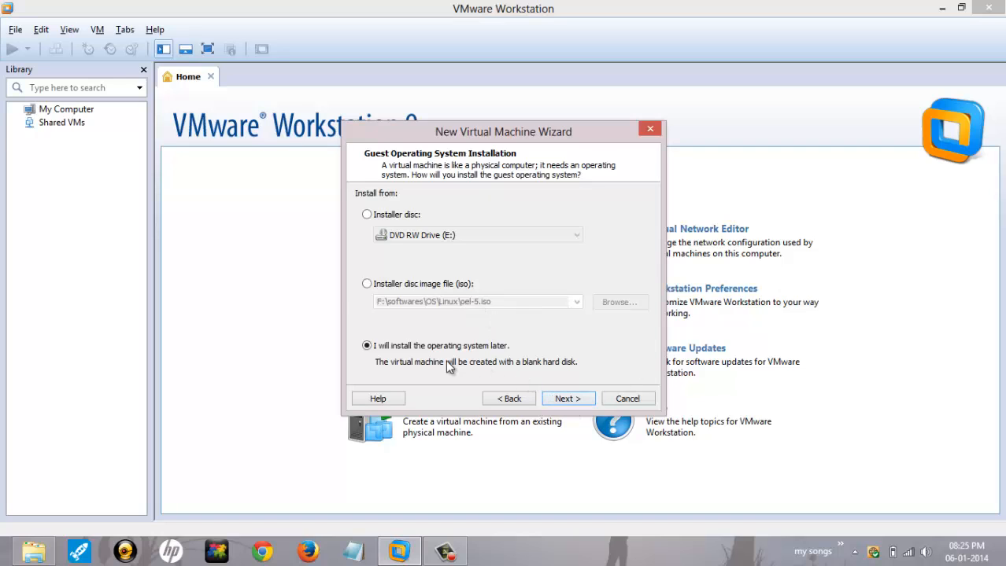
left_click(562, 401)
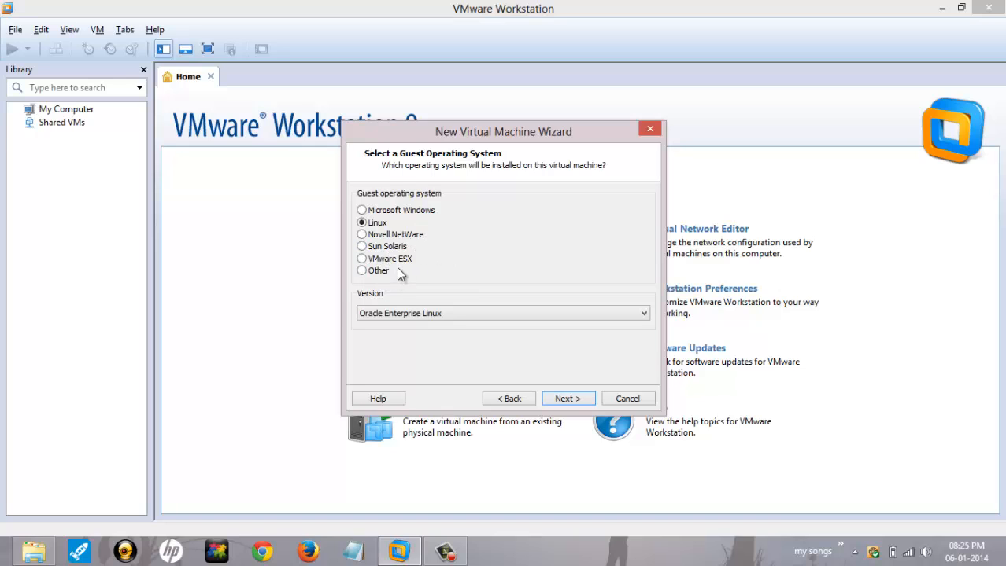
Step: Choose Oracle Enterprise Linux as the Linux guest version and continue to naming
left_click(452, 312)
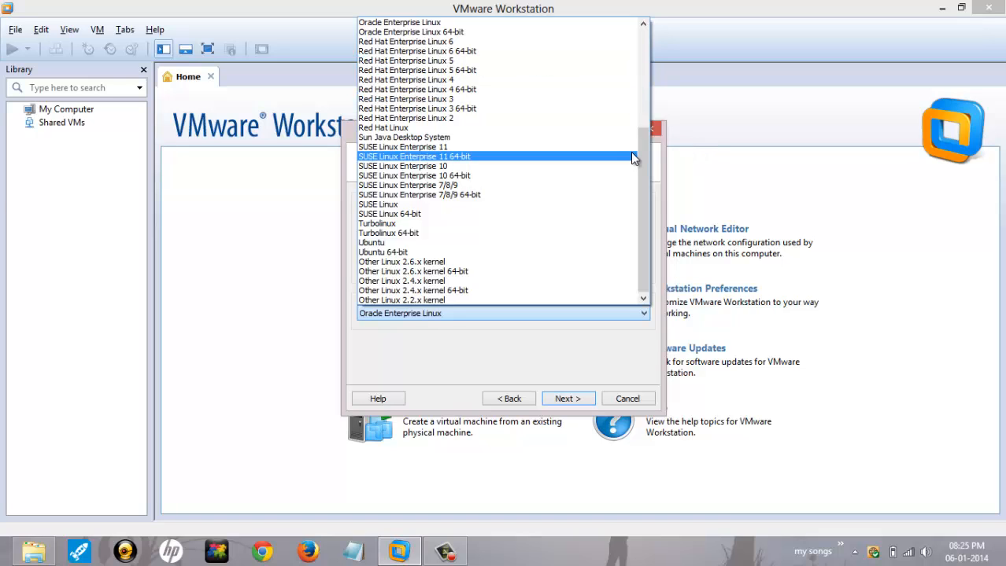
left_click_drag(643, 154, 647, 123)
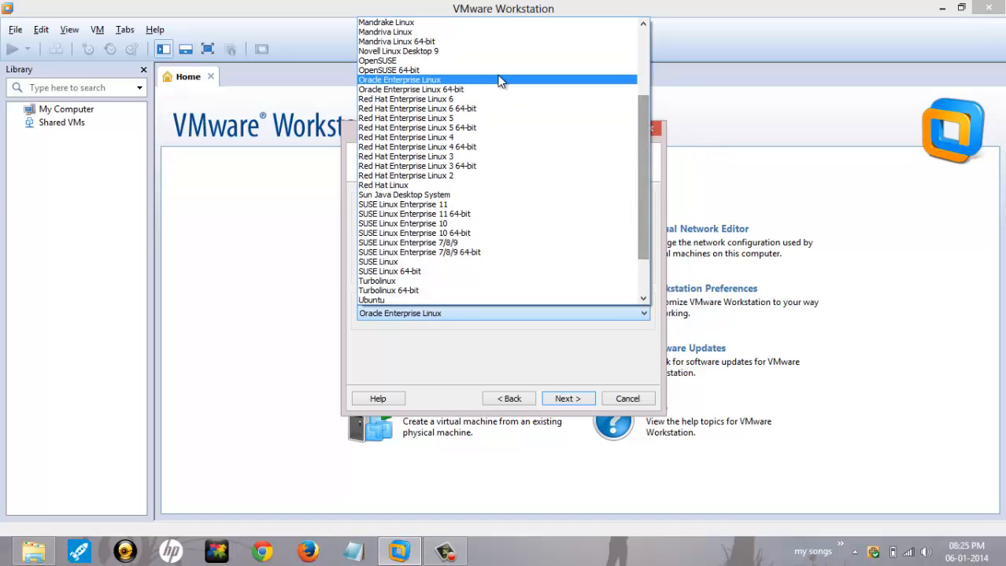
left_click(425, 80)
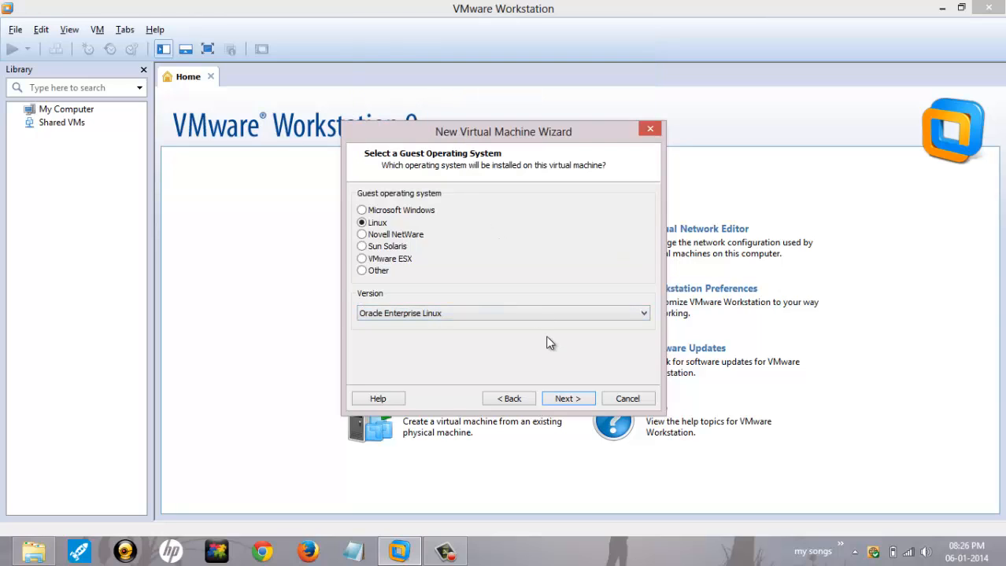
left_click(551, 399)
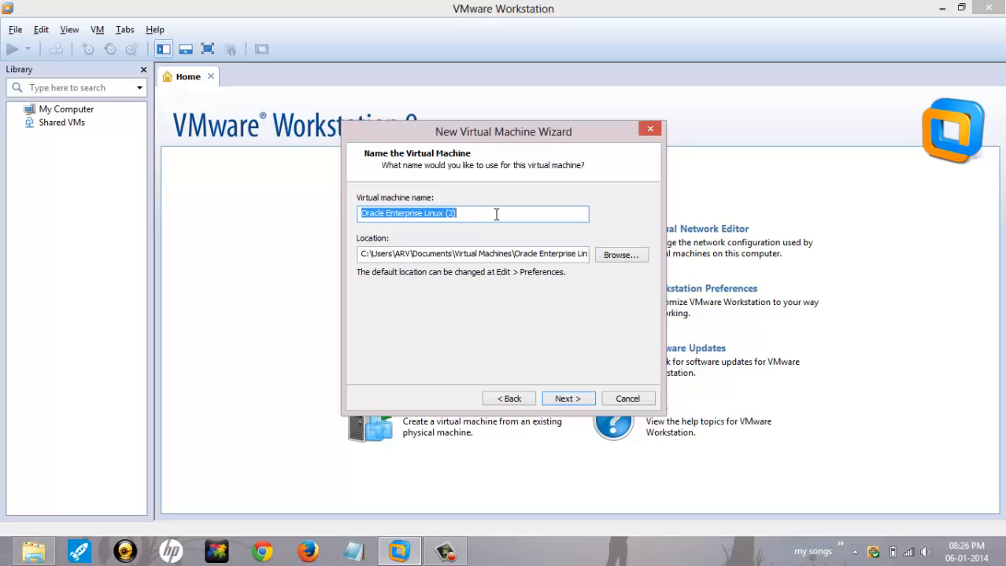
Step: Enter 'Oracle machine' as the virtual machine name
type("Ora")
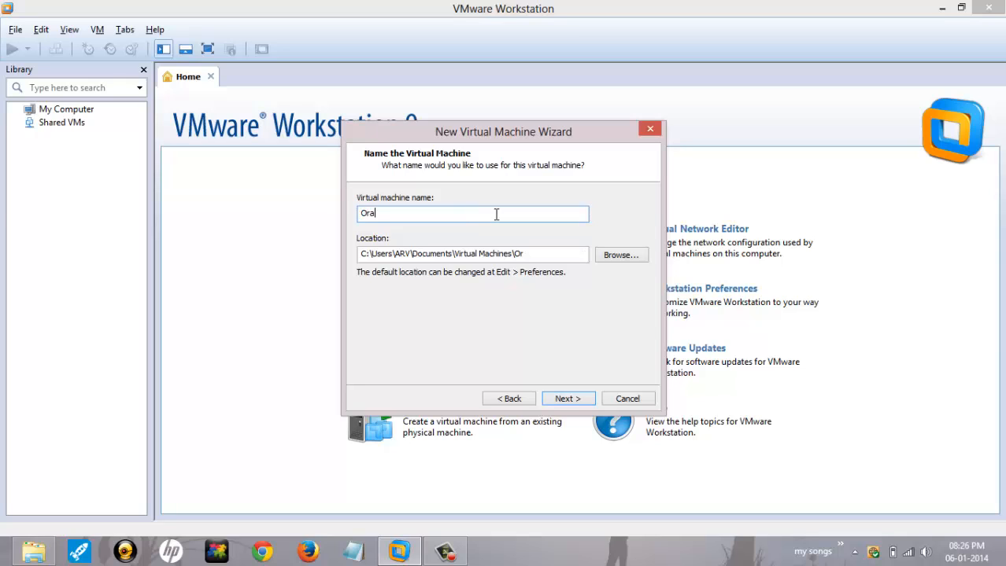
type("cle machine")
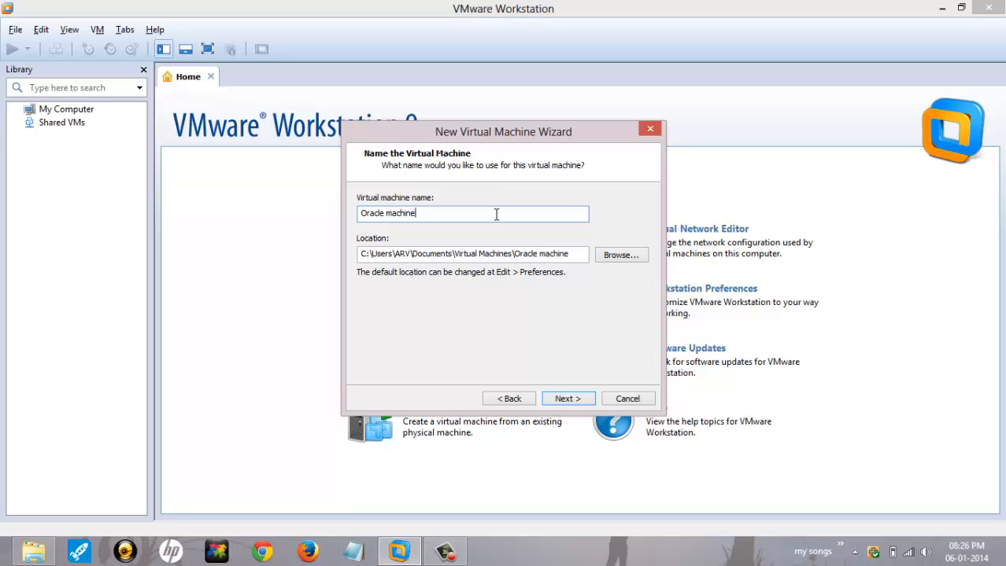
Step: Browse to Entertainment (G:) and discard a misspelled new folder
left_click(623, 255)
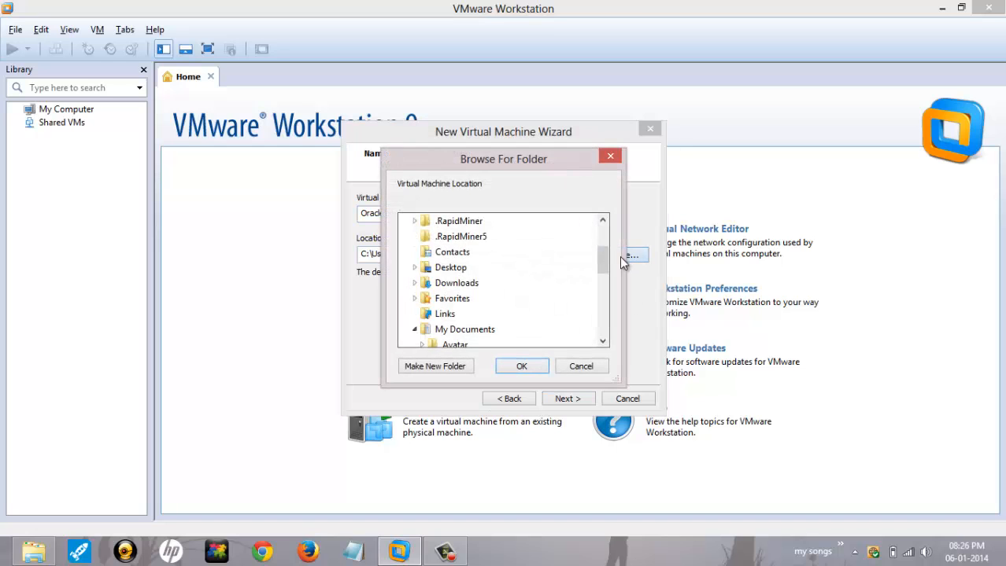
left_click_drag(603, 255, 606, 325)
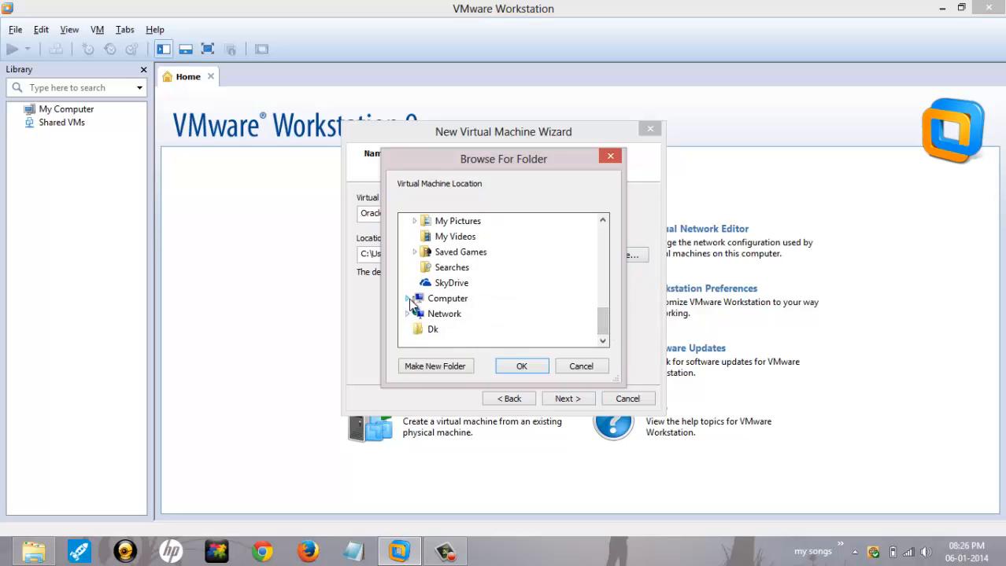
left_click(409, 298)
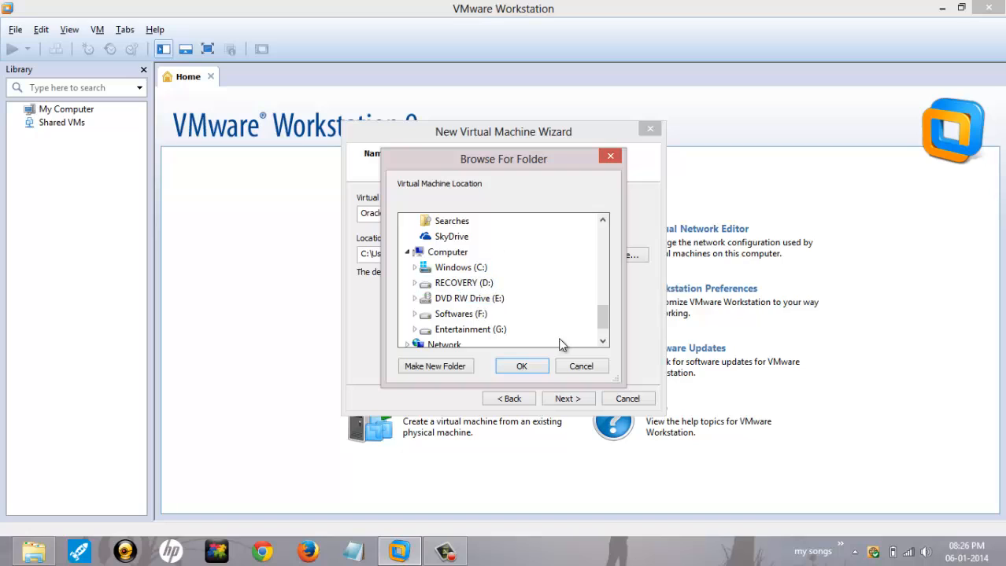
left_click(415, 330)
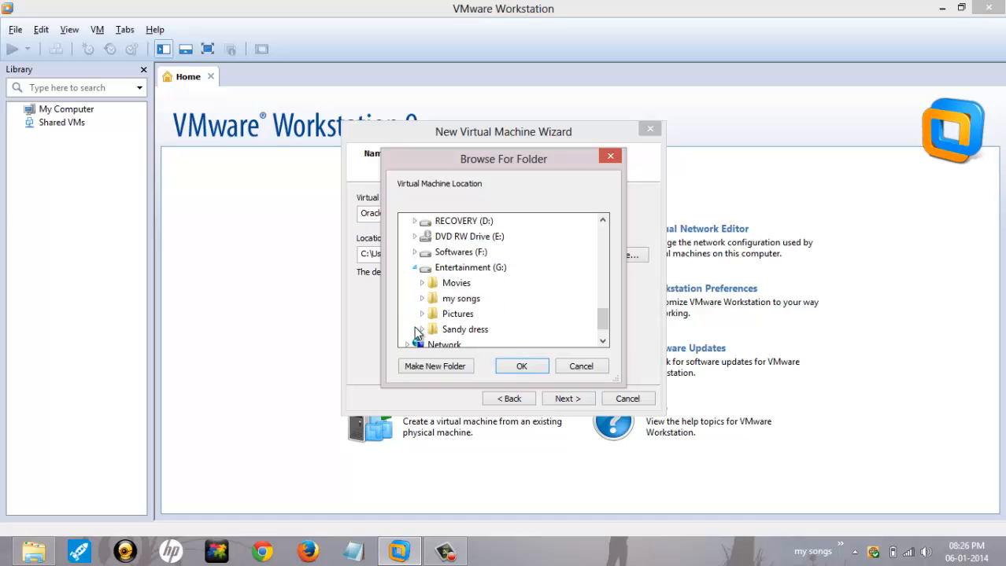
left_click(444, 366)
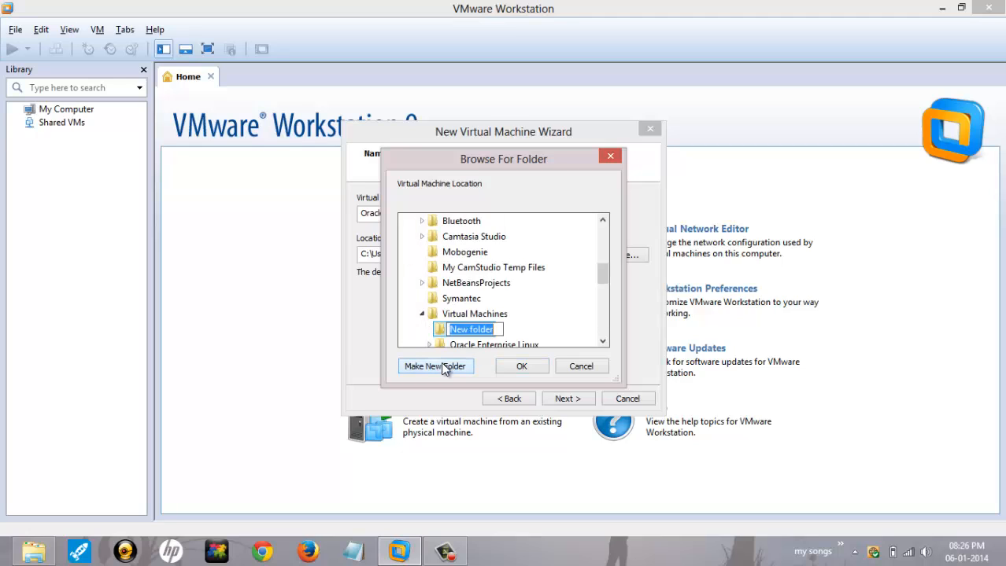
type("oracle machie")
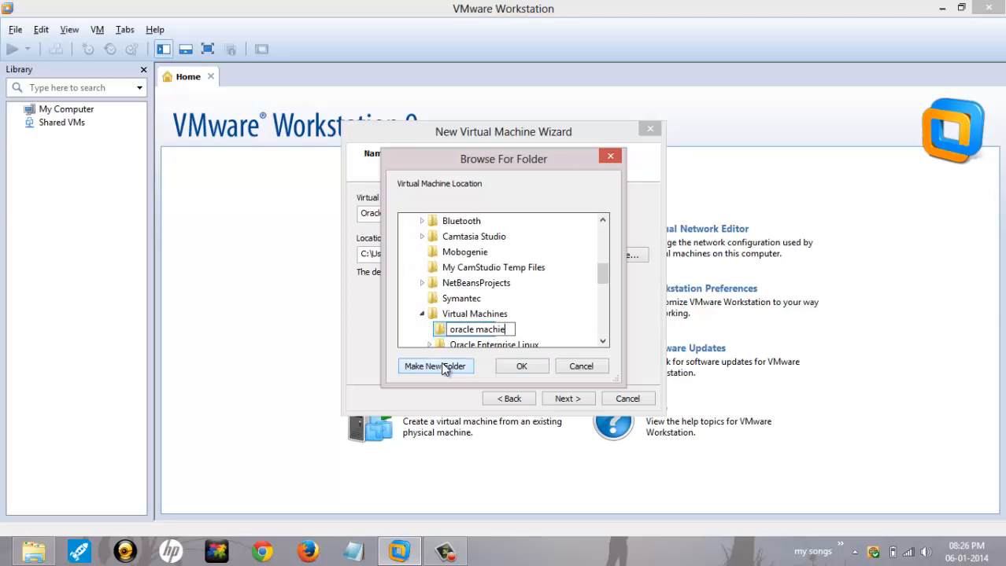
key("BackSpace")
key("BackSpace")
key("BackSpace")
key("BackSpace")
key("BackSpace")
key("BackSpace")
key("BackSpace")
key("BackSpace")
key("BackSpace")
key("BackSpace")
key("BackSpace")
key("BackSpace")
key("BackSpace")
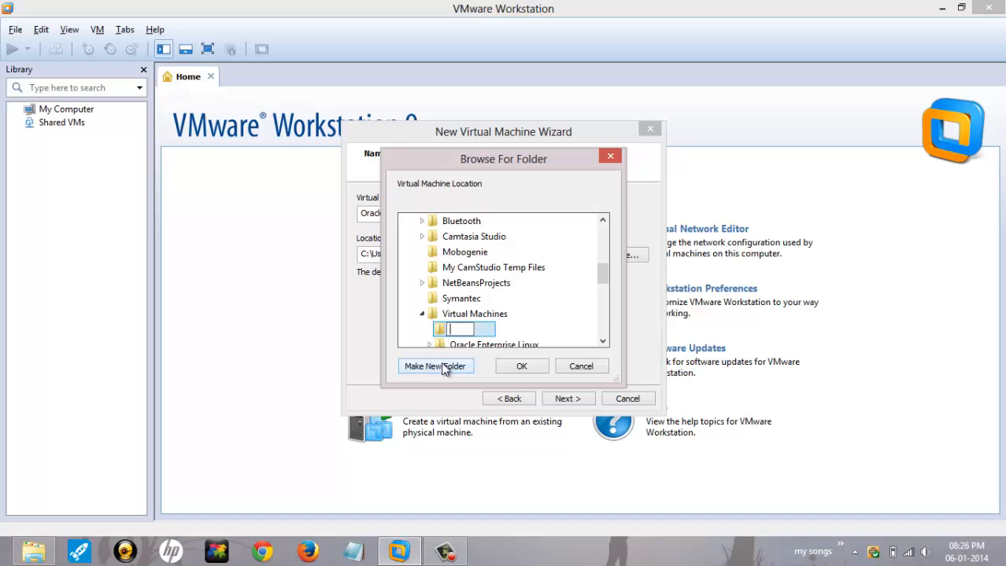
left_click(571, 316)
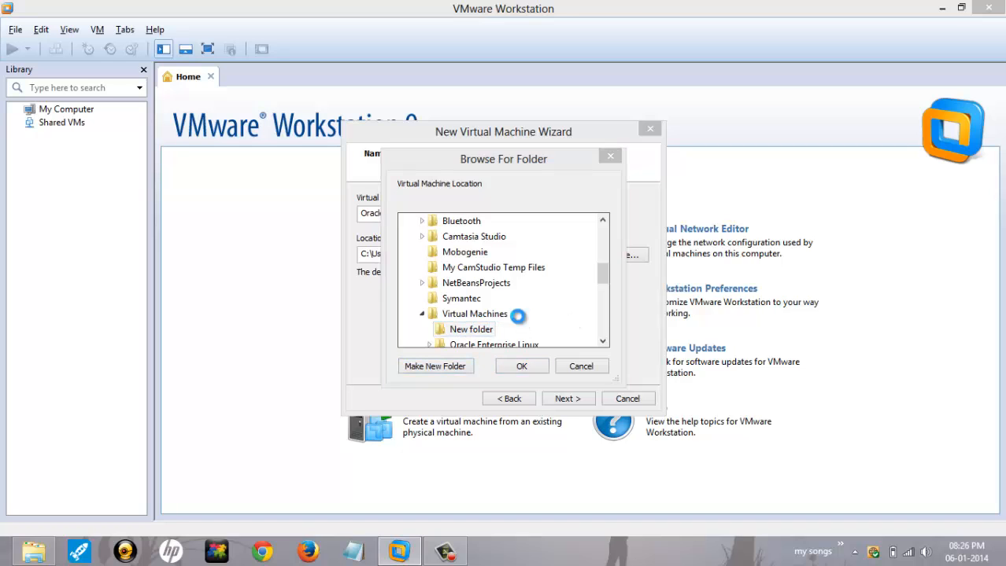
key("Delete")
left_click(574, 339)
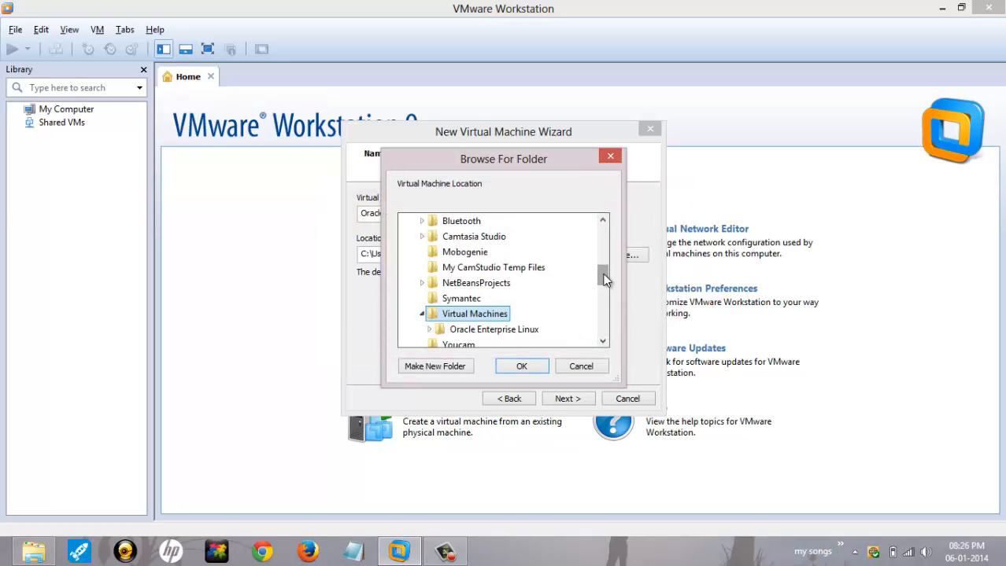
Step: Create an 'oracle machine' folder on G: and accept it as the VM location
left_click_drag(602, 273, 602, 346)
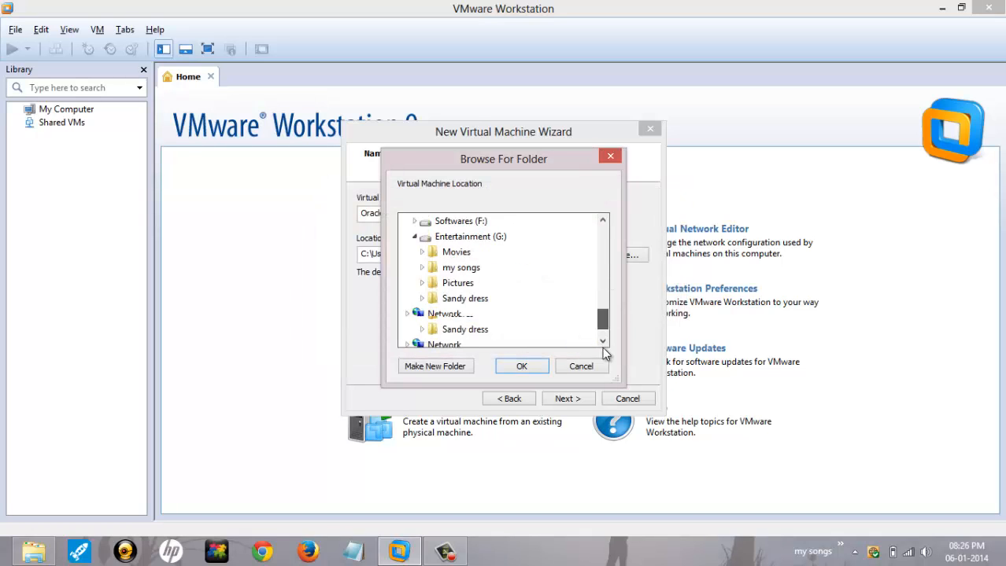
left_click(454, 236)
left_click(447, 370)
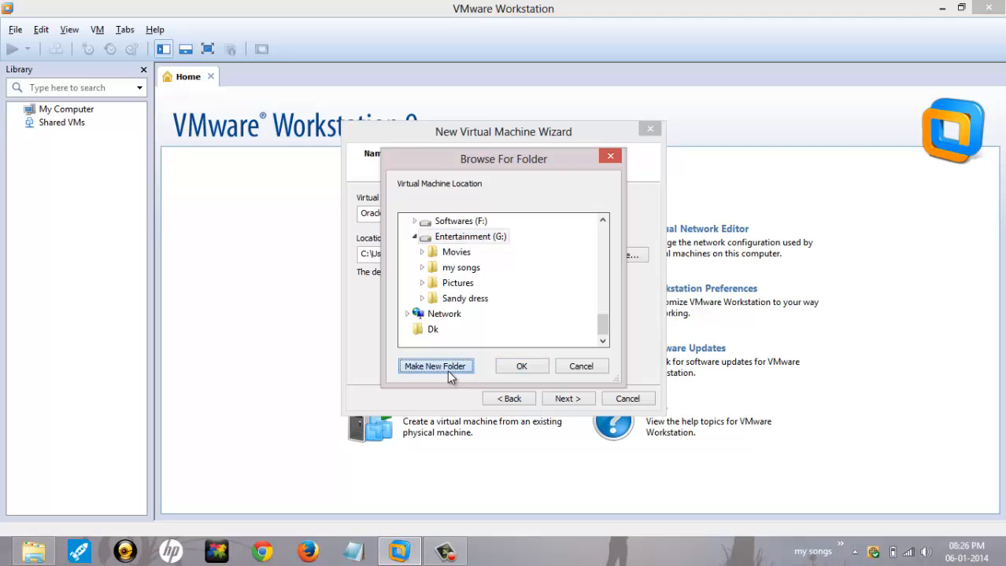
type("oracle machine")
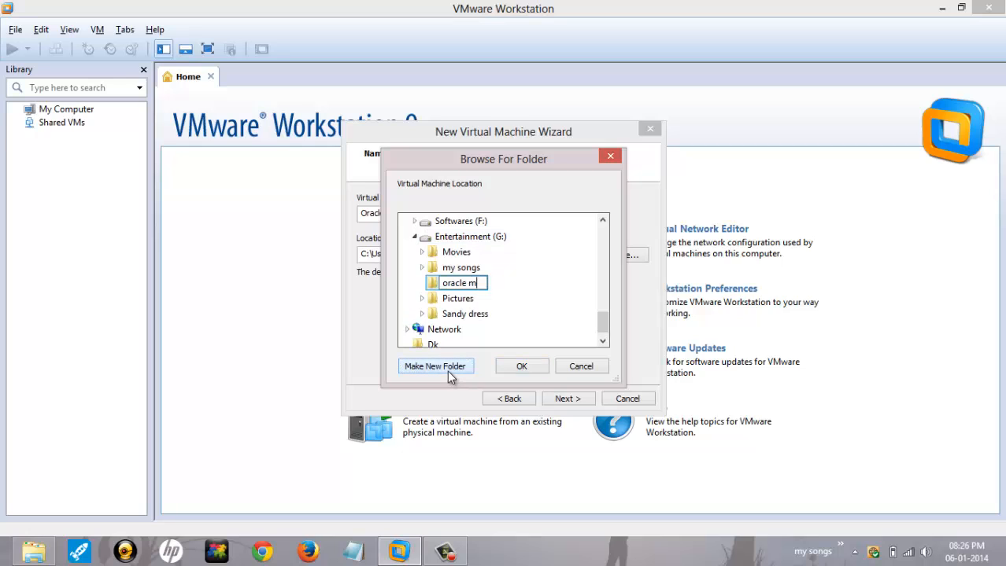
left_click(515, 368)
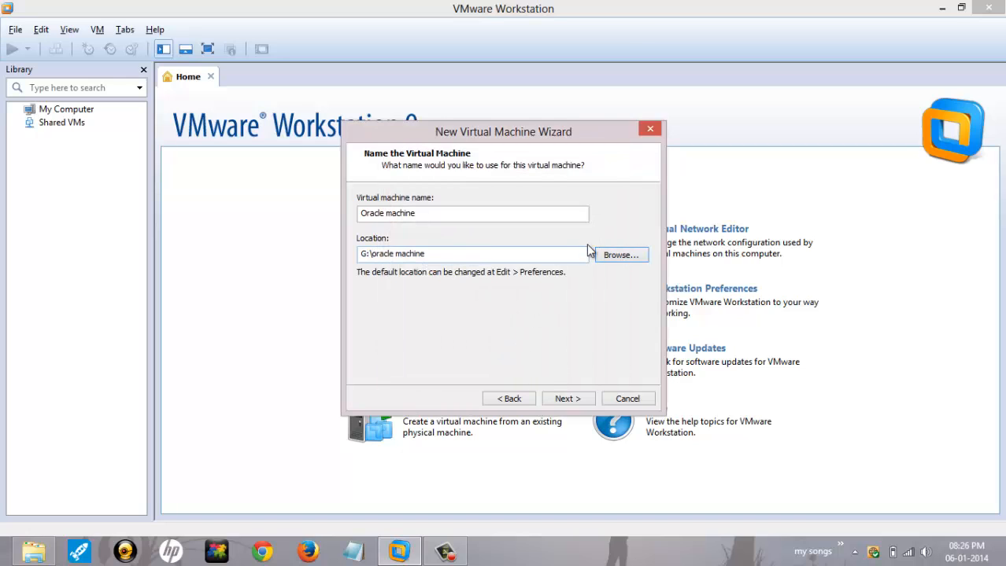
Step: Set the maximum disk size to 30 GB on the disk capacity page
left_click(566, 399)
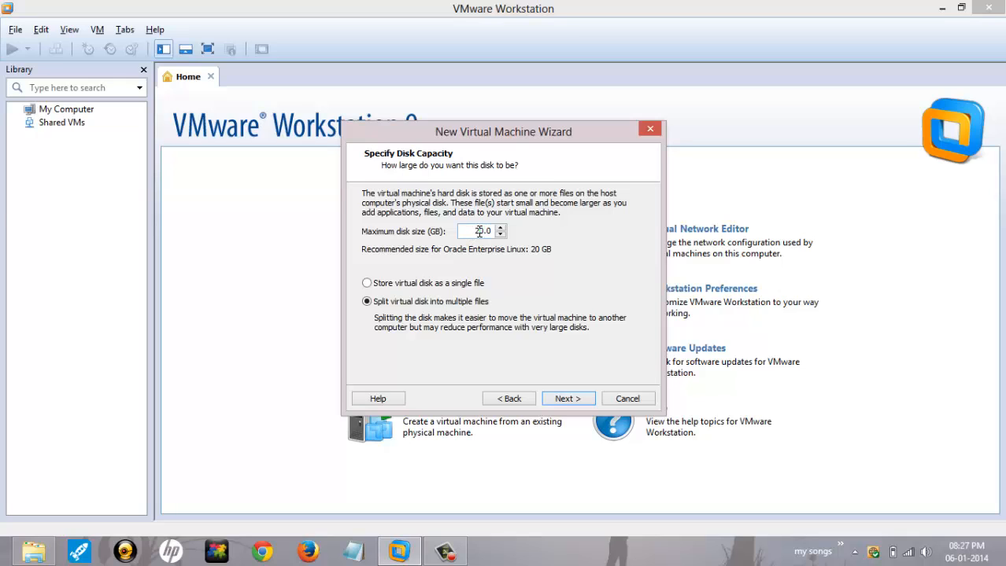
double_click(479, 230)
left_click(500, 235)
left_click(494, 231)
double_click(494, 231)
type("30")
Step: Review the Ready to Create summary: 30 GB split disk, 1024 MB memory, NAT networking
left_click(580, 402)
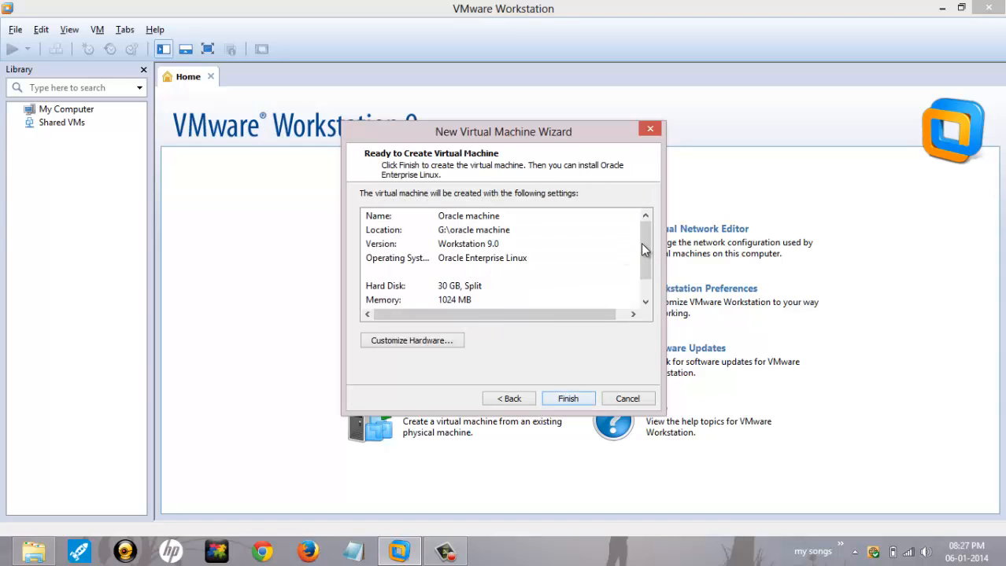
mouse_move(644, 250)
left_mouse_down()
mouse_move(644, 268)
mouse_move(652, 237)
left_mouse_up()
scroll(642, 251, "down", 2)
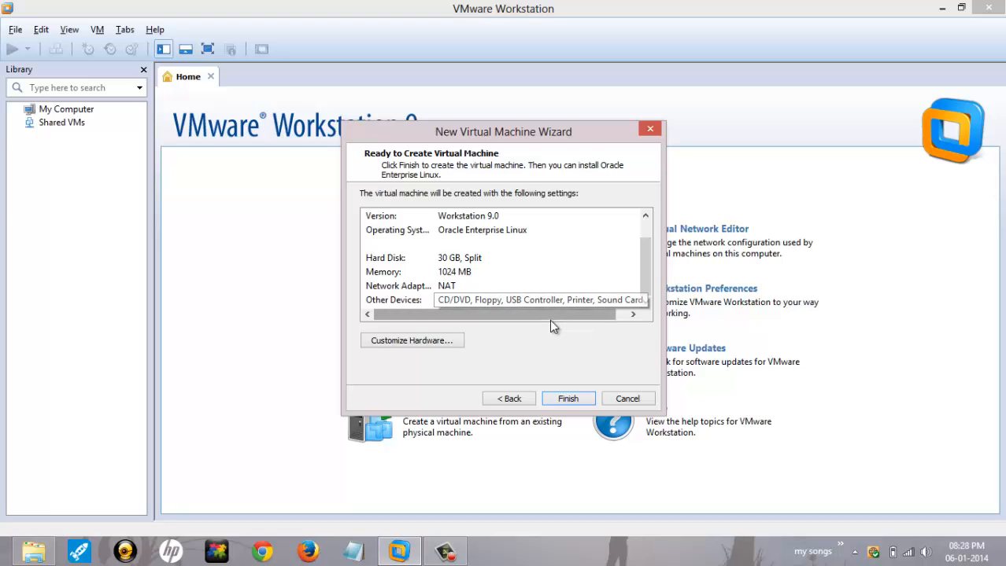
Step: Reset the Oracle machine's memory to 1024 MB in Customize Hardware and finish the wizard
left_click(633, 314)
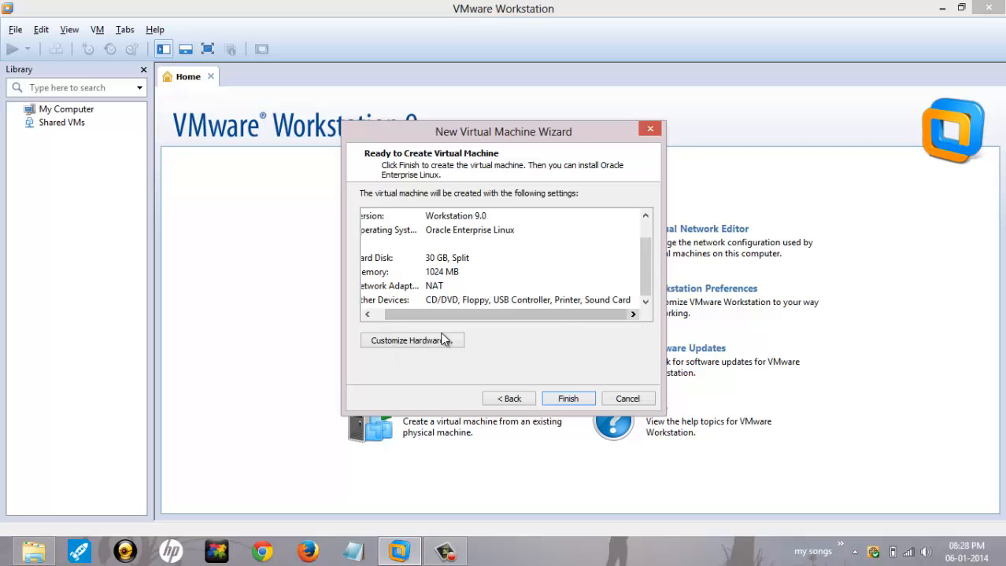
left_click(442, 271)
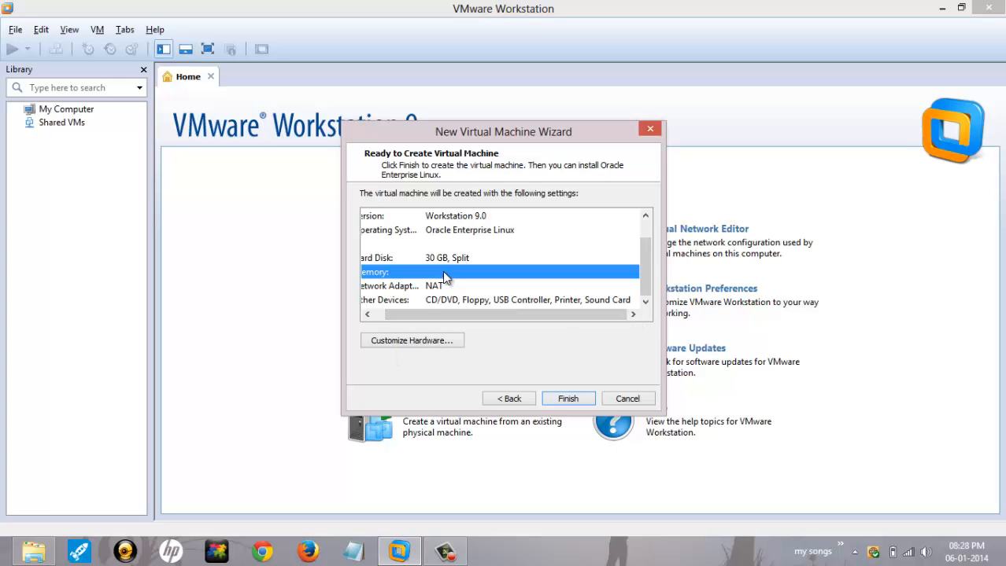
left_click(442, 342)
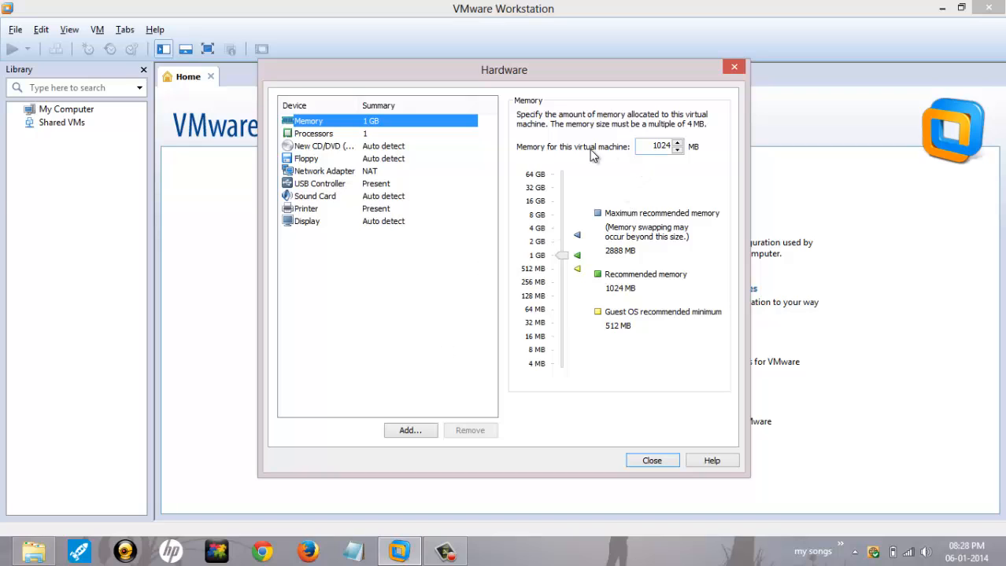
left_click_drag(561, 255, 562, 203)
left_click(575, 234)
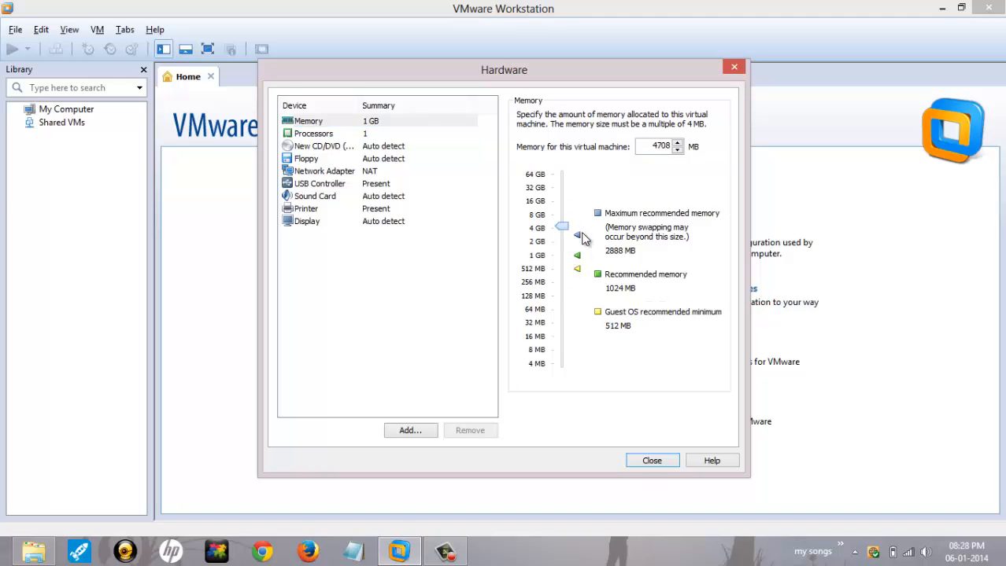
left_click(576, 256)
left_click(647, 463)
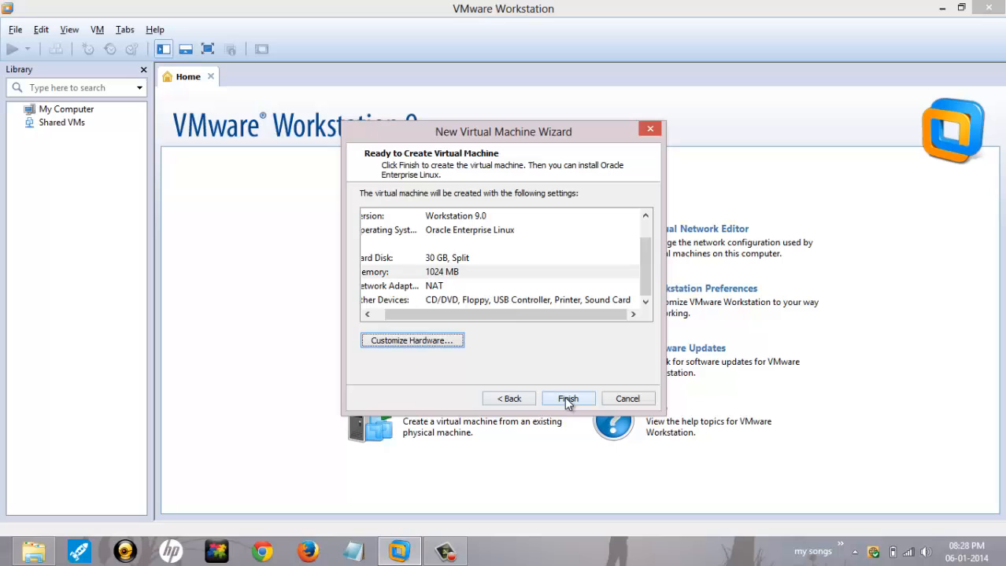
left_click(564, 397)
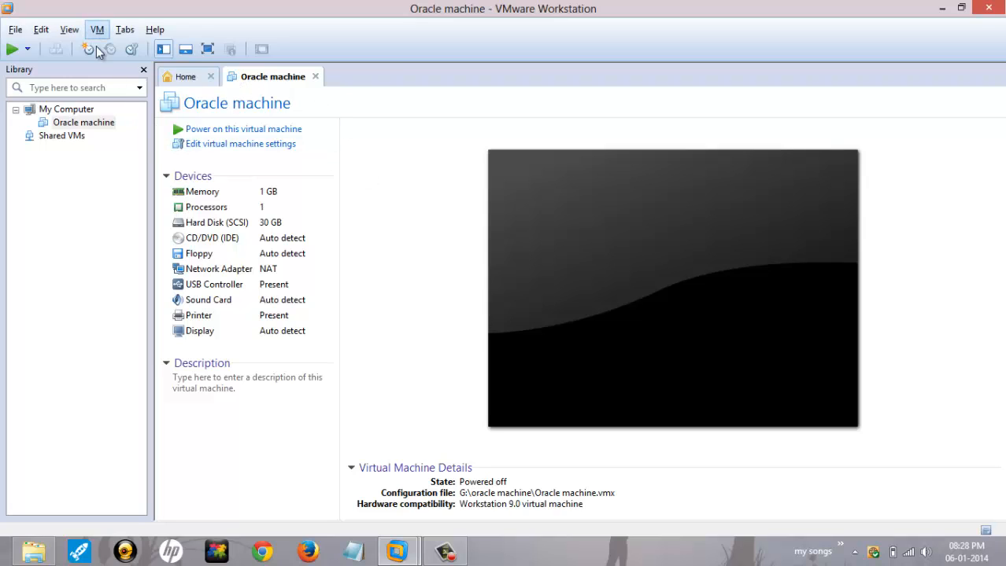
Step: Point the CD/DVD drive to the oel-5 ISO image in F:\softwares\OS\Linux and confirm
double_click(187, 241)
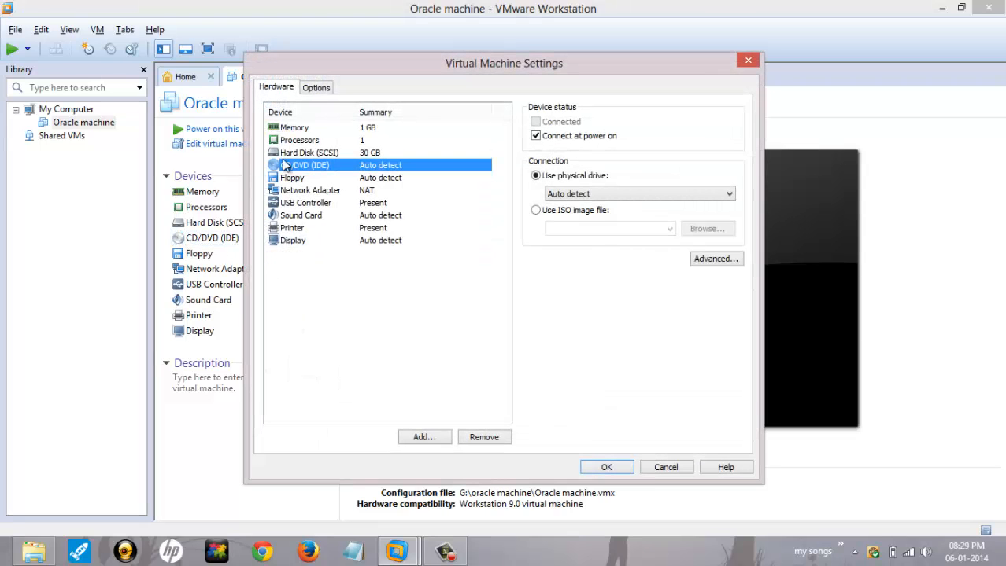
left_click(542, 216)
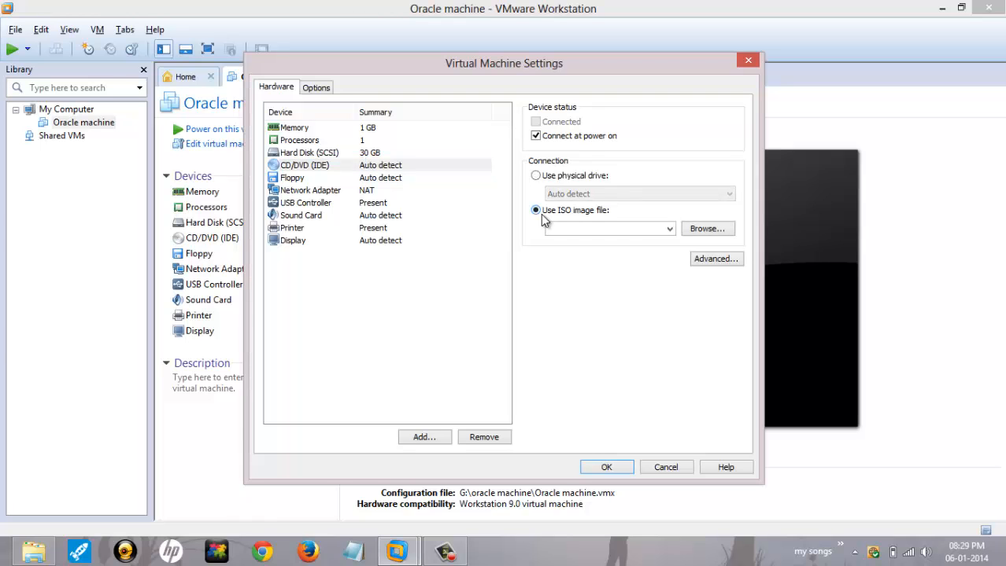
left_click(707, 229)
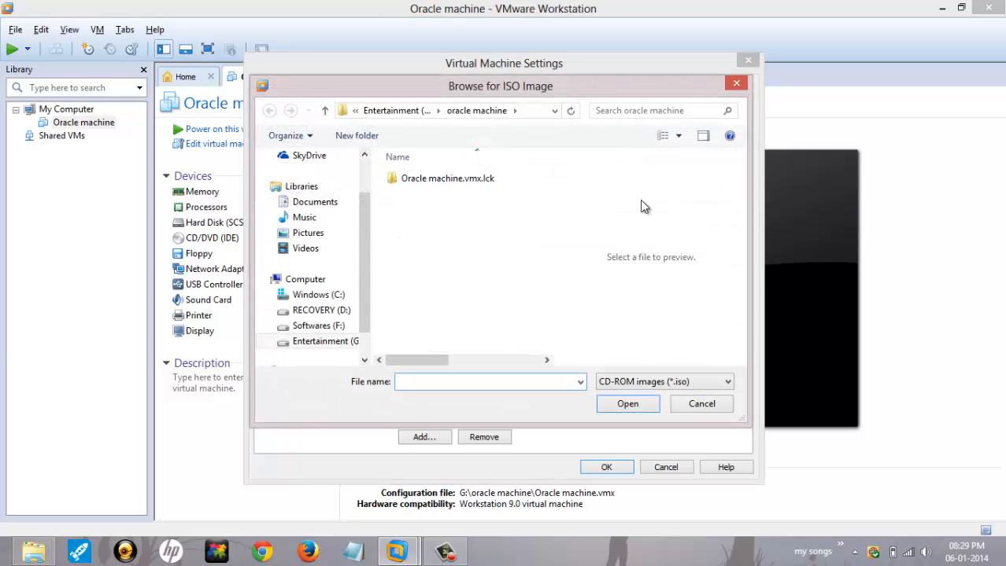
left_click(330, 329)
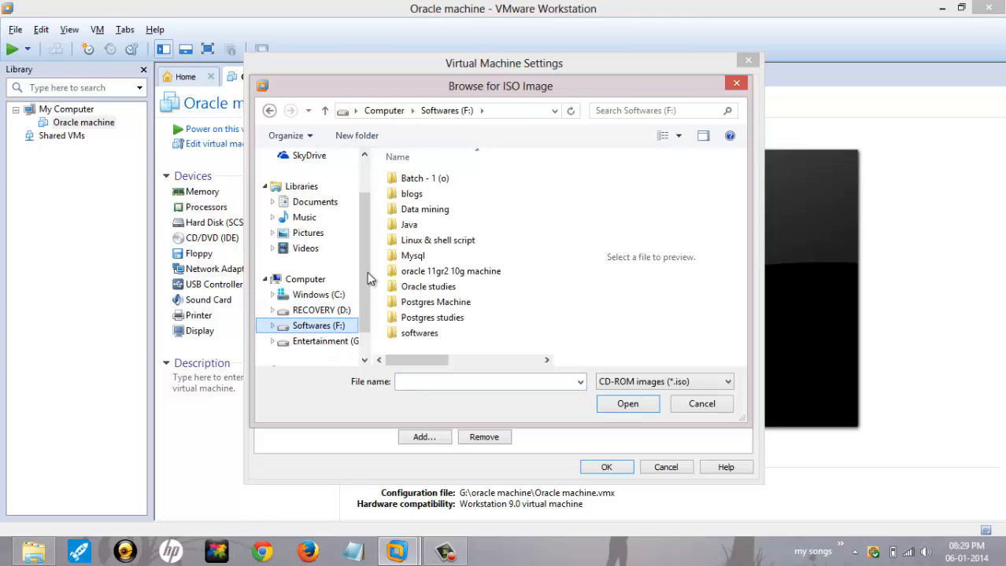
left_click(442, 334)
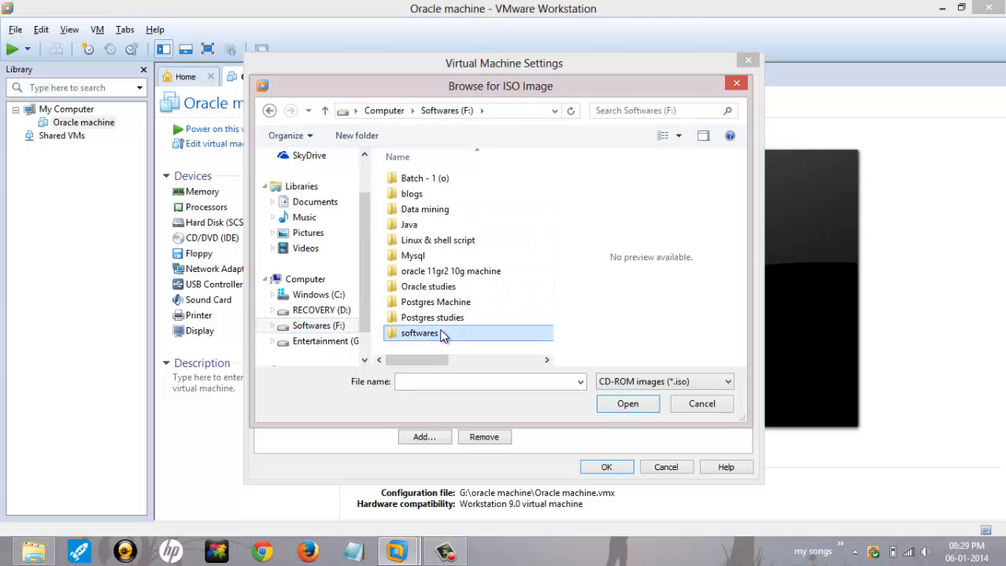
double_click(441, 334)
left_click(429, 257)
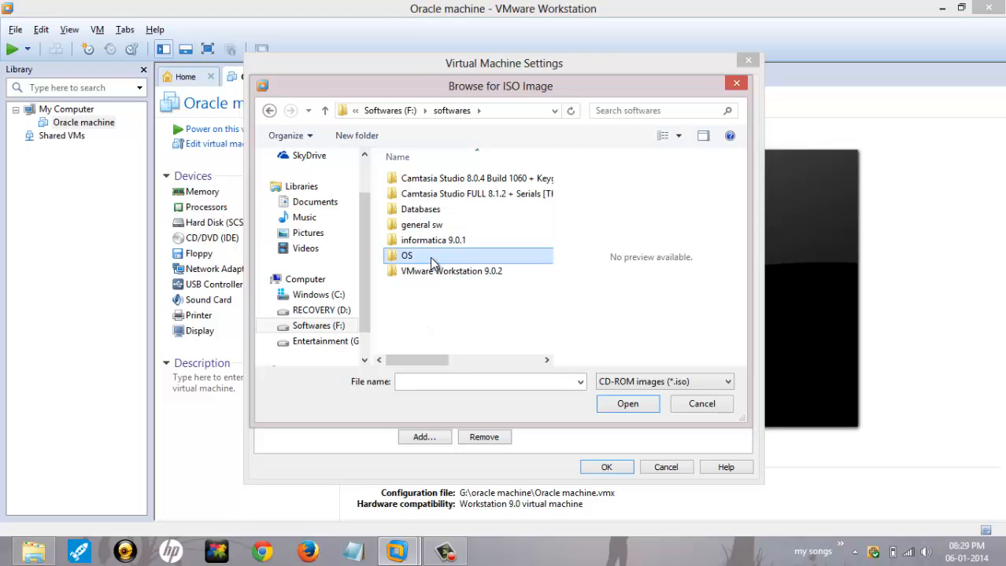
double_click(430, 257)
double_click(418, 176)
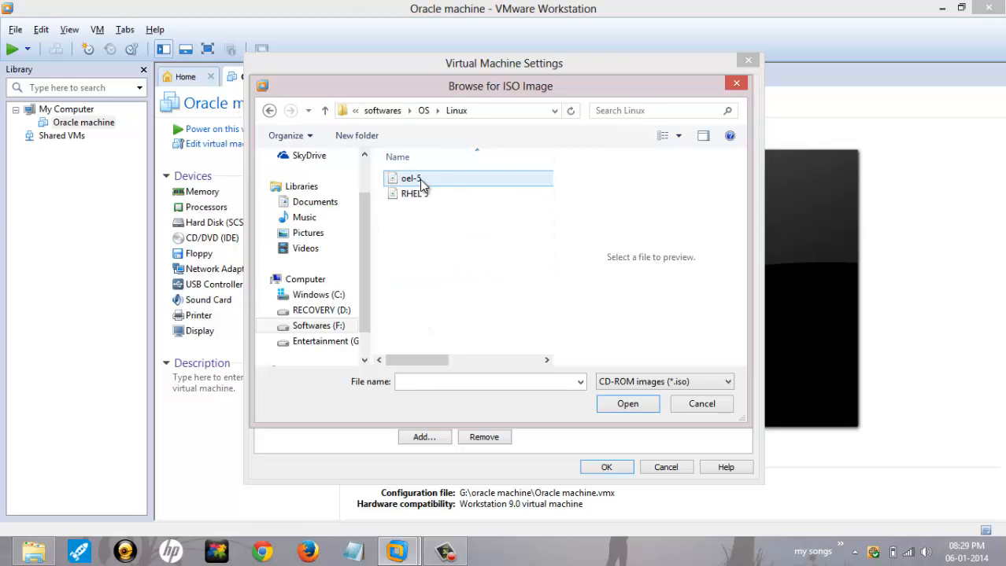
double_click(423, 178)
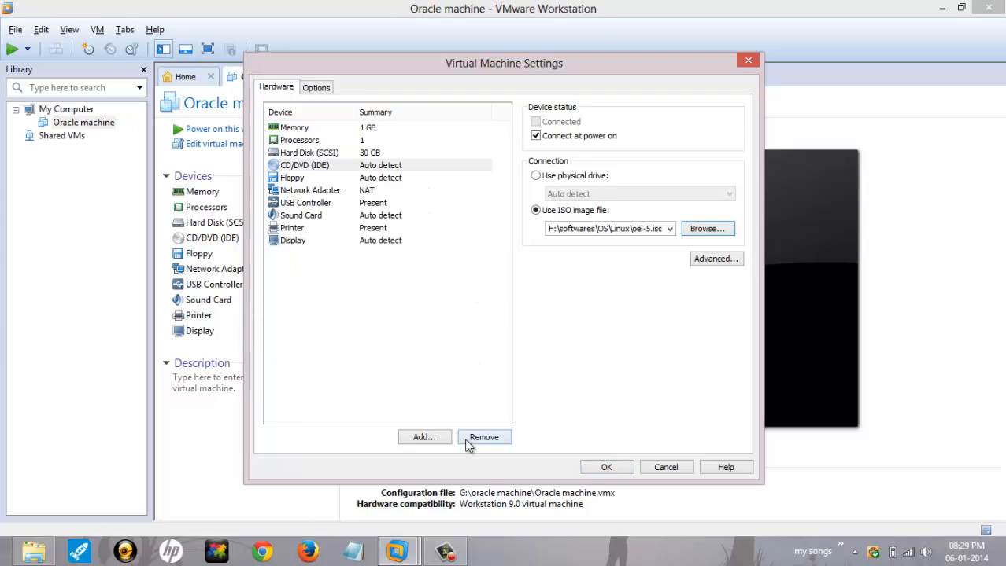
left_click(590, 472)
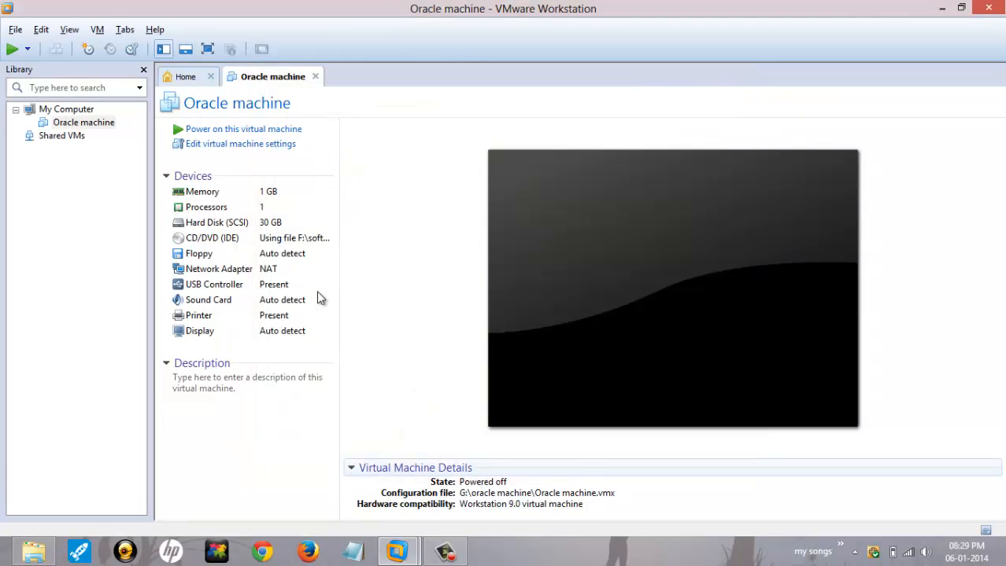
Step: Power on the Oracle machine and start the graphical install from the boot: prompt
left_click(225, 134)
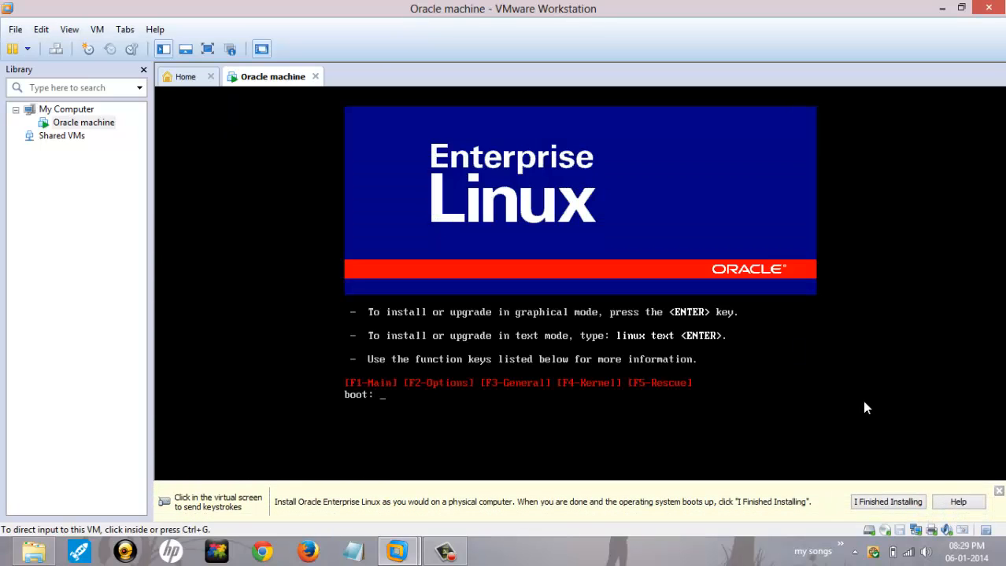
left_click(628, 282)
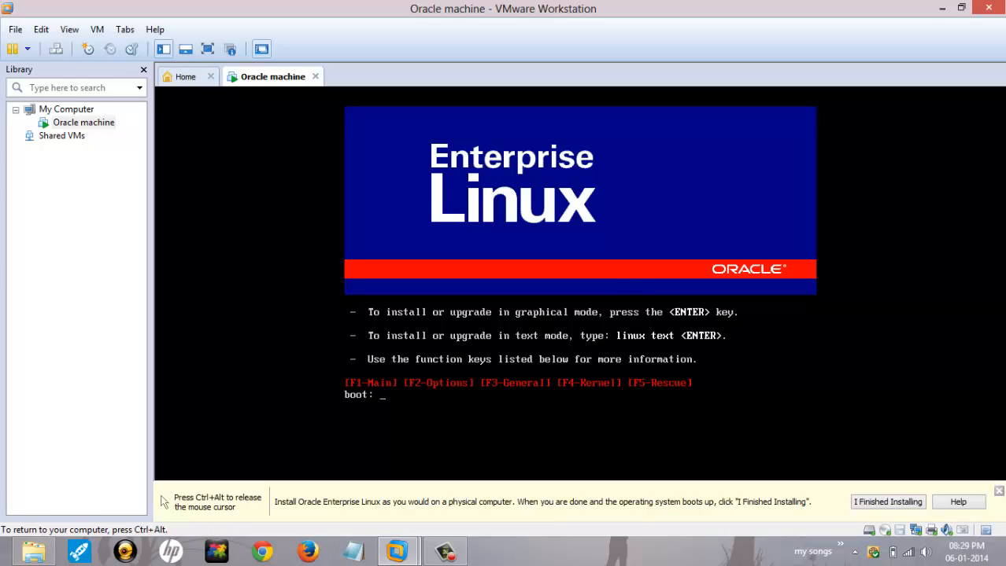
key("Return")
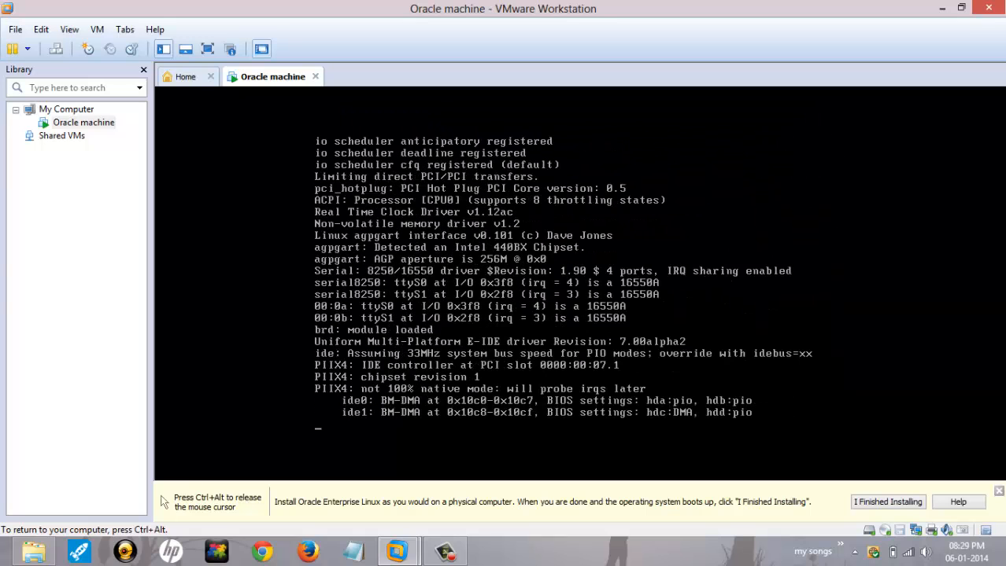
key("ctrl+alt")
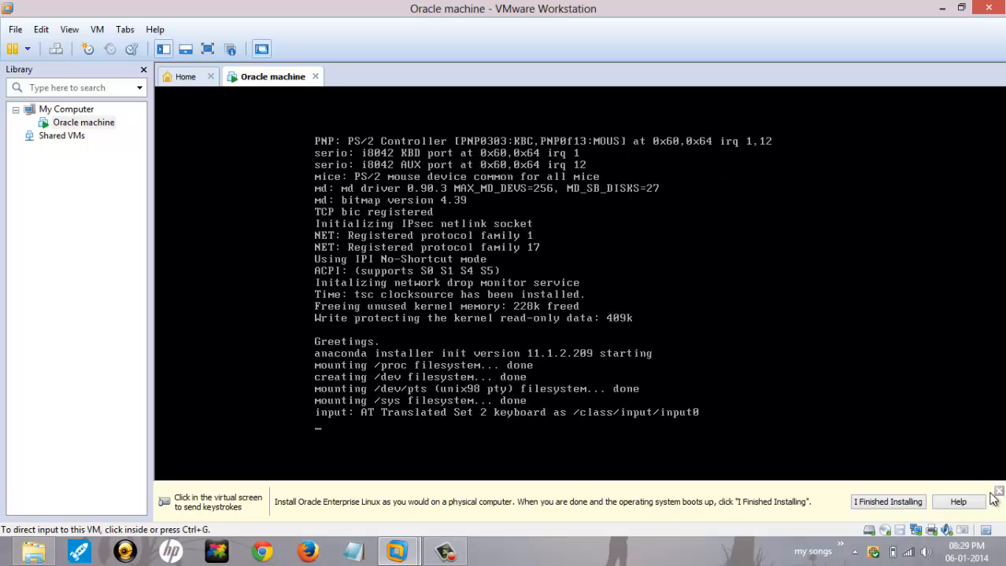
left_click(998, 494)
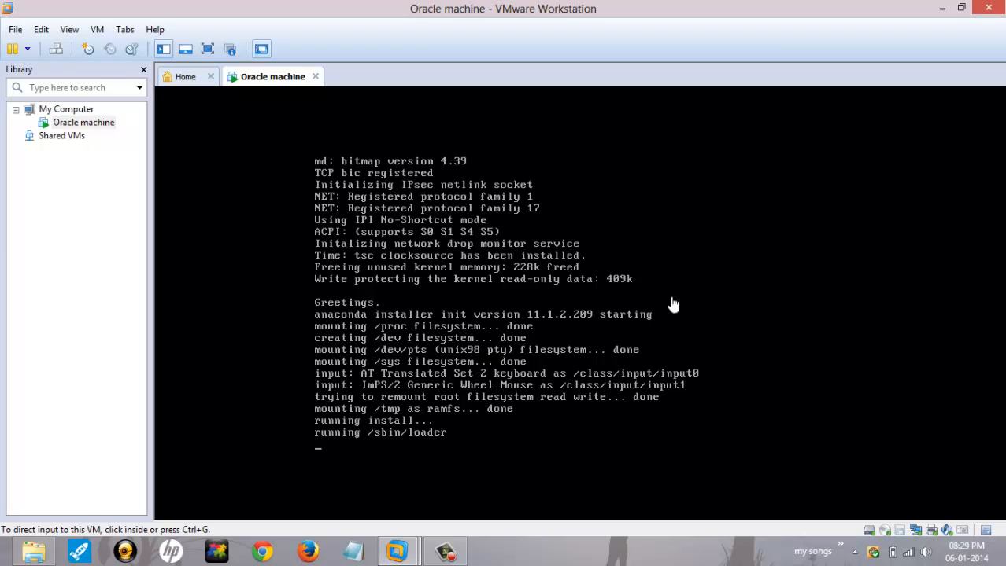
left_click(664, 206)
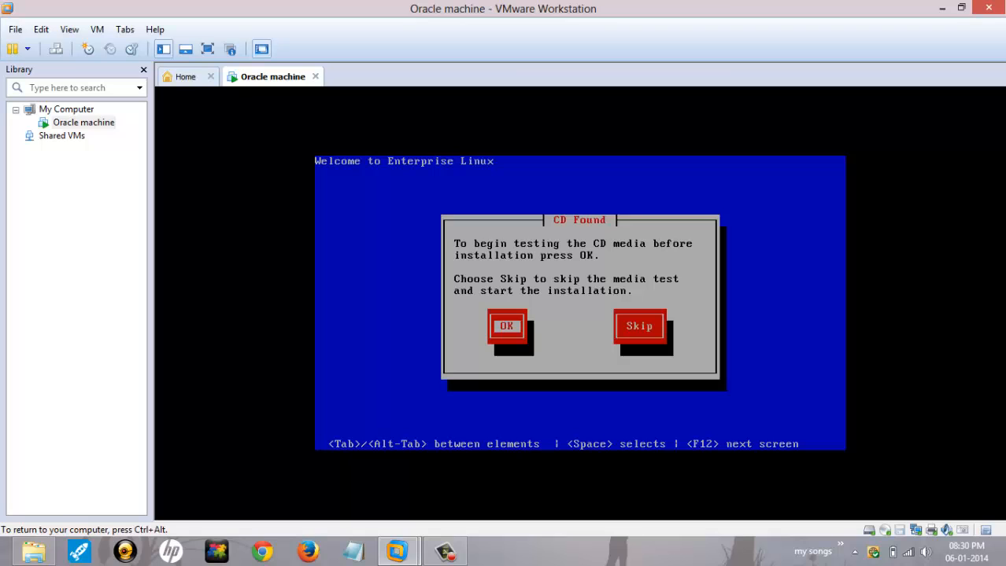
Step: Choose Skip on the CD Found media test prompt inside the VM
key("ctrl+alt")
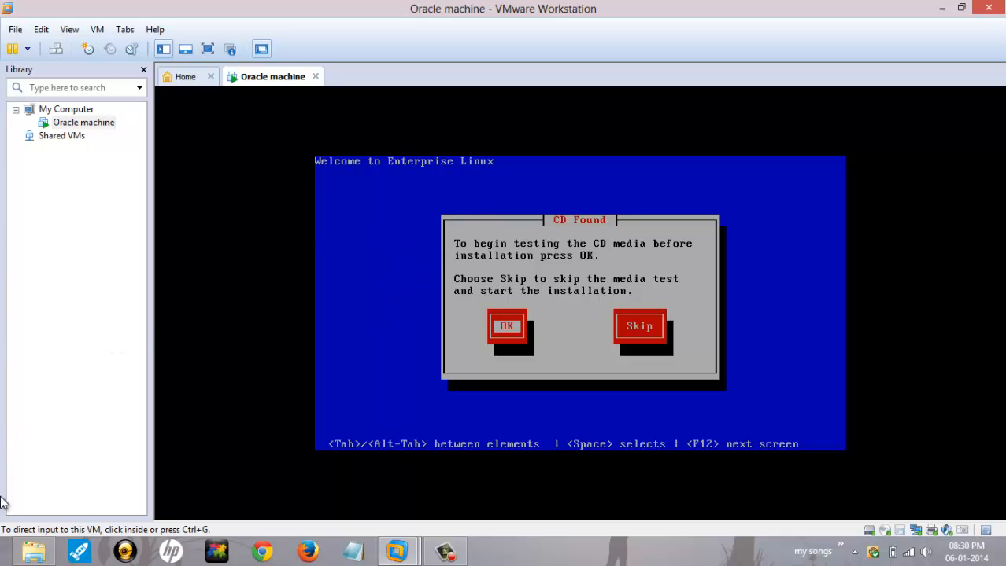
left_click(375, 294)
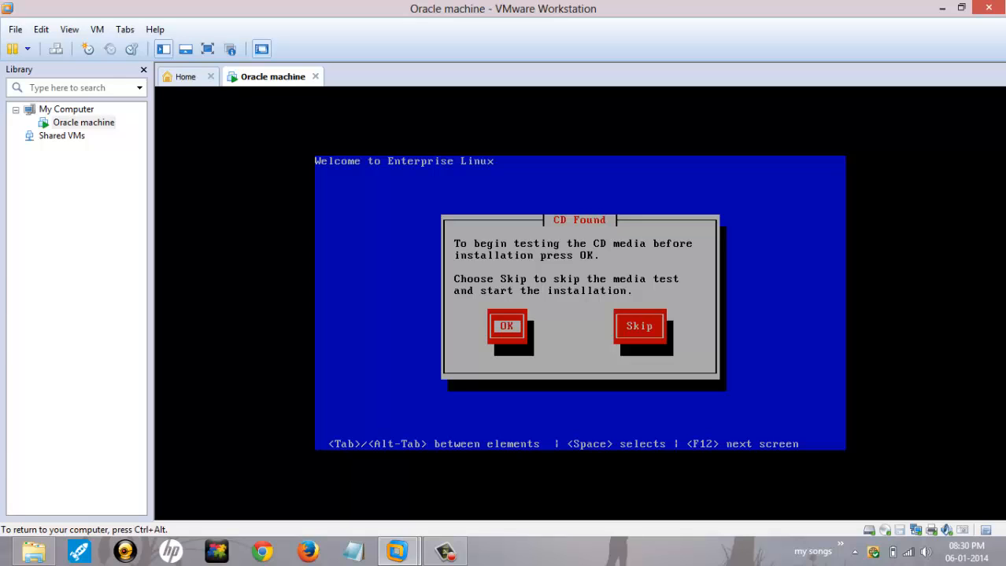
key("Tab")
key("Return")
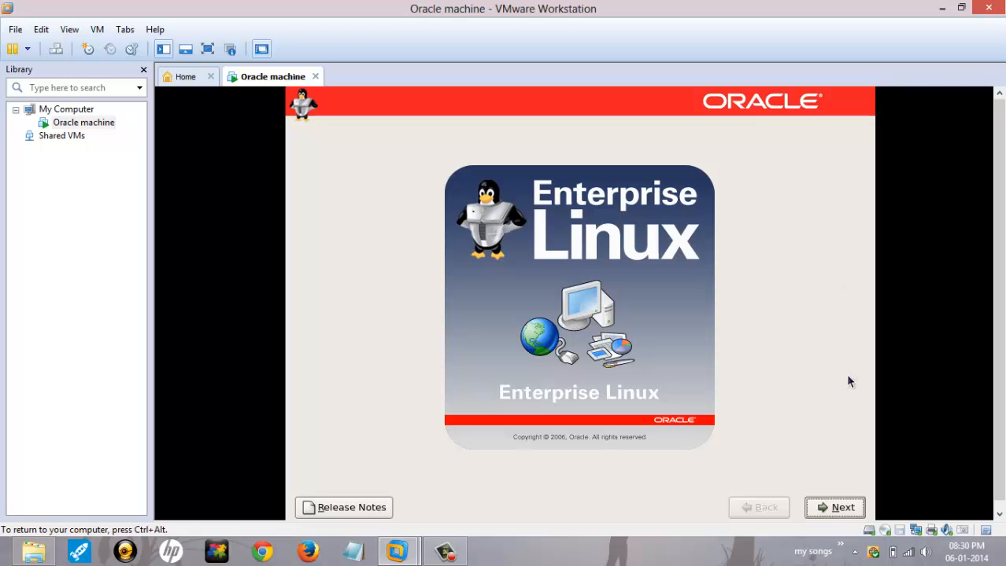
Step: Accept English language and U.S. English keyboard, then agree to initialize the 30718 MB drive
left_click(823, 508)
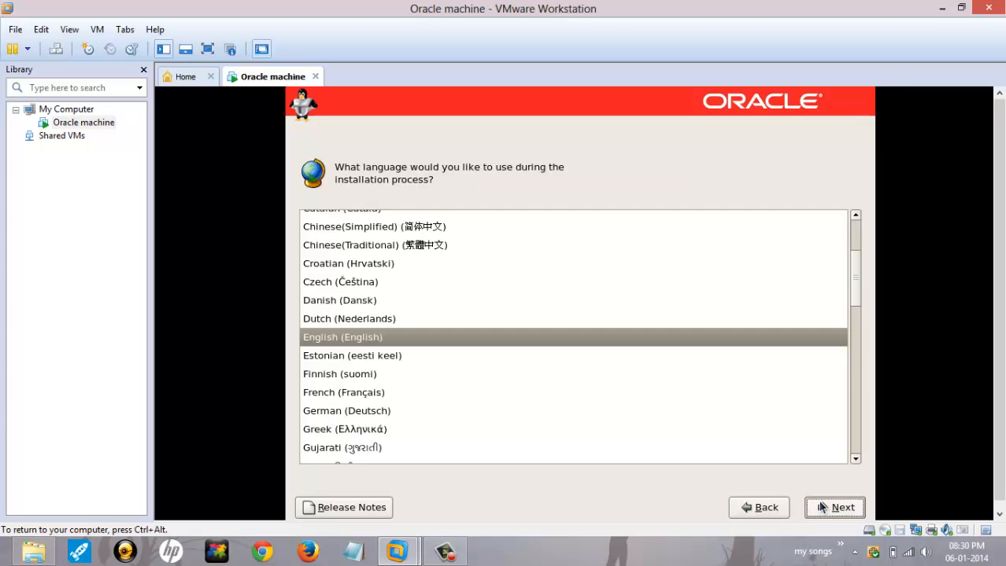
left_click(822, 507)
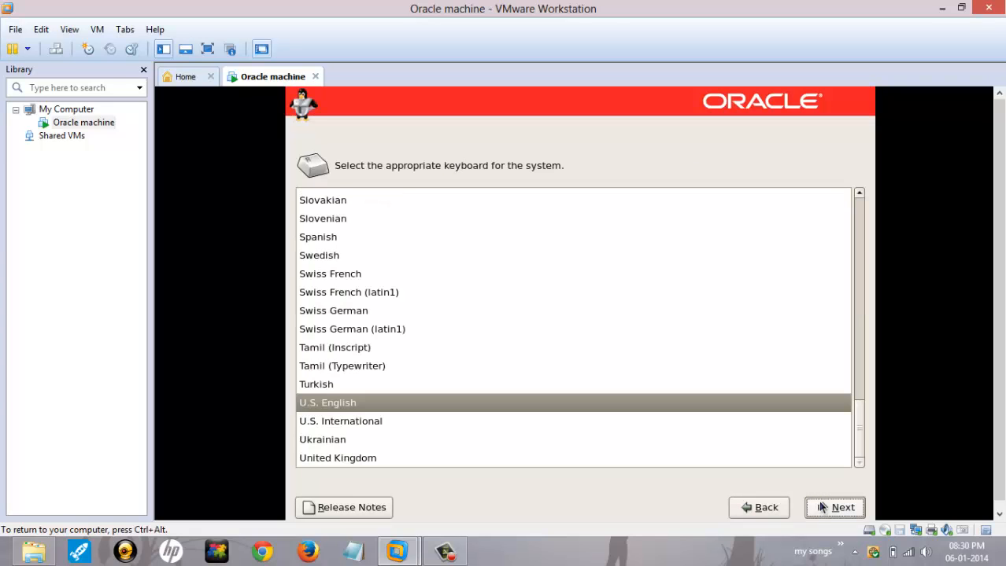
left_click(822, 509)
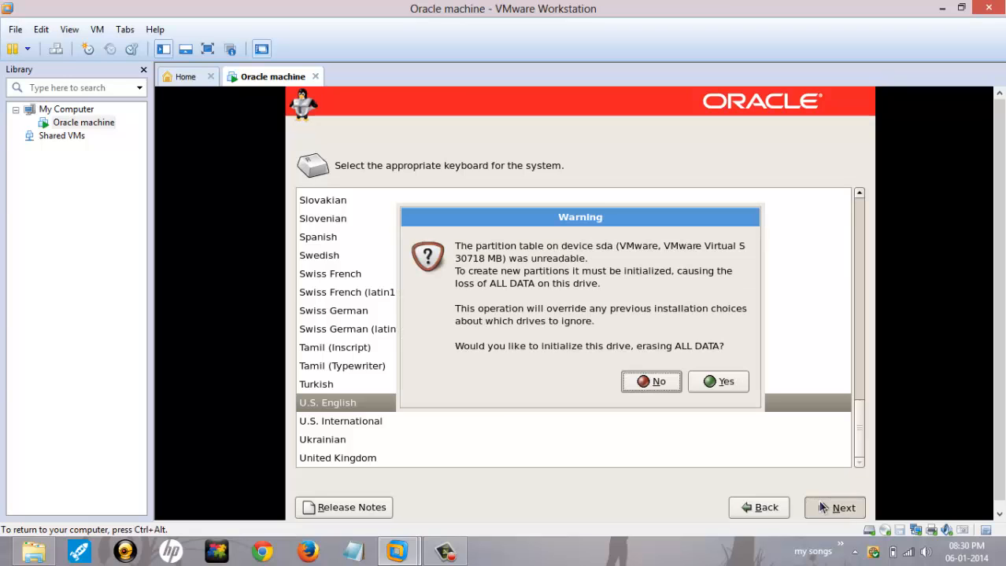
left_click(647, 389)
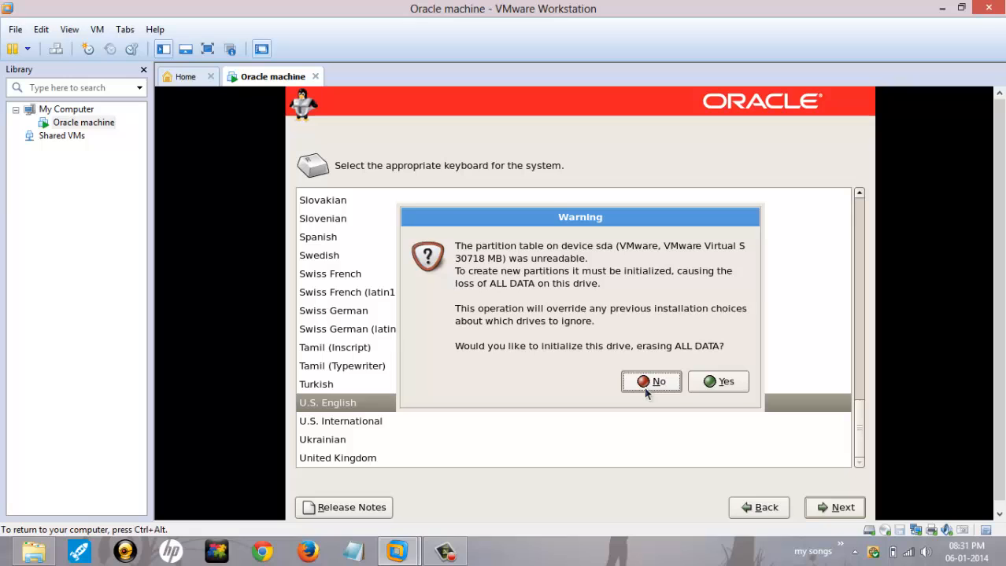
left_click(740, 383)
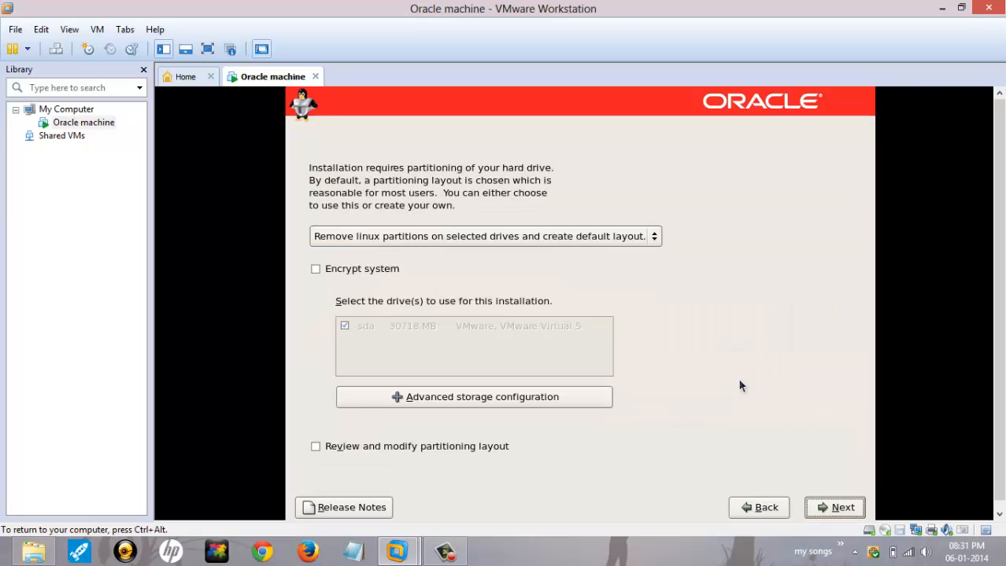
Step: Choose Create custom layout, select the free space on /dev/sda, and bring up a blank Notepad
left_click(623, 246)
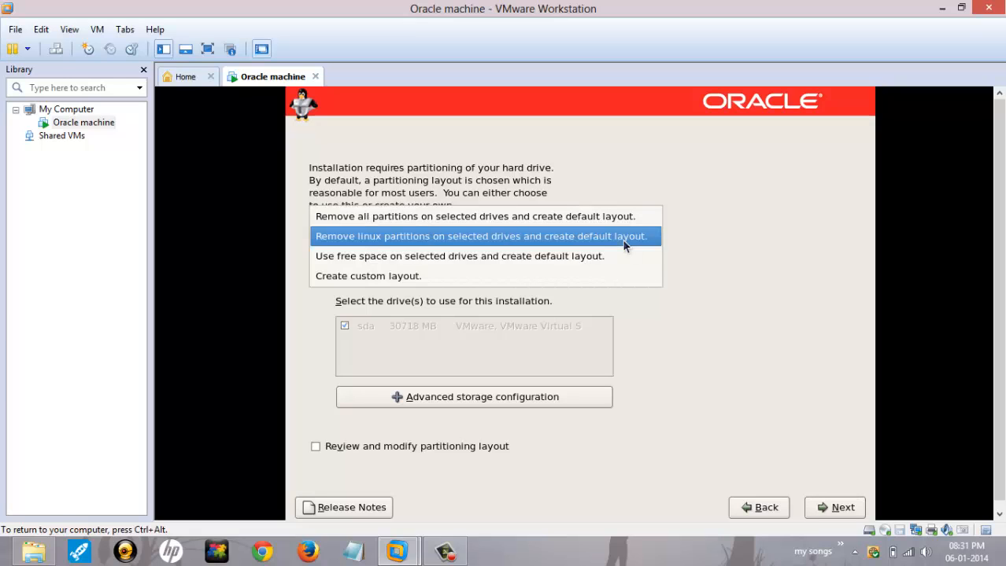
left_click(608, 276)
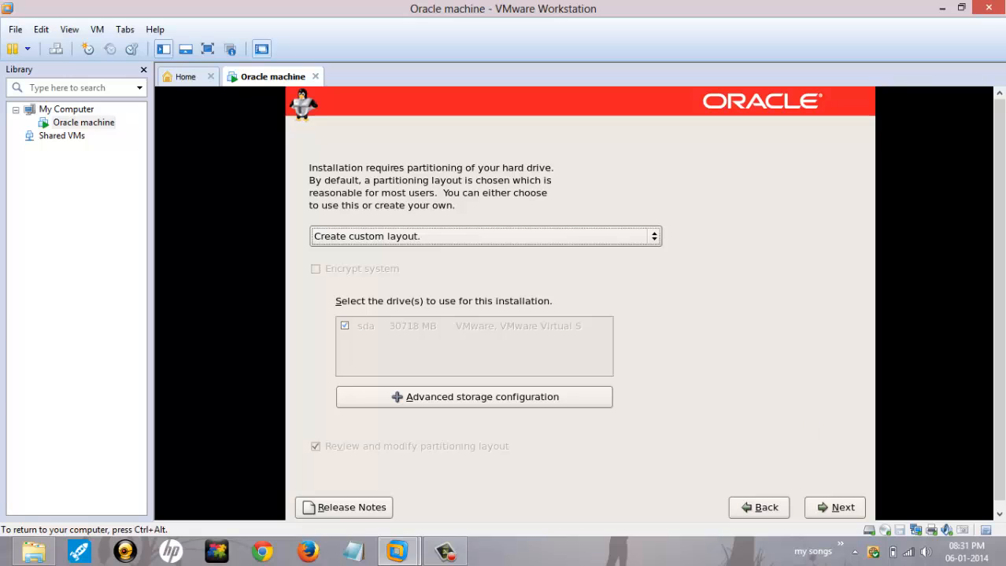
left_click(839, 508)
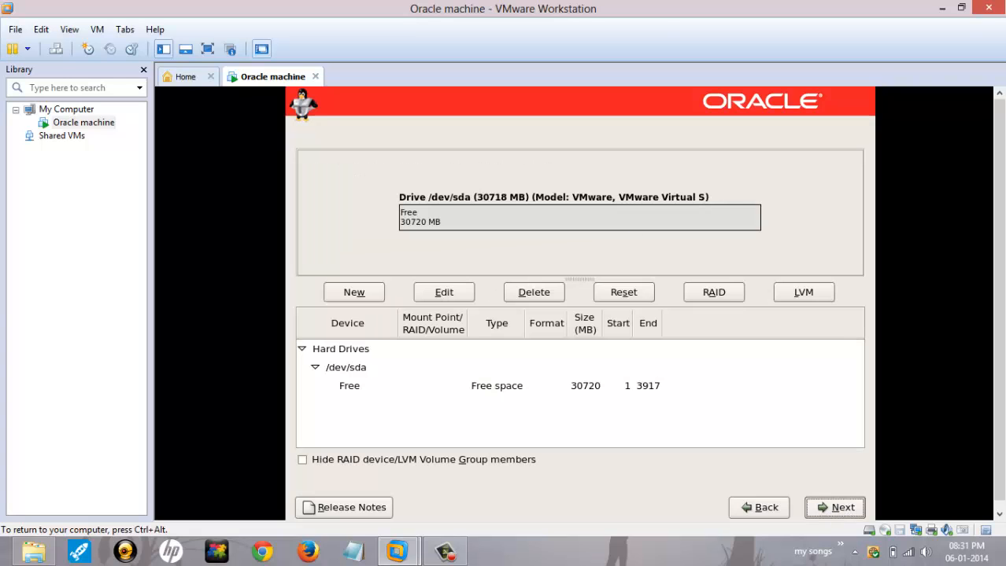
left_click(413, 213)
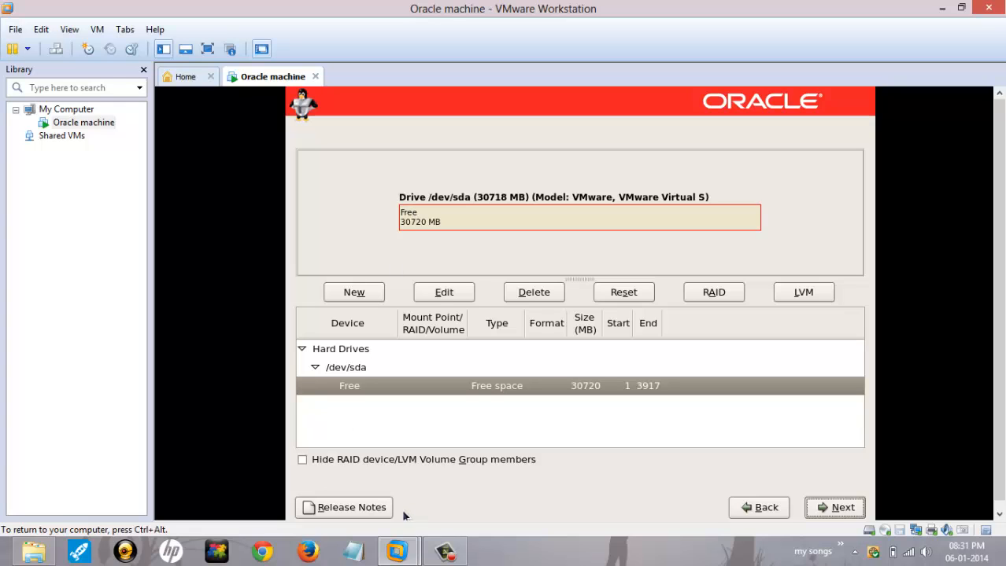
left_click(353, 551)
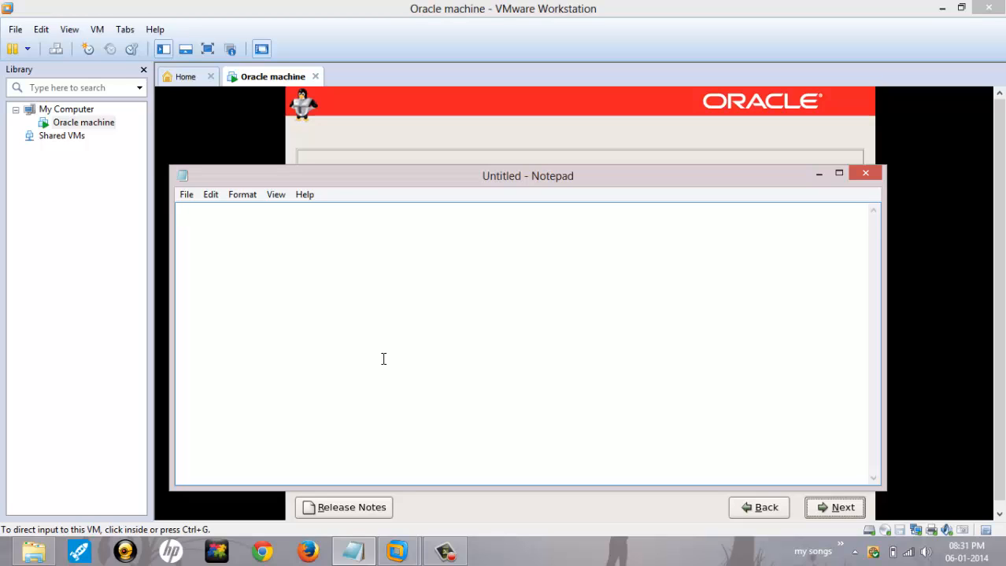
Step: Write the plan lines: boot - 100mb, temp - 1000mb, swap - 1024mb (2048mb), (root) - rest of the size
type("boot - 100mb")
key("Return")
type("temp ")
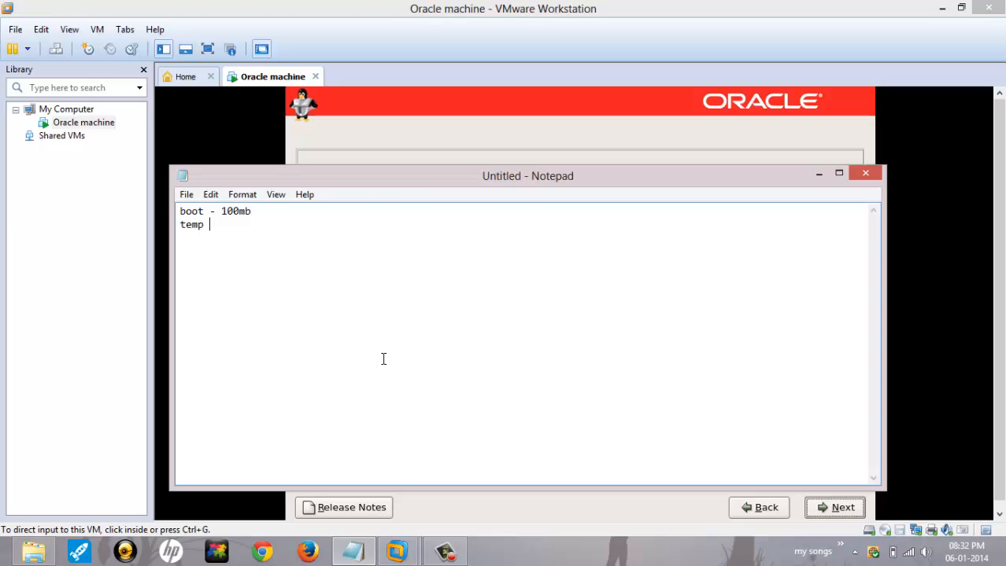
type("-")
type("1000mb")
key("Return")
type("swap -")
type("1024")
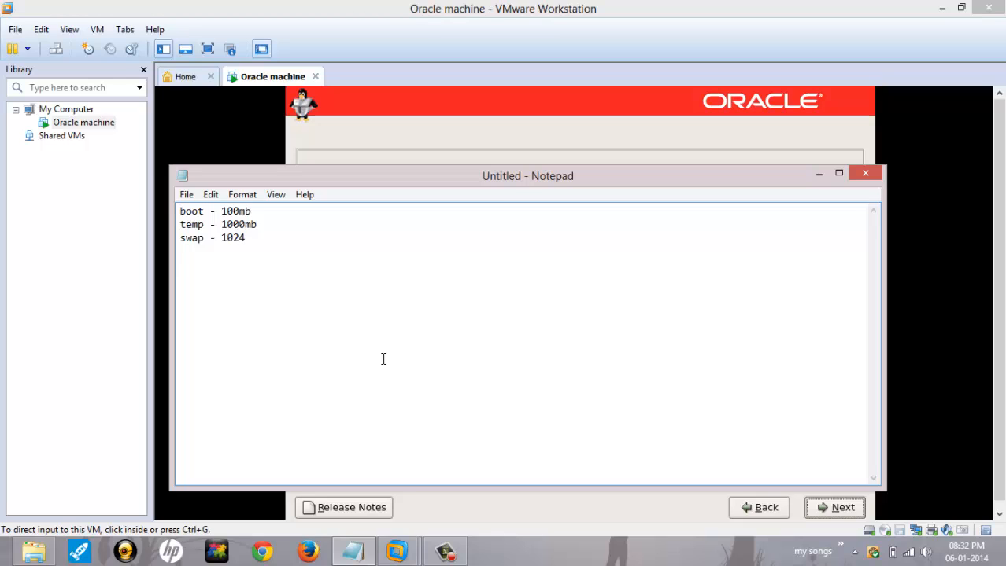
type("mb (2048mb)")
key("Return")
type("/ -")
key("BackSpace")
type("(roo")
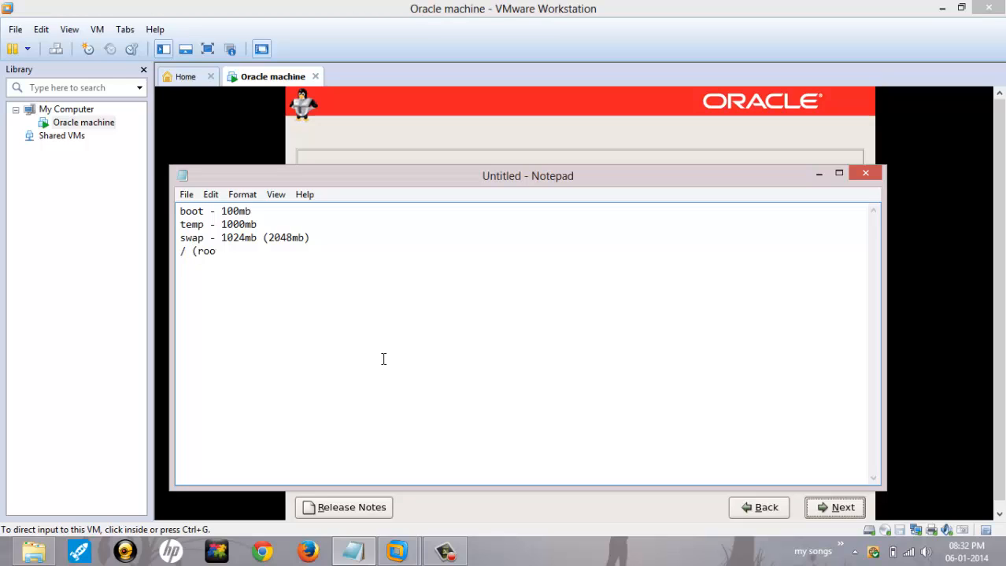
type("t) - res")
key("BackSpace")
key("BackSpace")
key("BackSpace")
type("rest of the size")
Step: Back in the installer, add a /boot partition with the default size
key("alt+Tab")
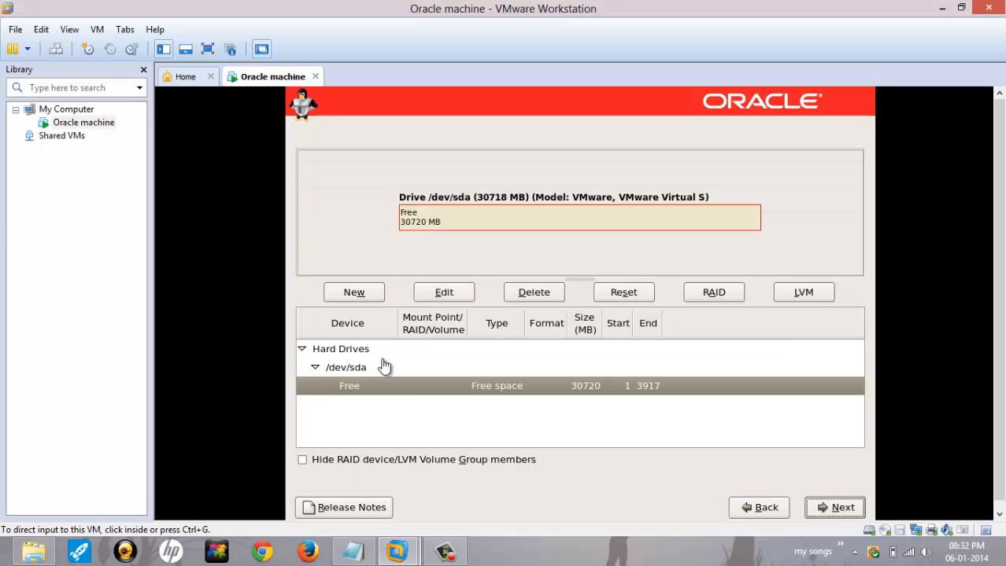
left_click(399, 512)
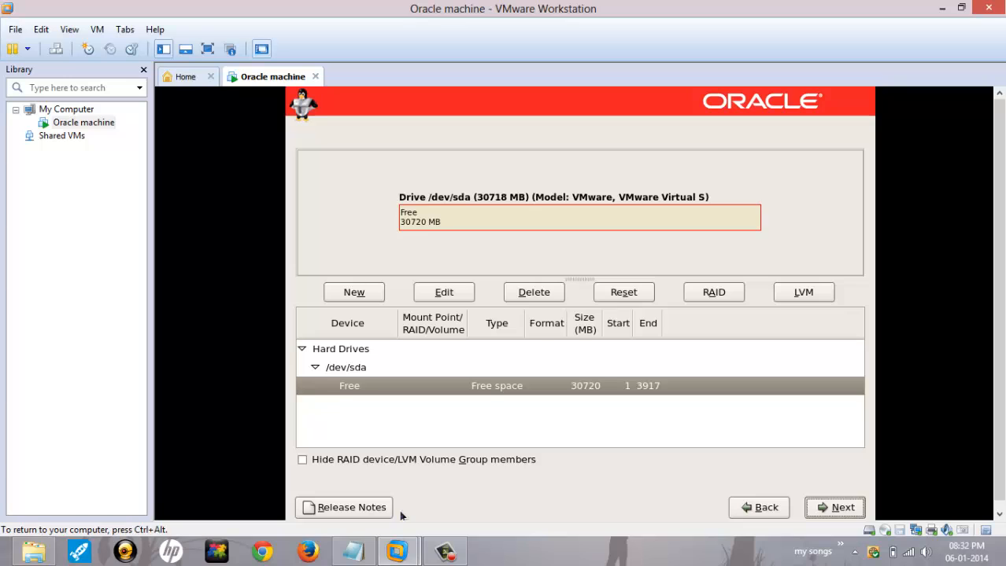
left_click(358, 294)
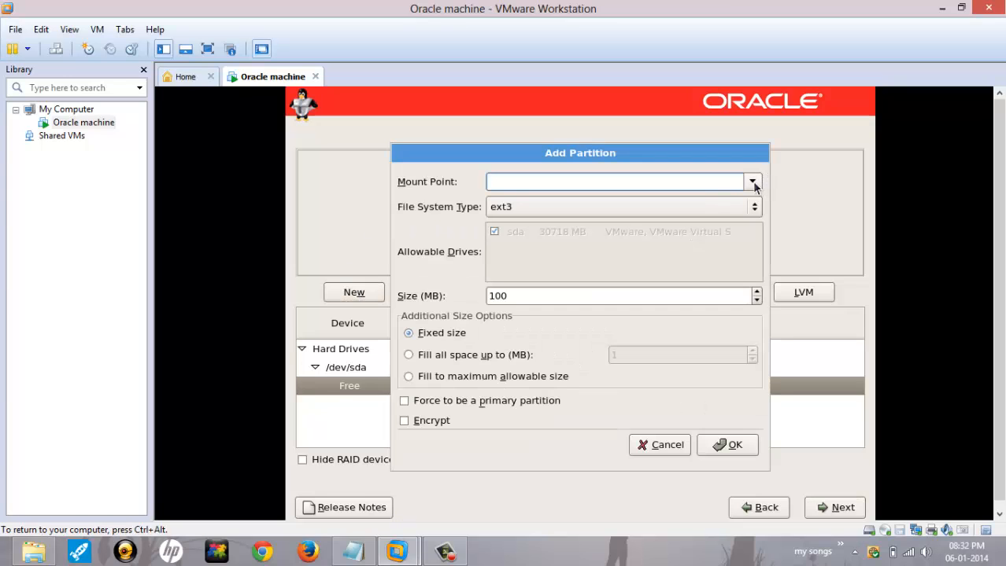
left_click(752, 182)
left_click(654, 224)
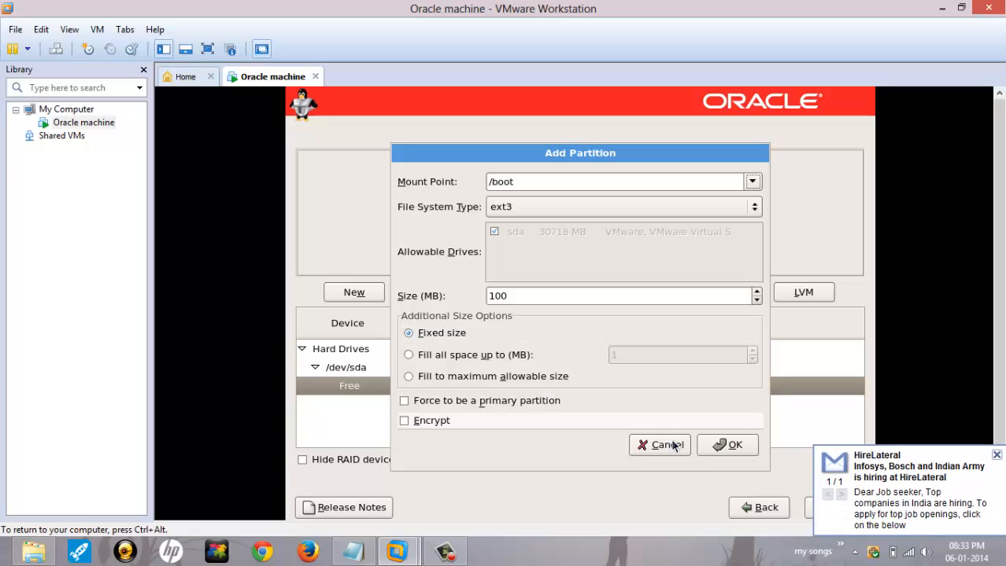
left_click(748, 452)
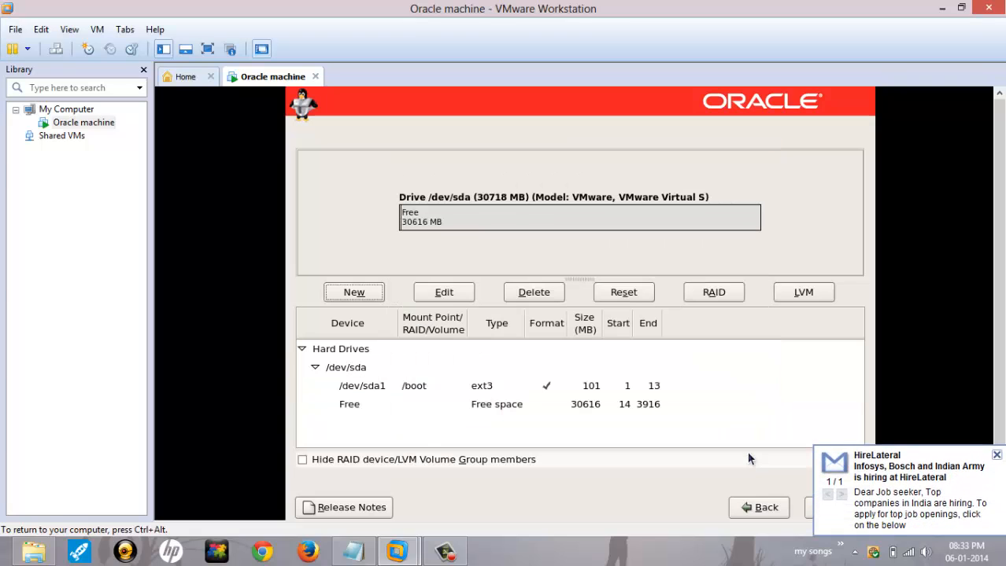
Step: Add a 1000 MB /tmp partition on the remaining free space
left_click(405, 224)
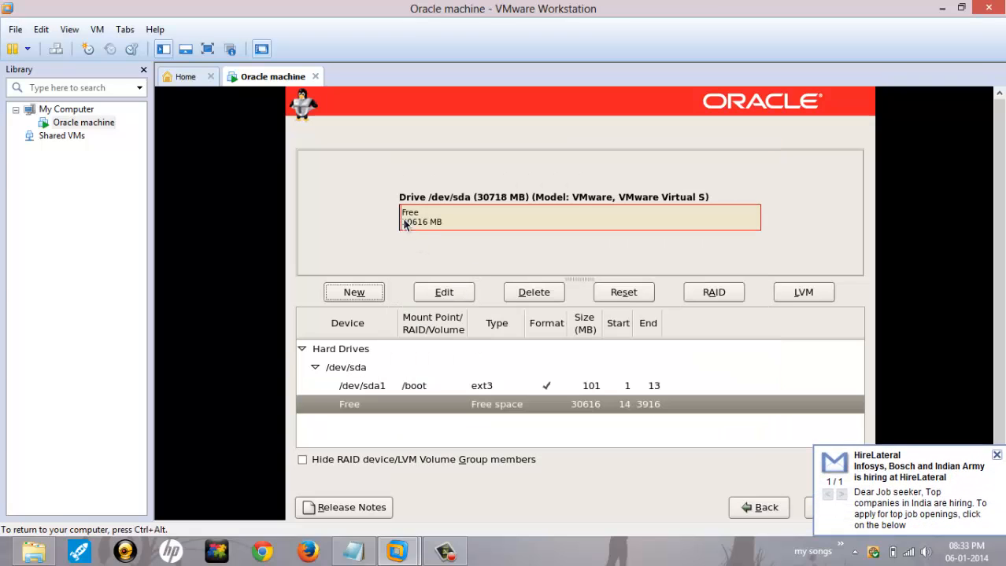
left_click(354, 292)
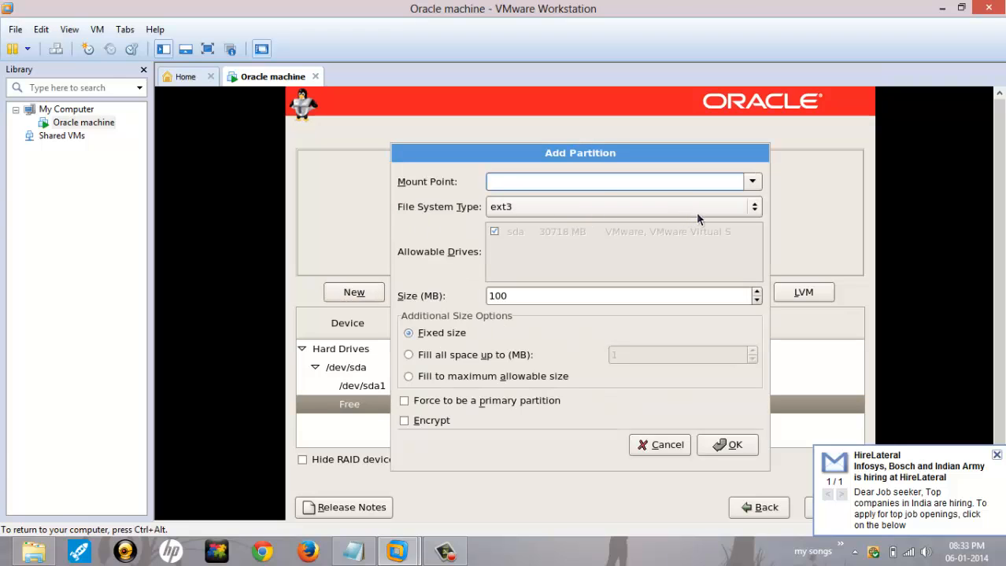
left_click(752, 182)
left_click(695, 264)
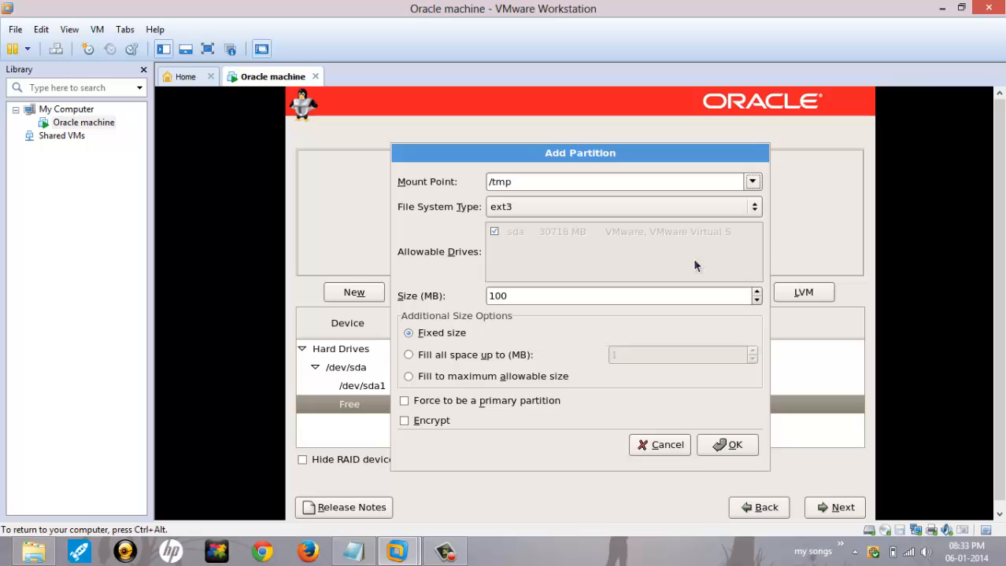
left_click(530, 295)
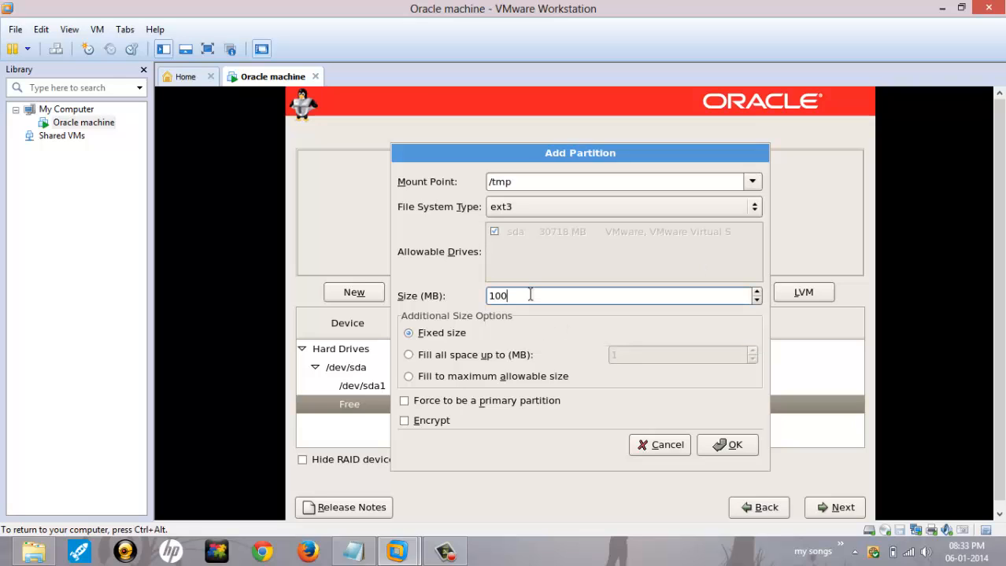
type("0")
left_click(717, 445)
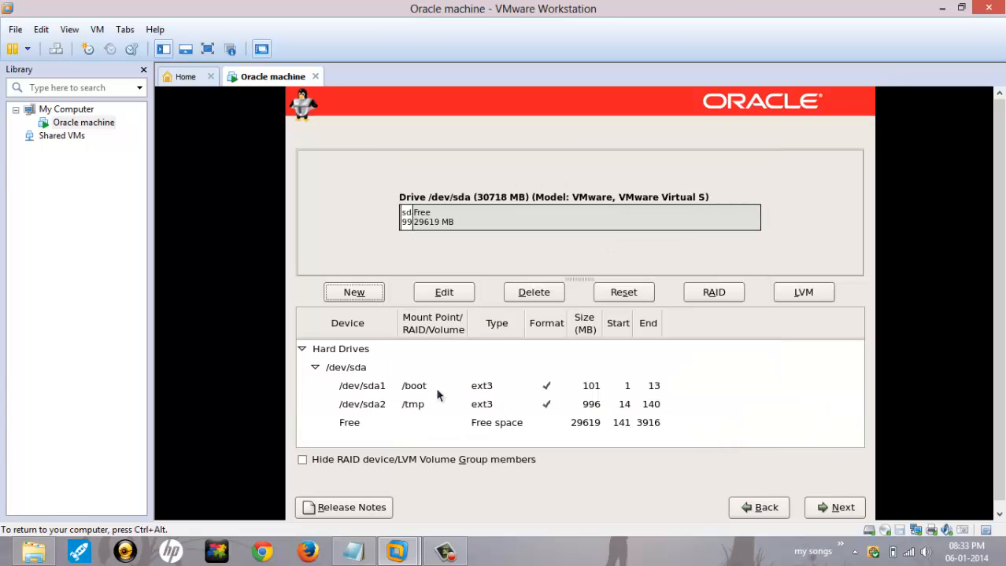
left_click(427, 224)
Step: Add a 2048 MB swap partition
left_click(354, 293)
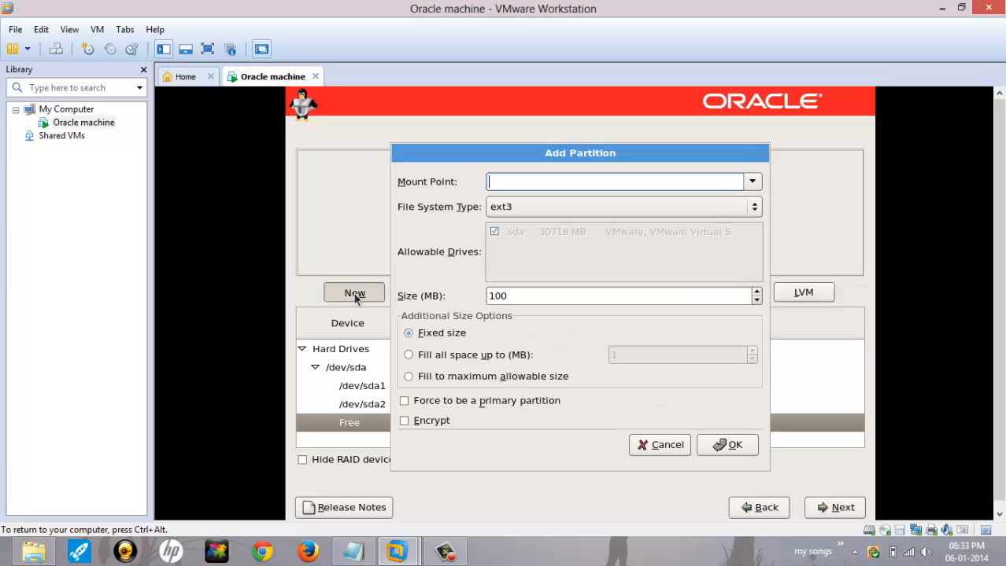
left_click(712, 213)
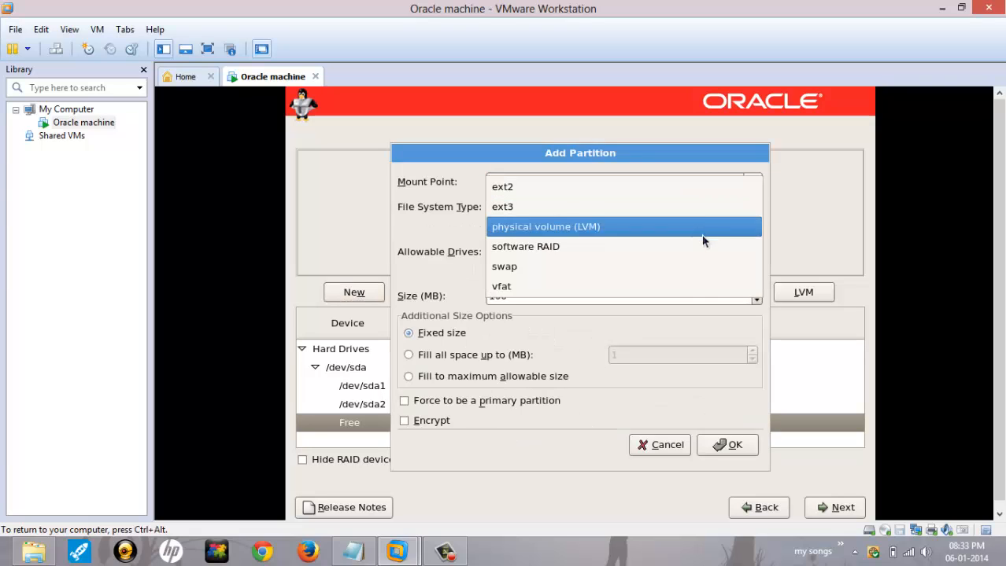
left_click(692, 280)
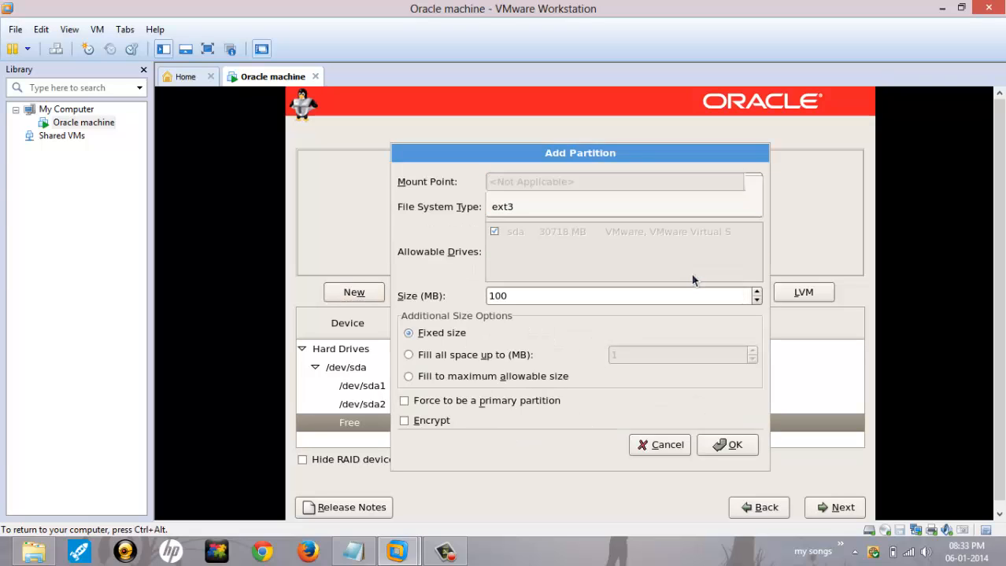
left_click_drag(490, 296, 519, 298)
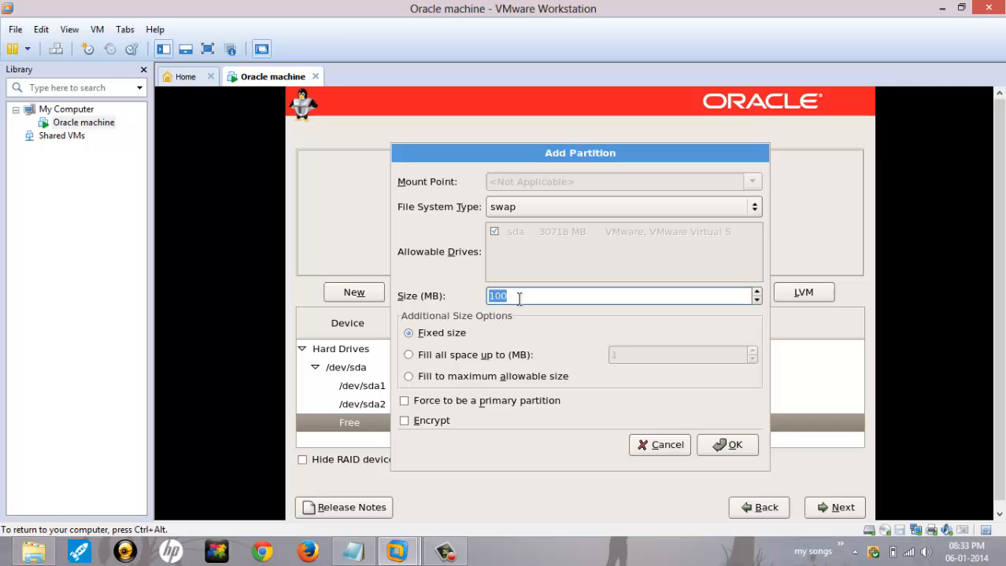
type("2048")
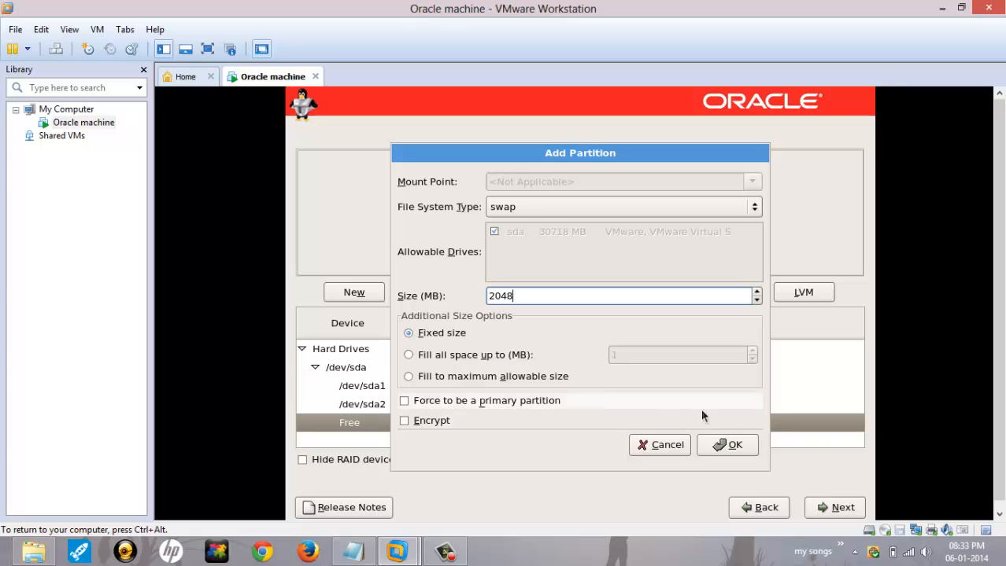
left_click(732, 446)
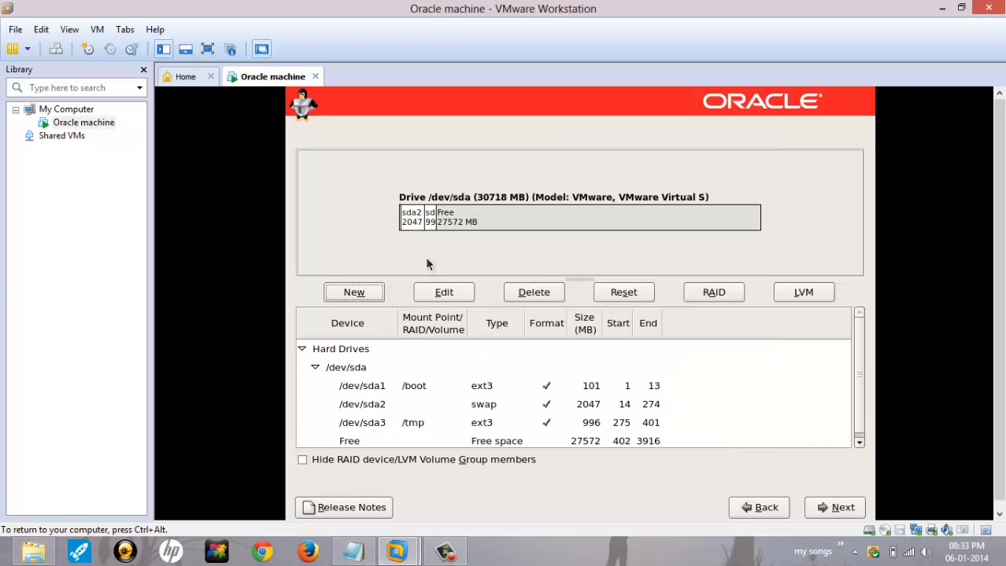
Step: Add a / root partition set to fill the maximum allowable size
left_click(460, 228)
left_click(334, 301)
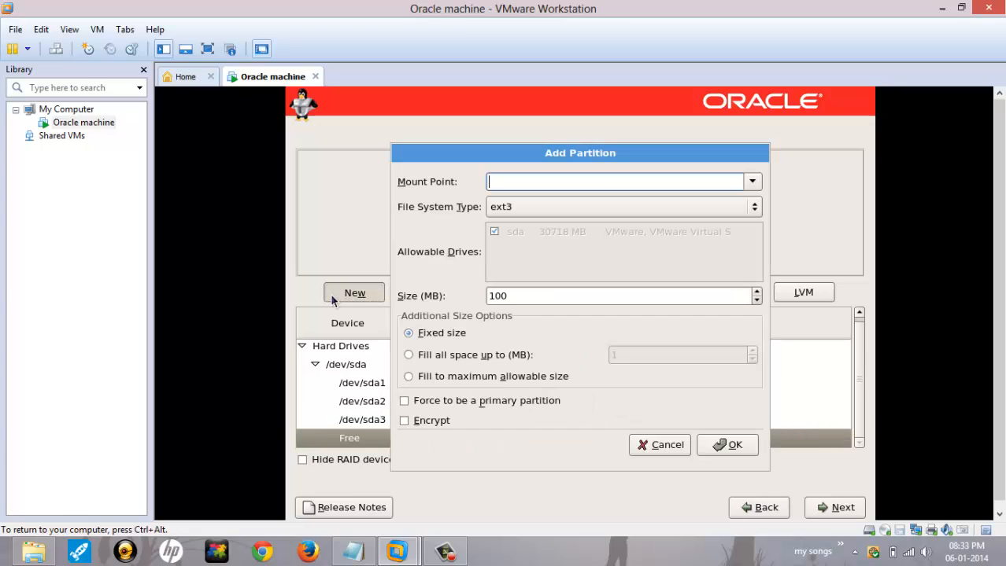
left_click(753, 182)
left_click(718, 210)
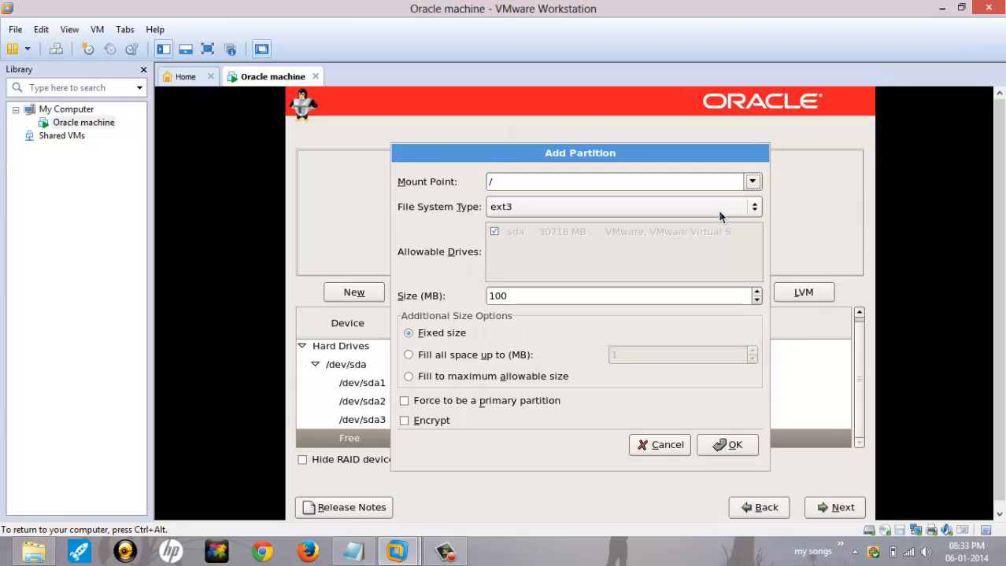
left_click(449, 378)
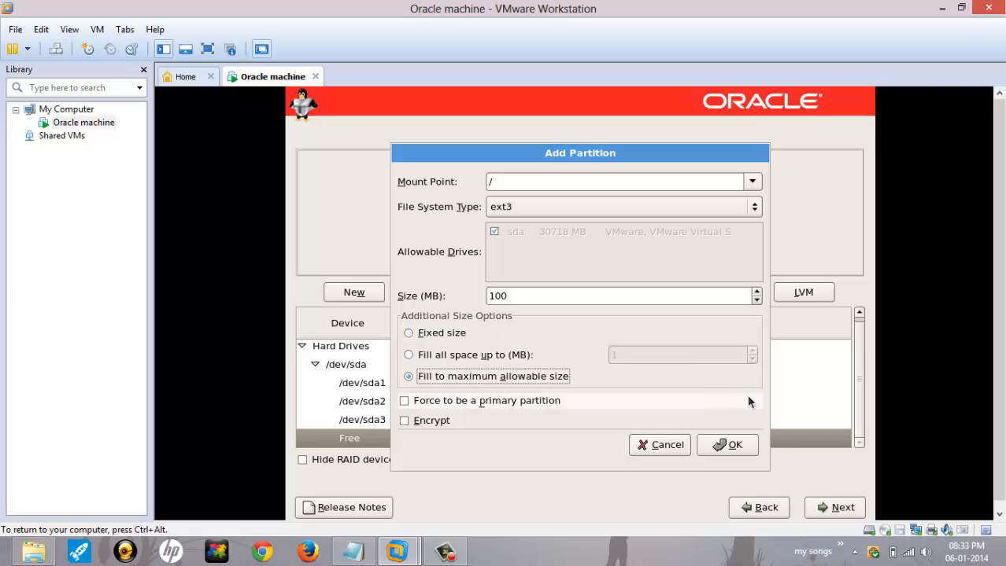
left_click(729, 445)
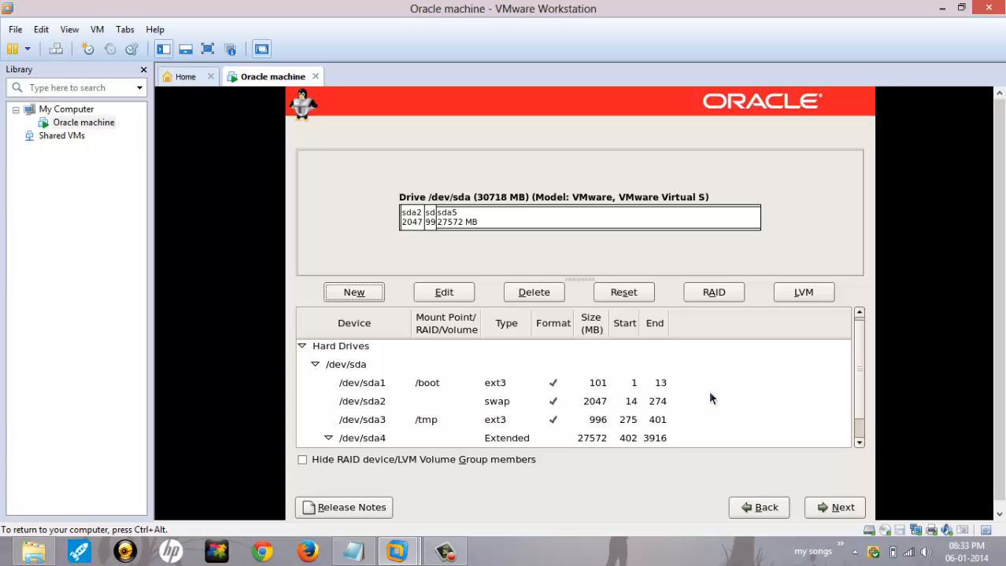
Step: Accept the partition layout, boot loader and network defaults
left_click(822, 509)
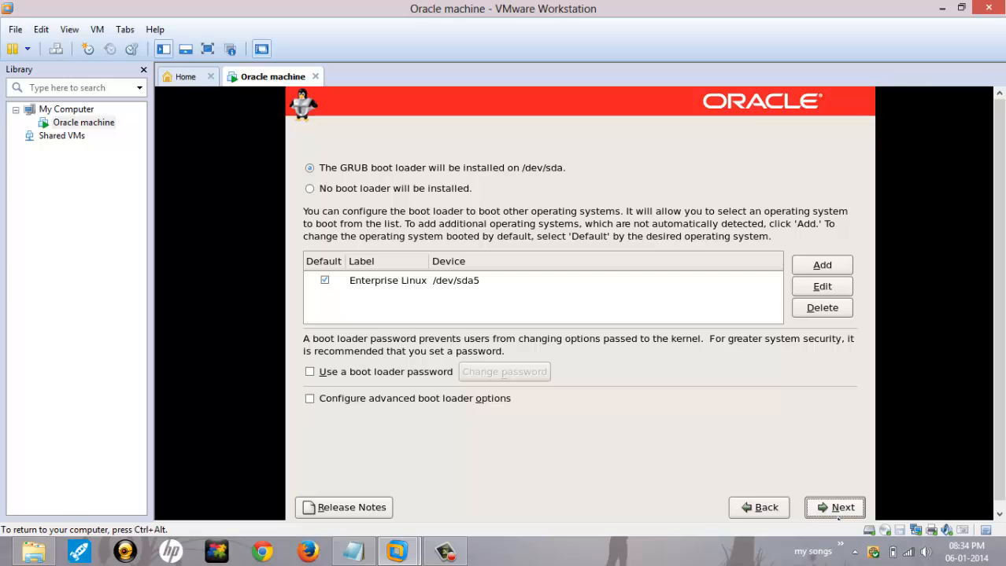
left_click(836, 514)
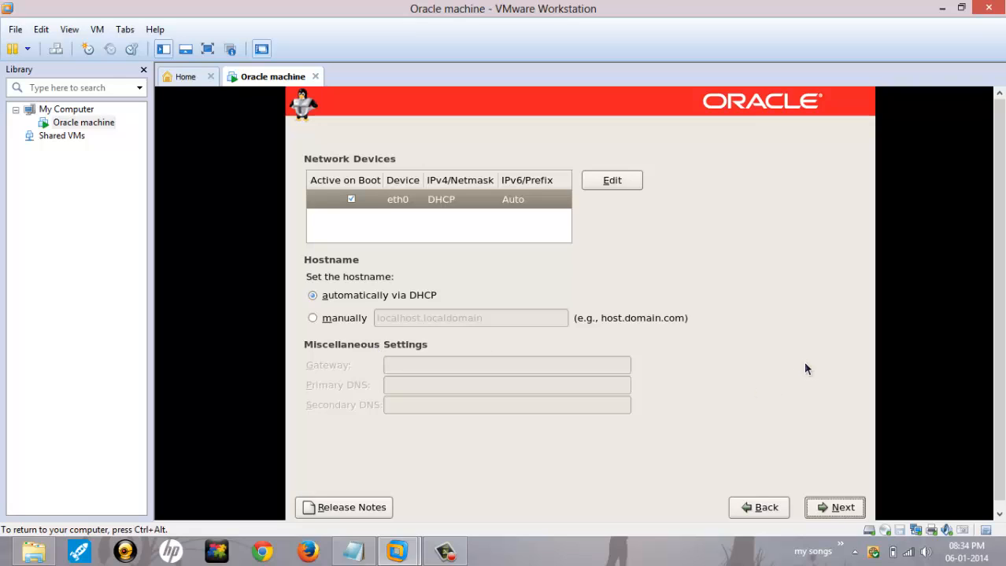
left_click(837, 514)
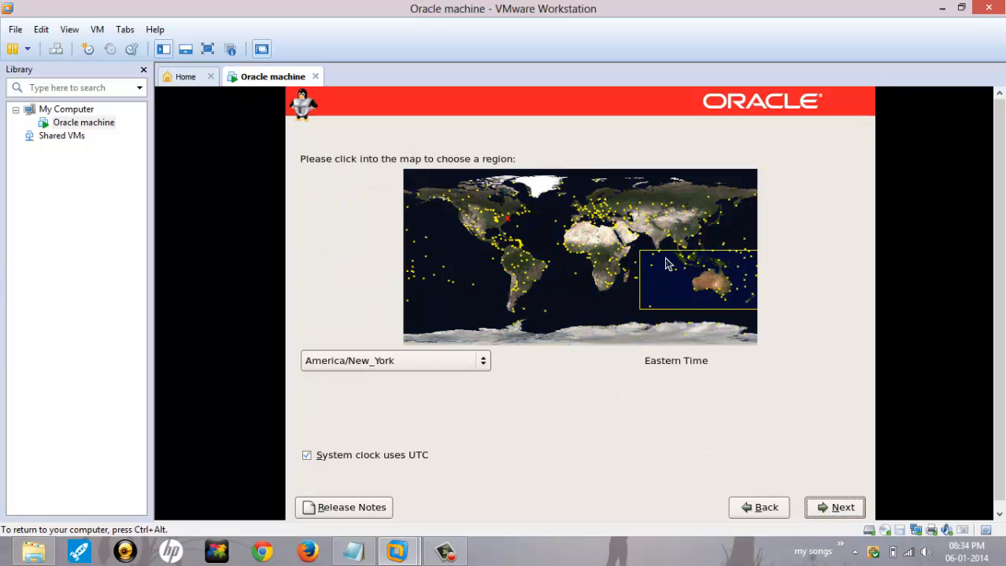
Step: Set the time zone to Asia/Kolkata on the map and continue
left_click(642, 230)
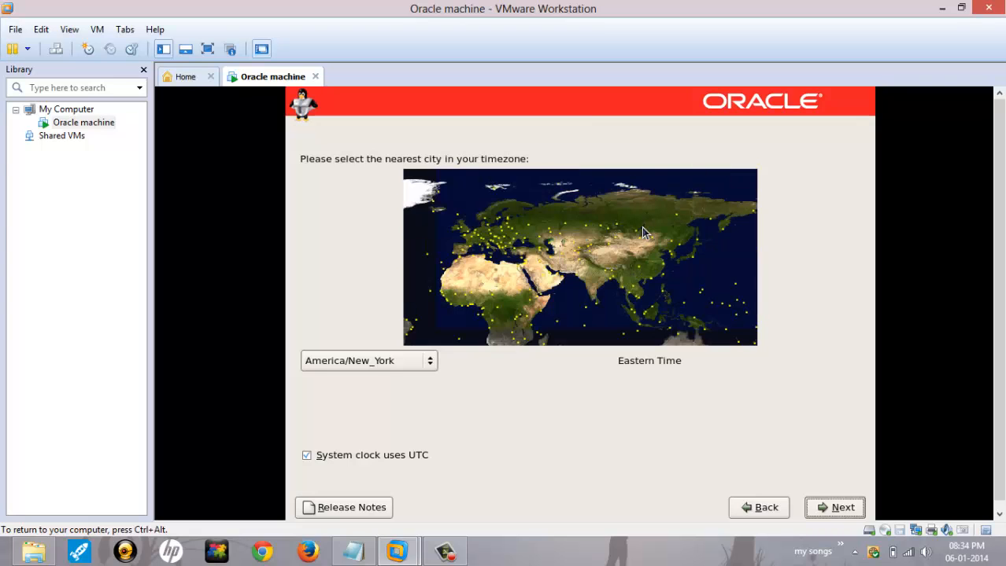
left_click(605, 290)
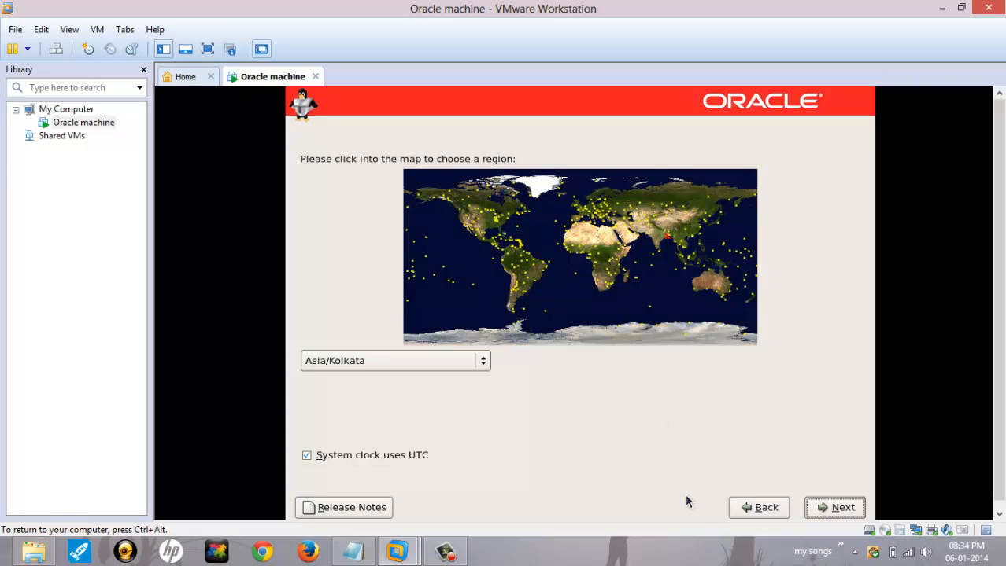
left_click(821, 511)
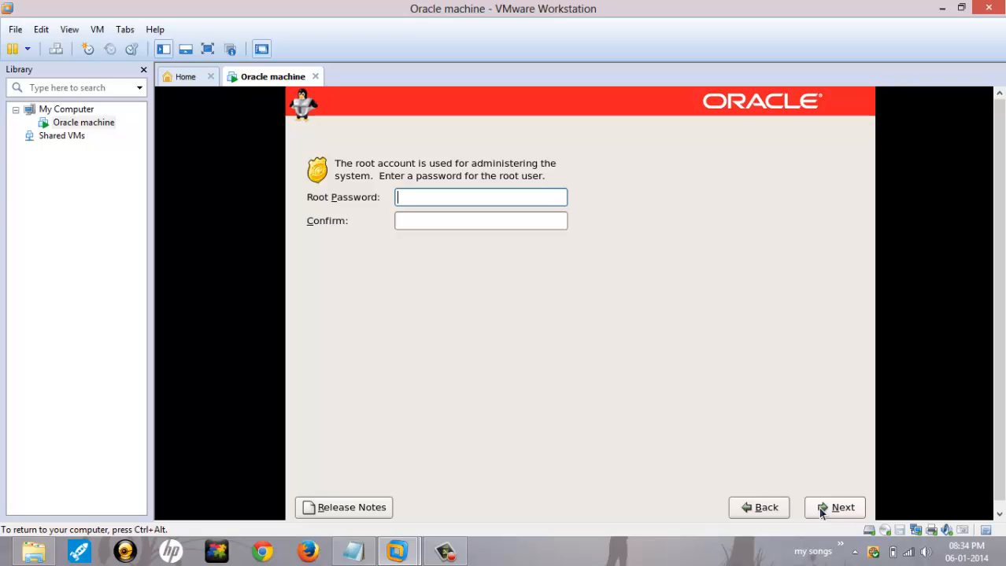
Step: Set and confirm the root password, then choose to customize the software selection now
type("oracle1")
key("Tab")
type("oracle")
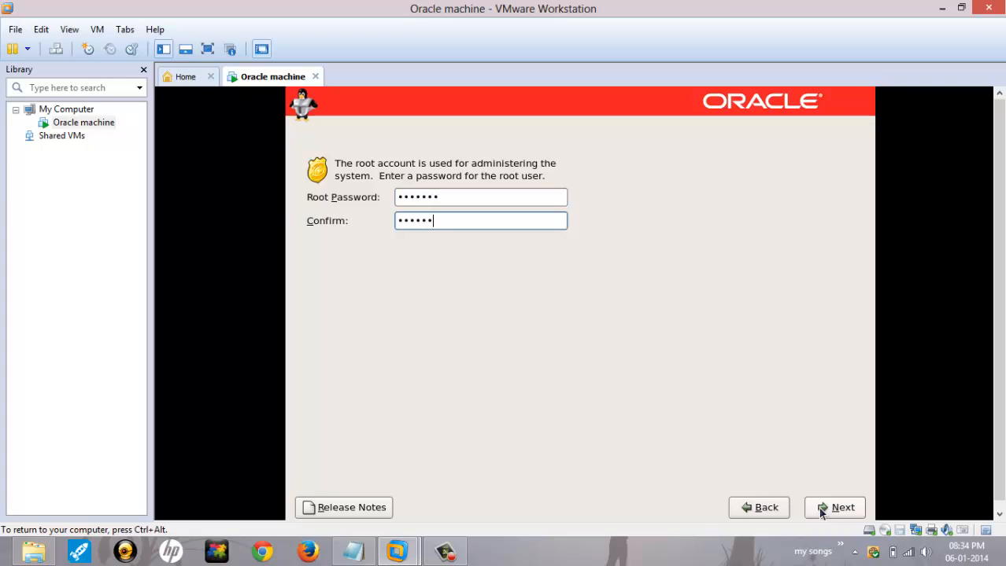
type("1")
left_click(822, 507)
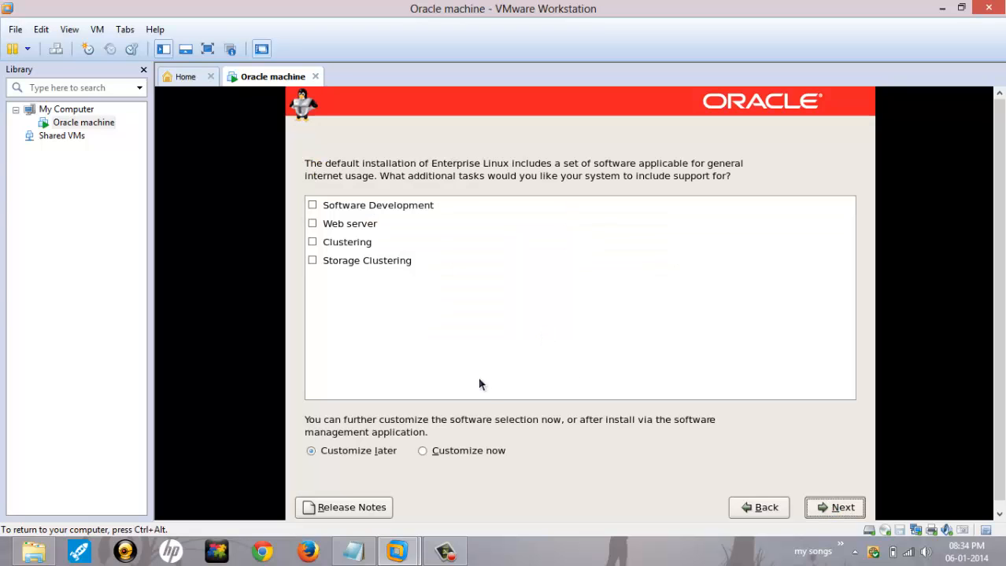
left_click(436, 455)
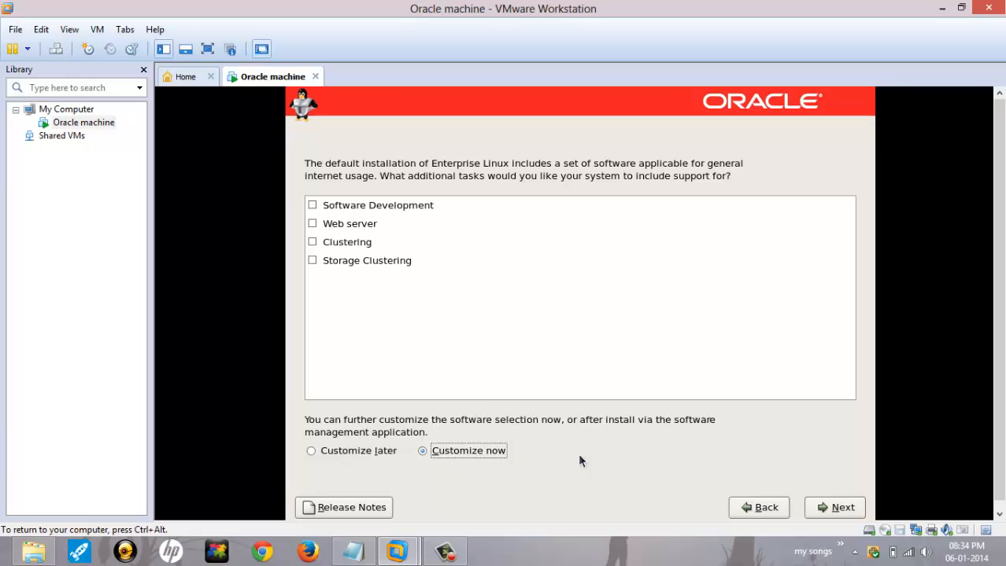
left_click(837, 509)
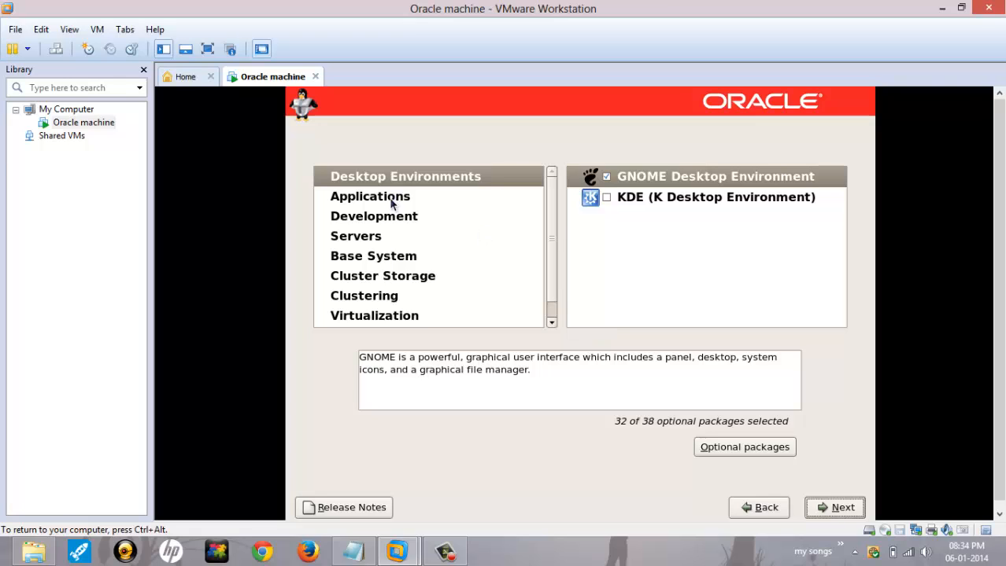
Step: Under Servers, include FTP Server and Legacy Network Server with the rsh-server and telnet-server packages
left_click(384, 244)
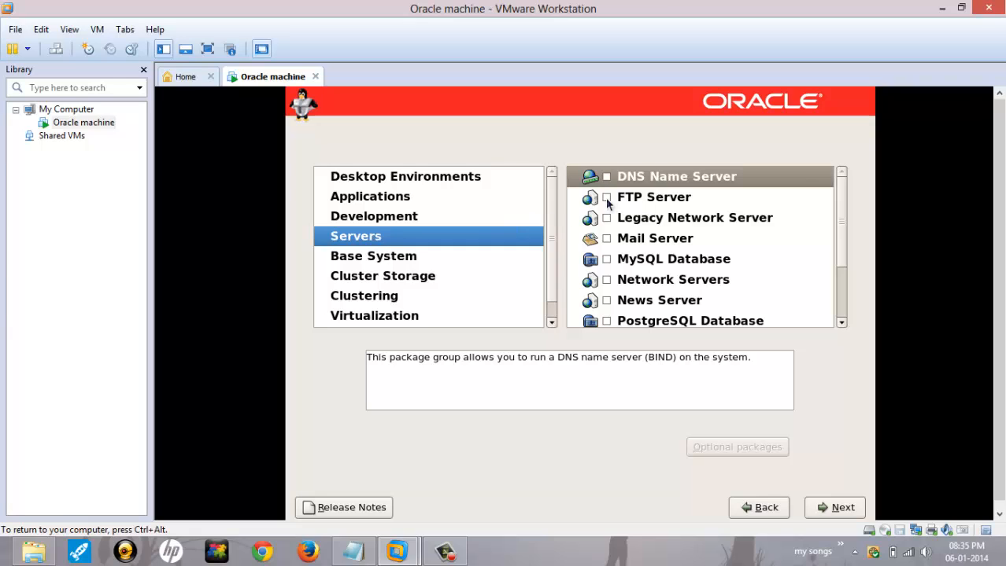
left_click(605, 197)
left_click(606, 218)
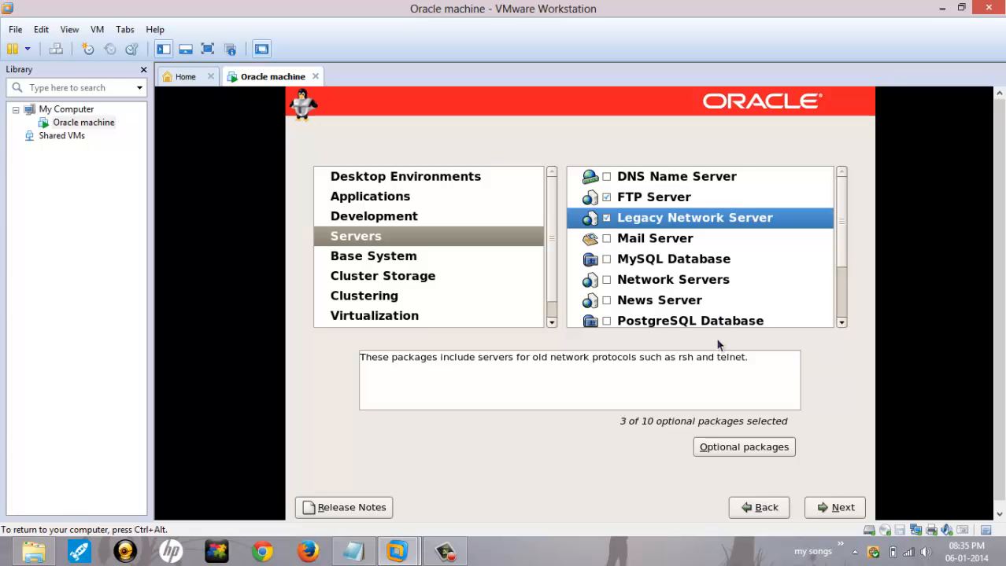
left_click(732, 448)
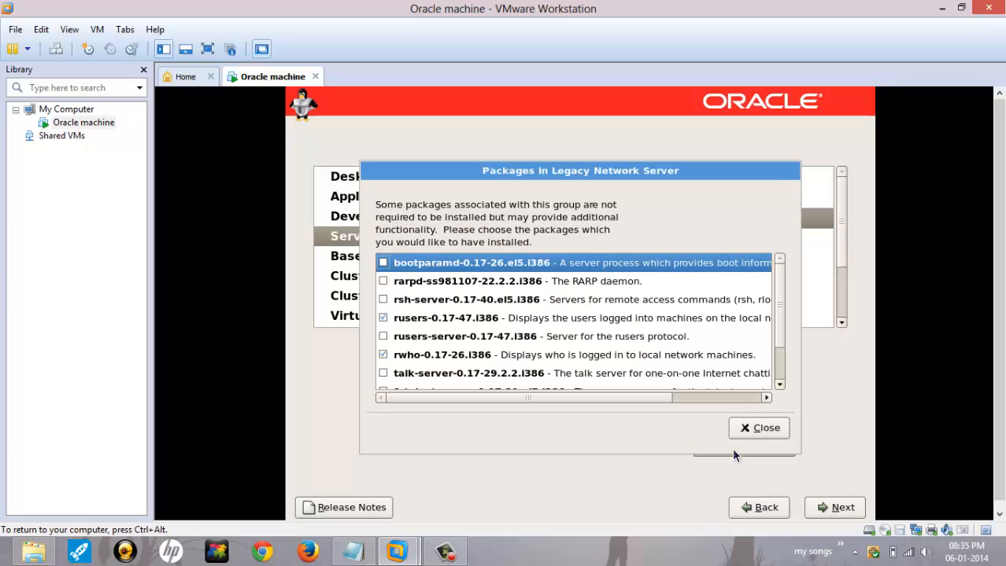
left_click(383, 300)
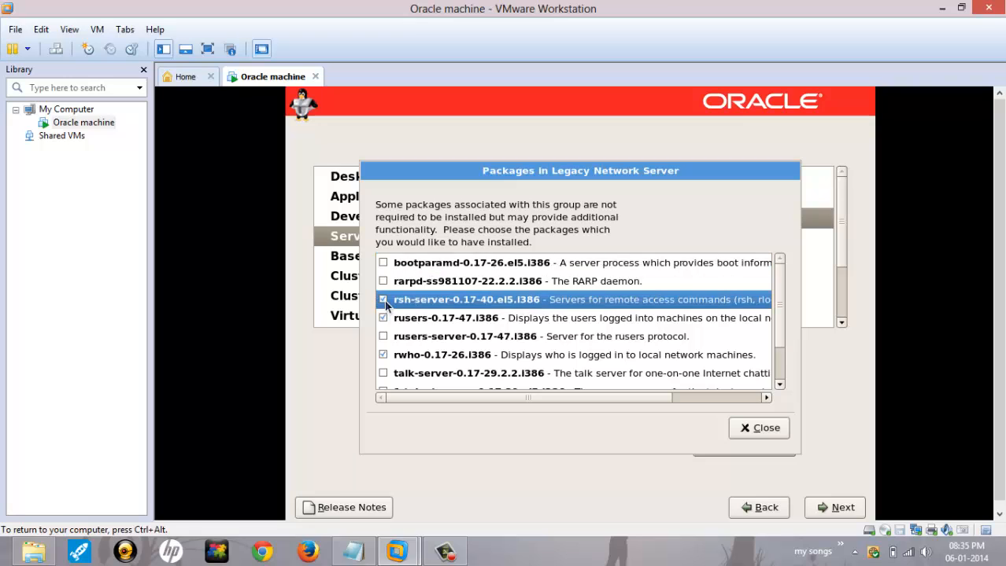
type("tel")
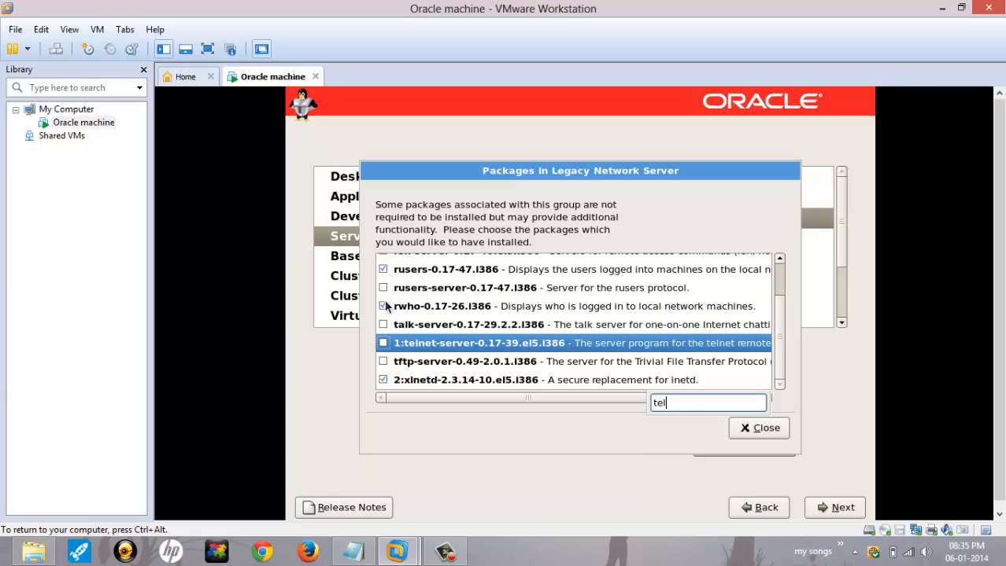
left_click(383, 344)
left_click(733, 428)
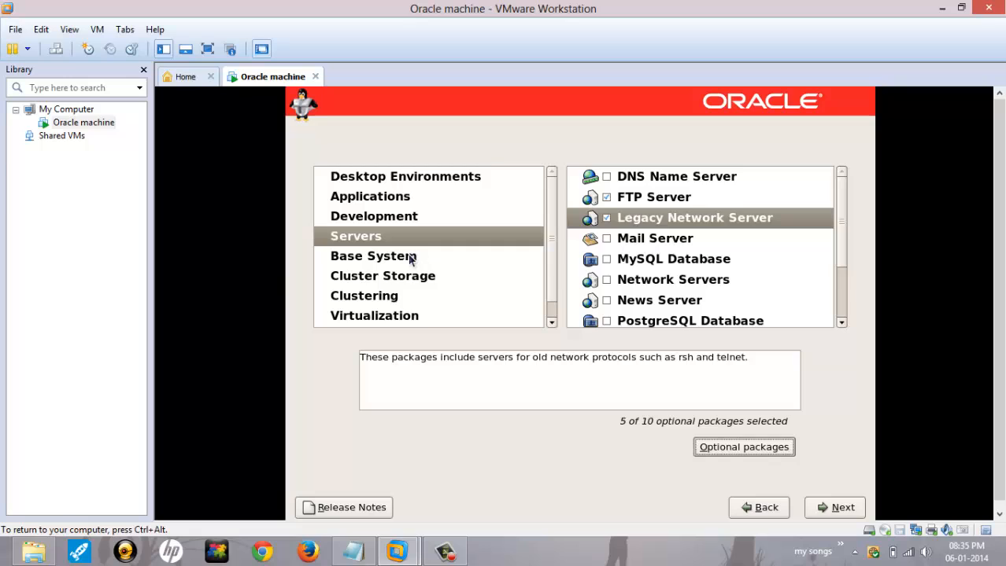
Step: Under Base System, include System Tools with the sysstat package and proceed to the dependency check
left_click(412, 257)
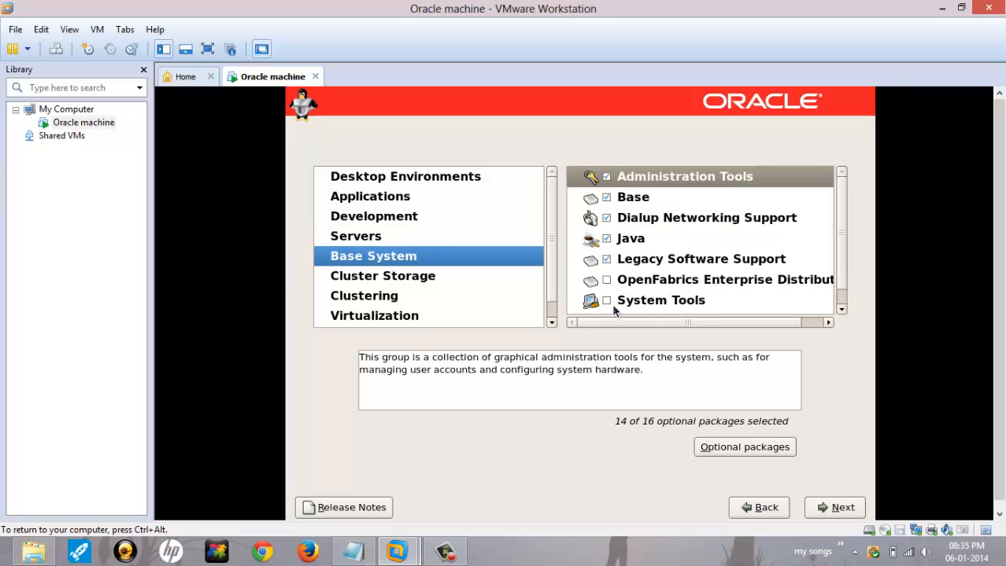
left_click(606, 302)
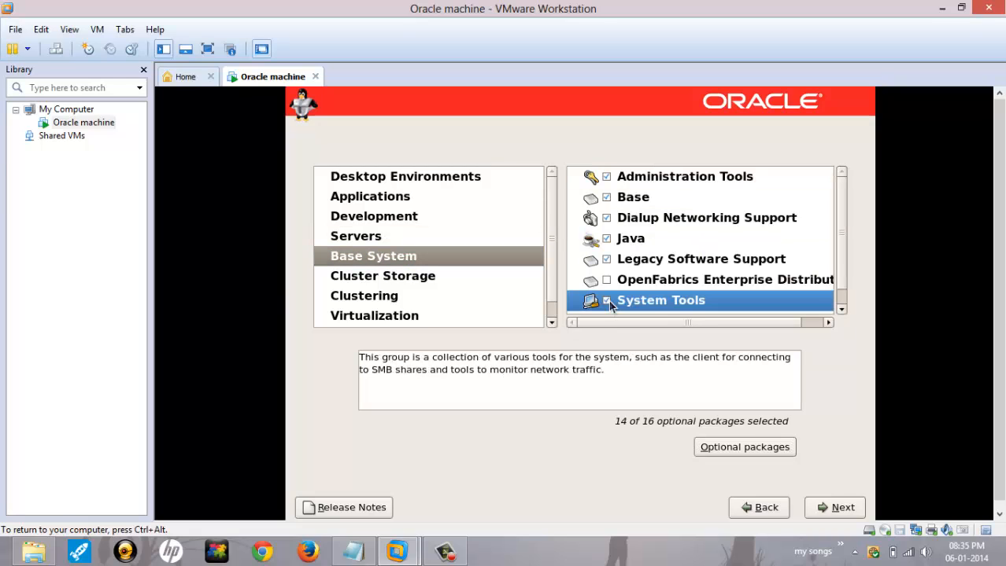
left_click(736, 447)
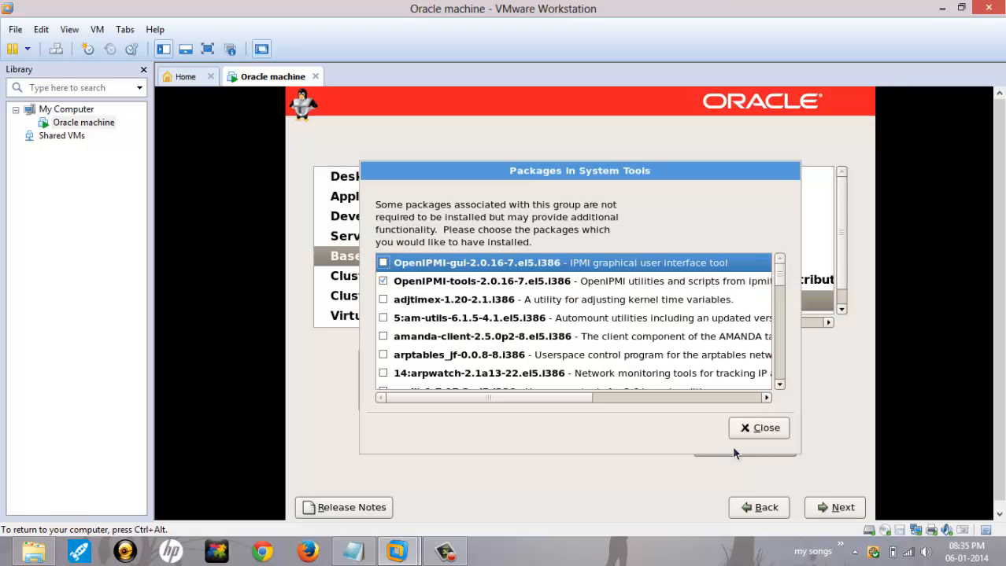
type("sys")
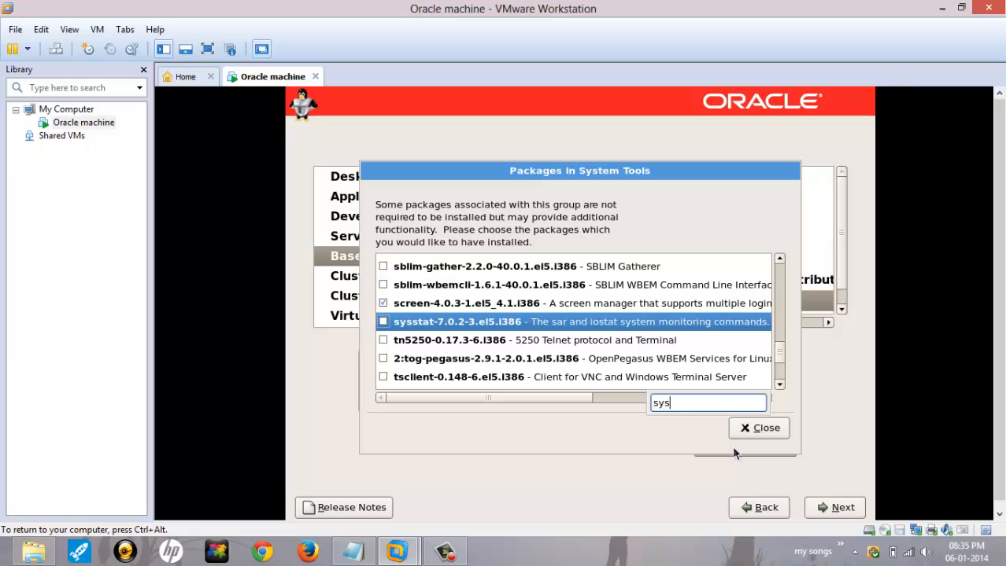
left_click(383, 321)
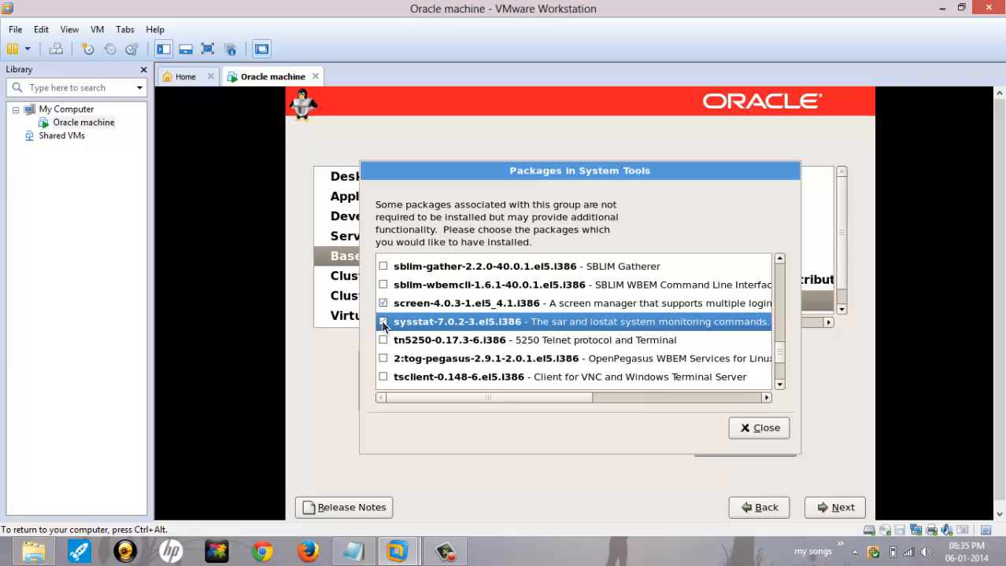
left_click(771, 431)
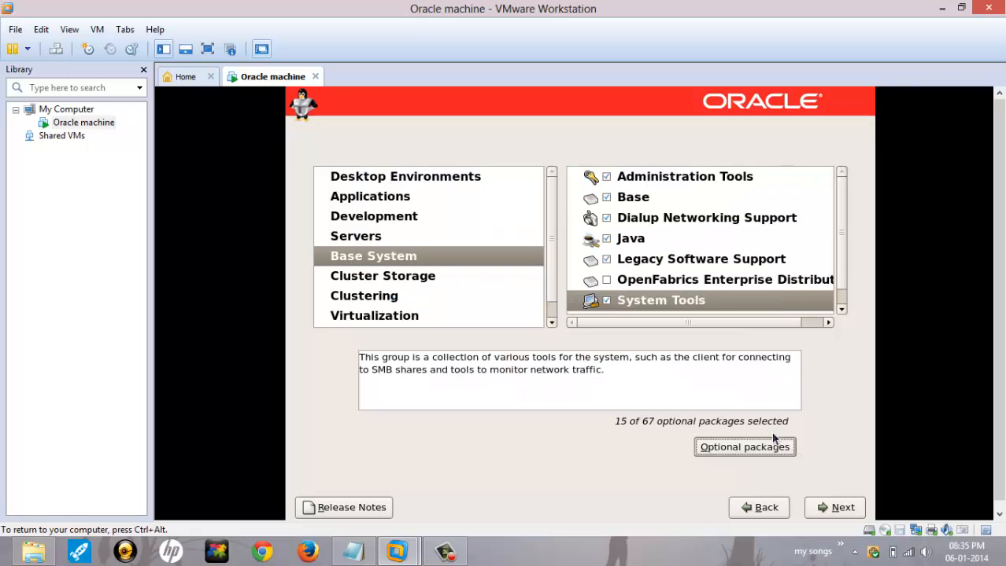
left_click(847, 508)
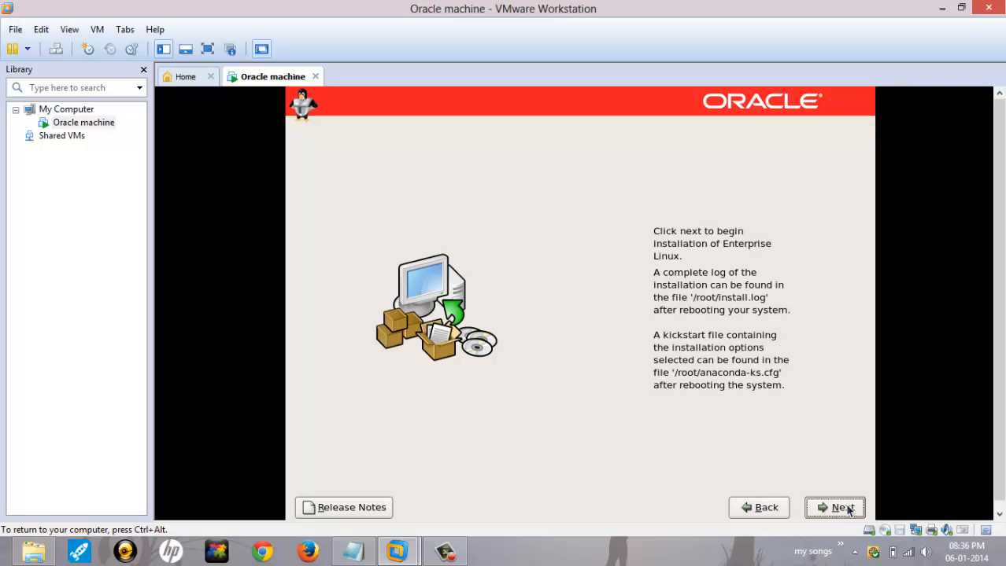
Step: Begin the Enterprise Linux installation and let it run to the completion page
left_click(836, 504)
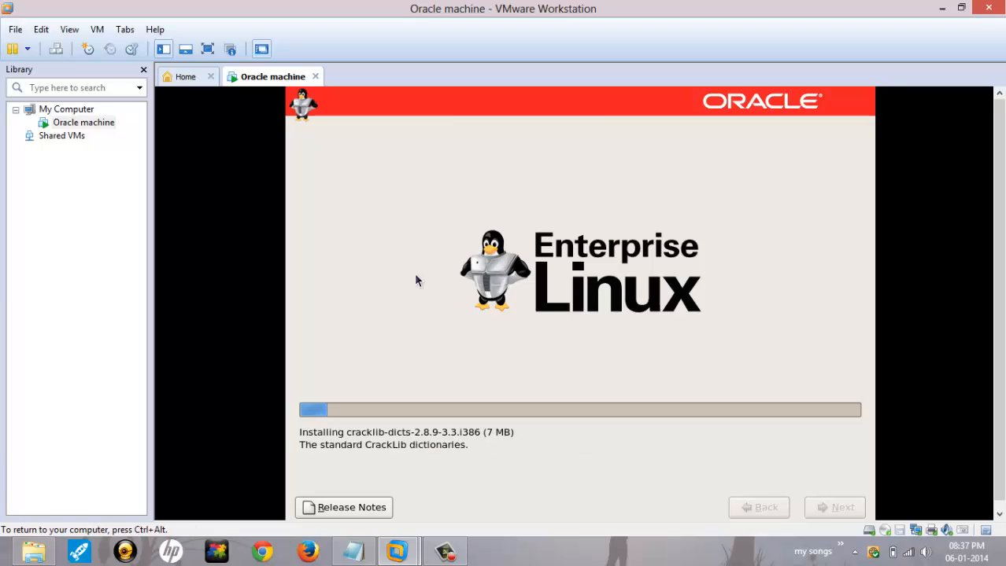
key("ctrl+alt")
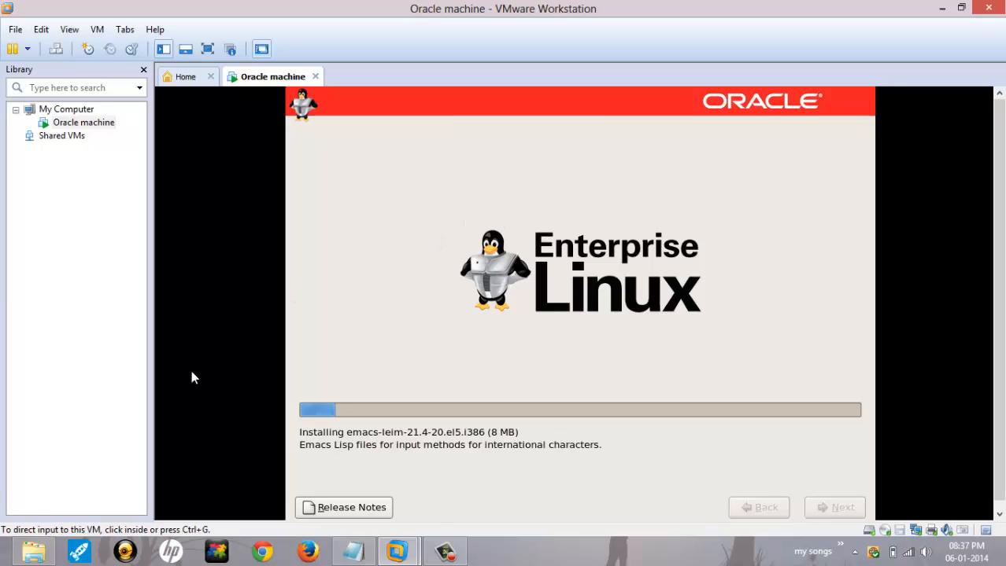
left_click(520, 564)
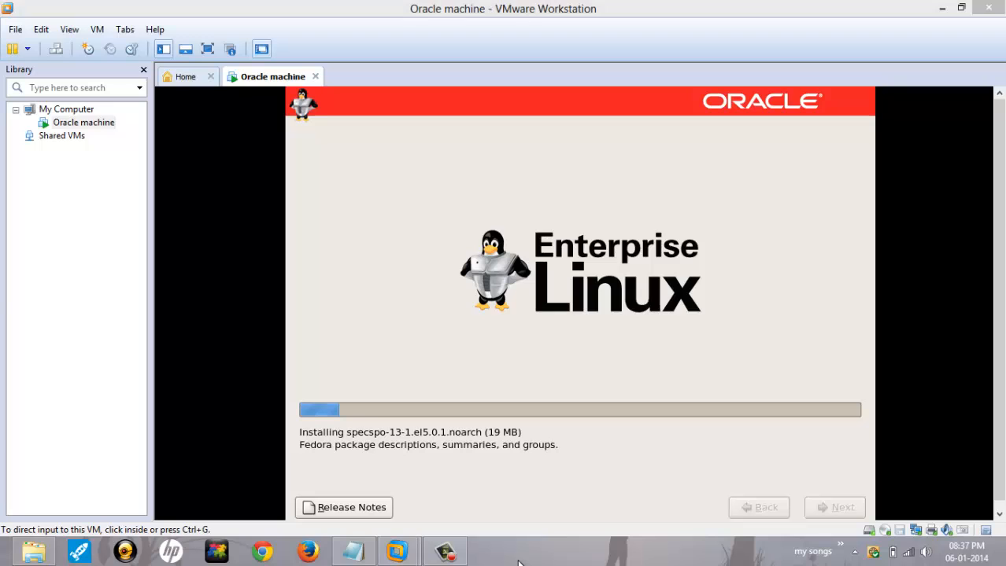
left_click(447, 551)
left_click(934, 484)
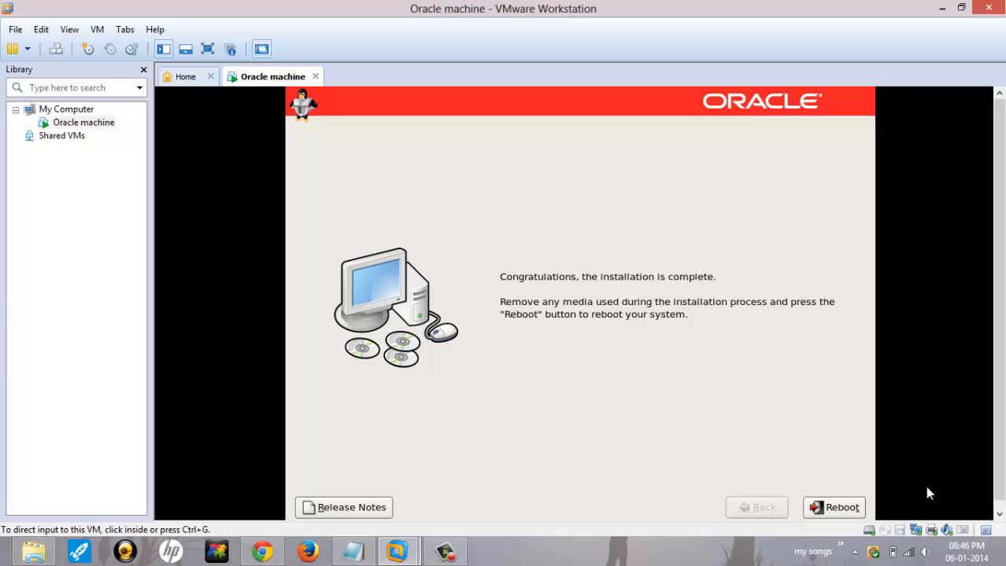
Step: Reboot the installed system and show the boot details until the Setup Agent Welcome page appears
left_click(810, 510)
left_click(825, 515)
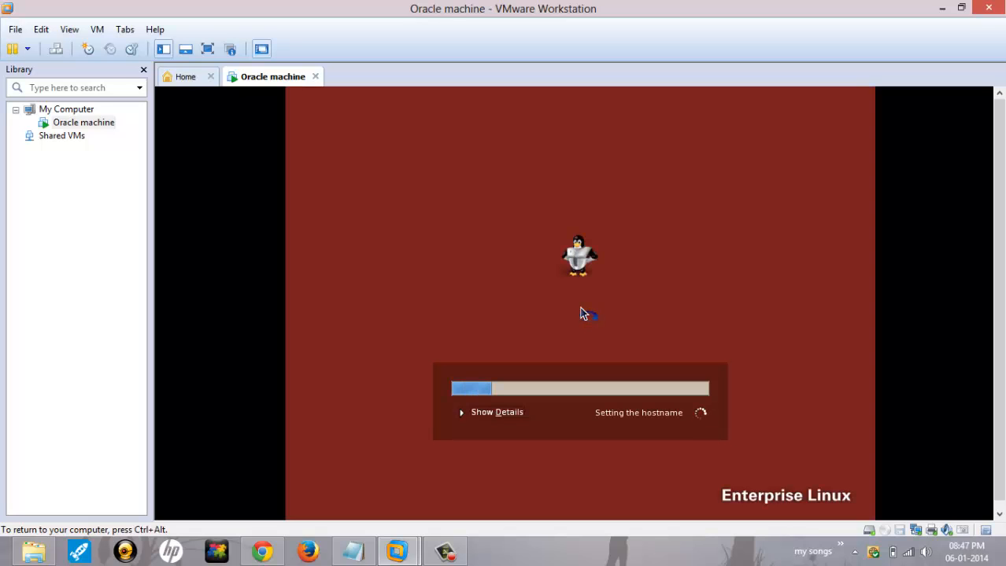
left_click(464, 417)
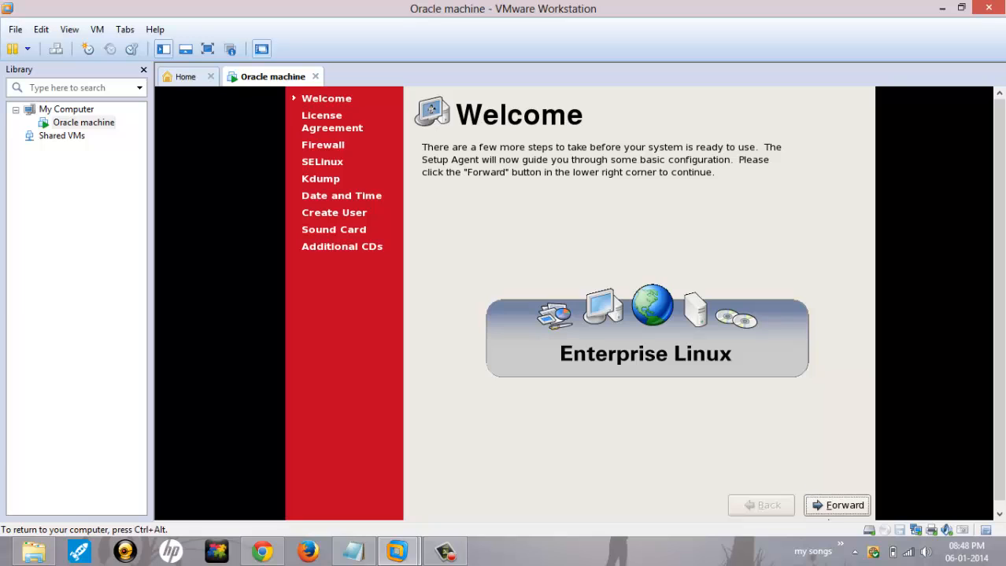
Step: Accept the licence agreement and set the firewall to Disabled, confirming the override
left_click(824, 510)
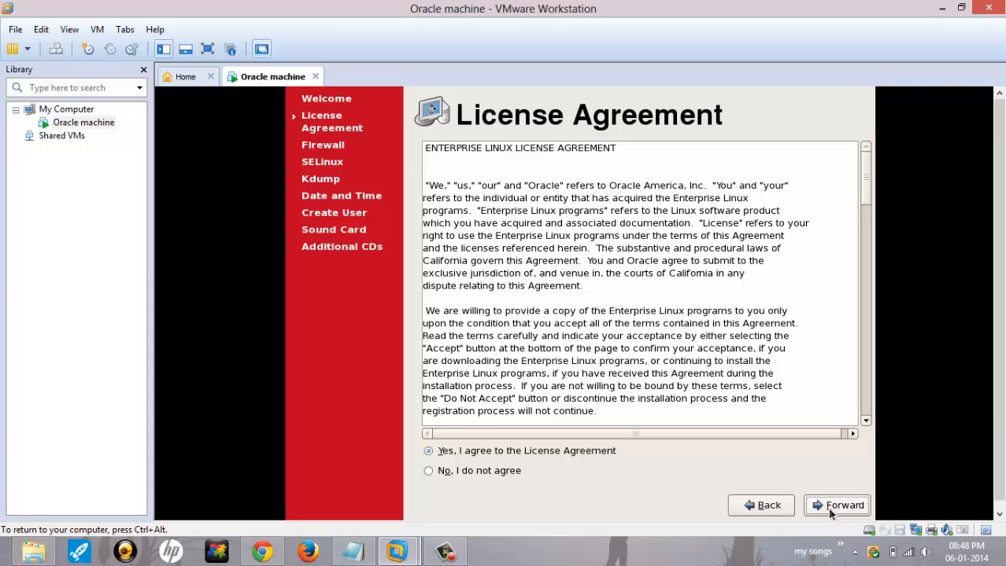
left_click(832, 511)
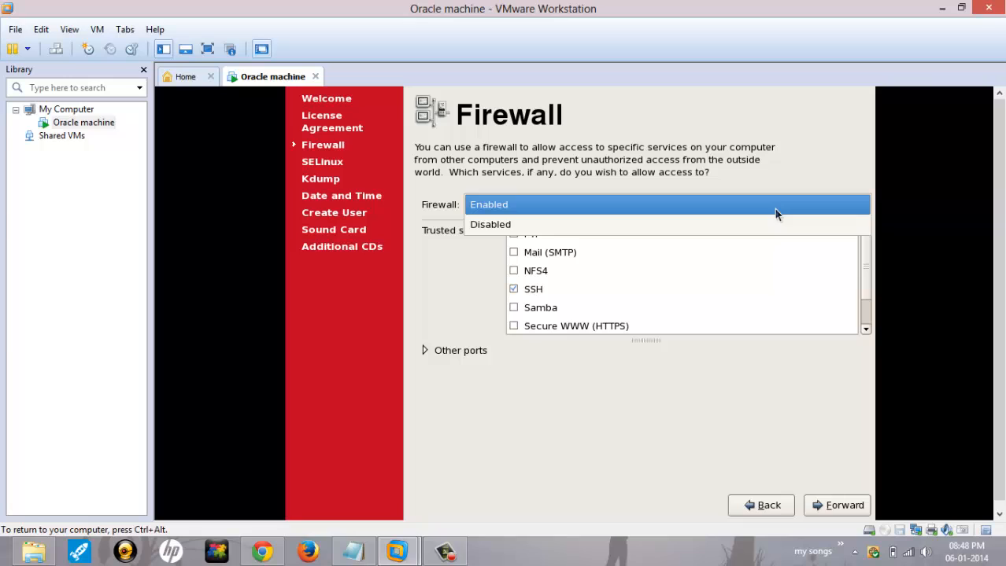
left_click(775, 224)
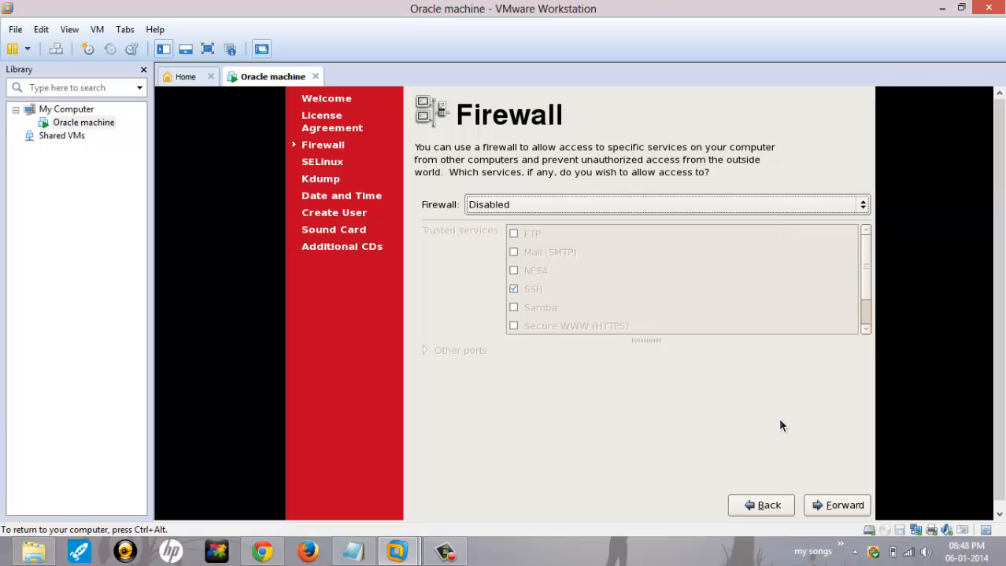
left_click(826, 505)
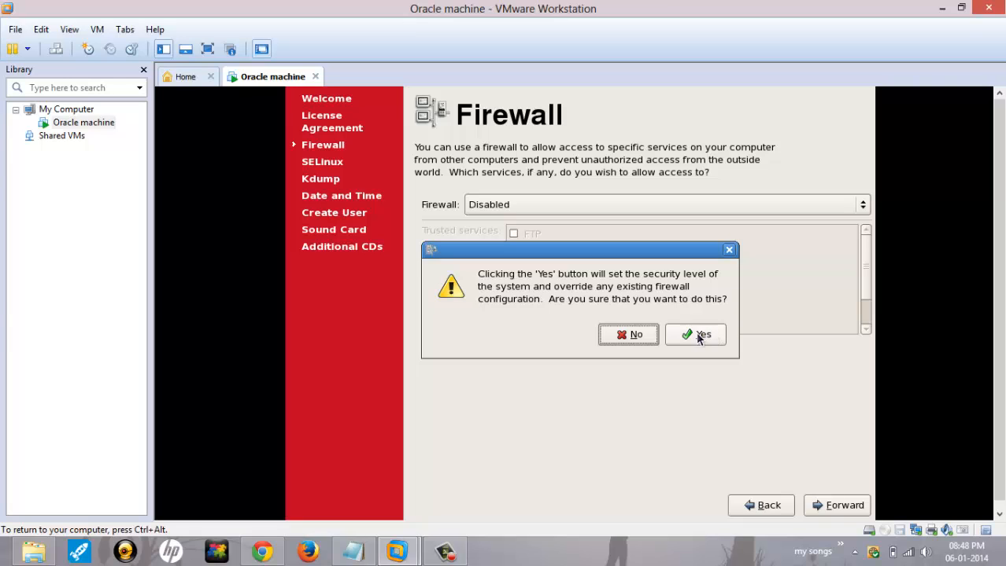
left_click(698, 336)
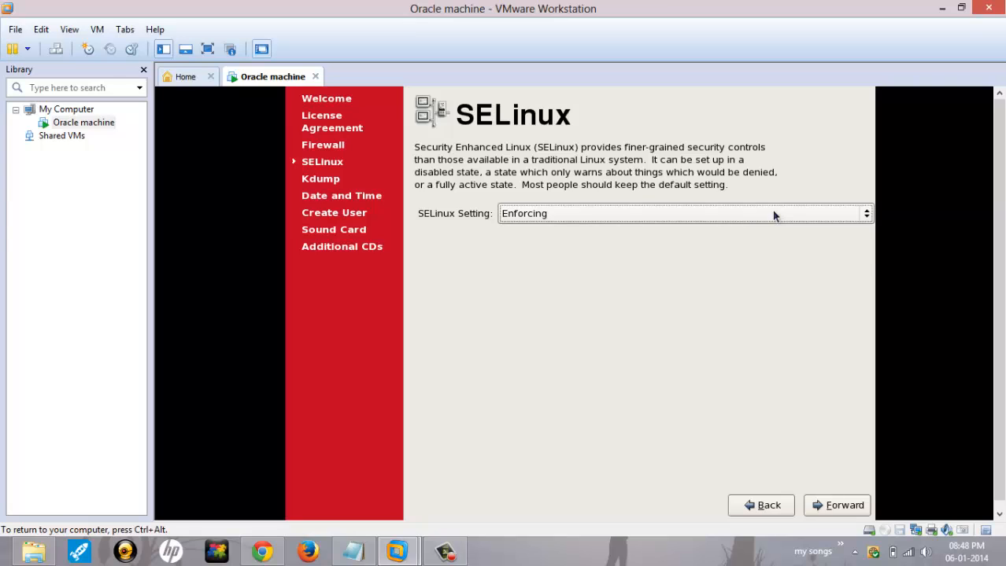
Step: Set SELinux to Disabled, confirm the change, and leave kdump off
left_click(773, 215)
left_click(767, 266)
left_click(832, 504)
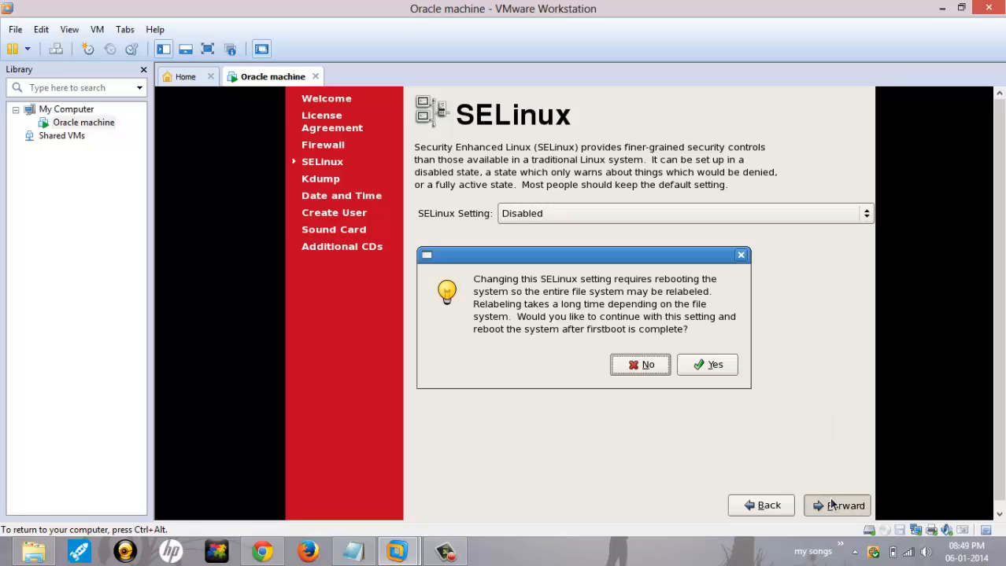
left_click(714, 374)
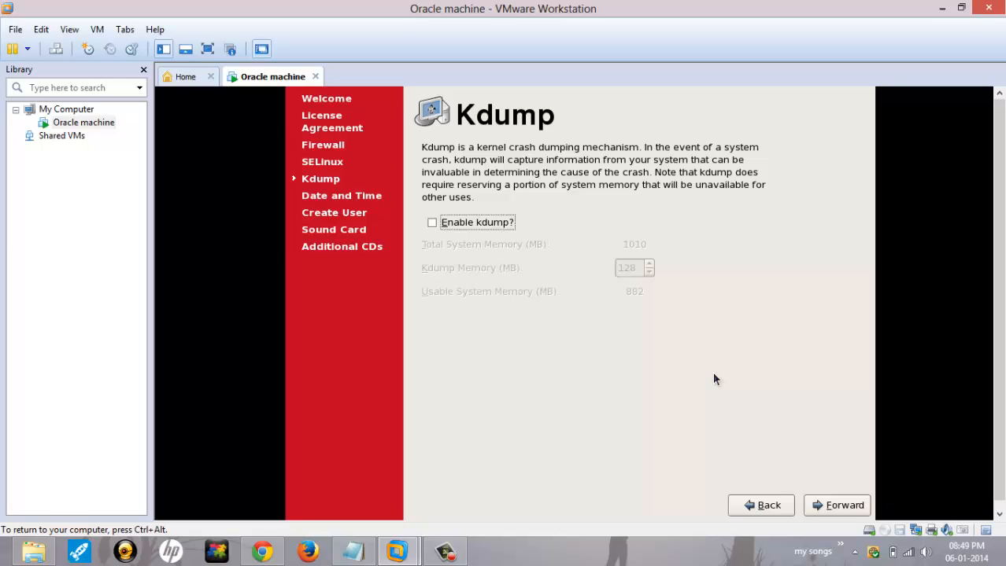
left_click(835, 510)
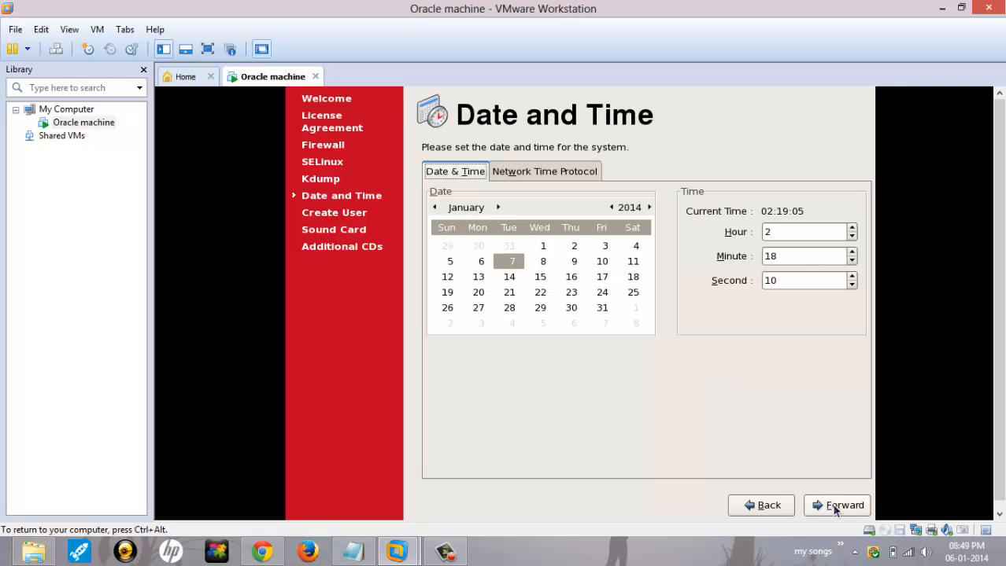
Step: Set the date to the 6th and the time to 20:49, then move on to Create User
double_click(811, 234)
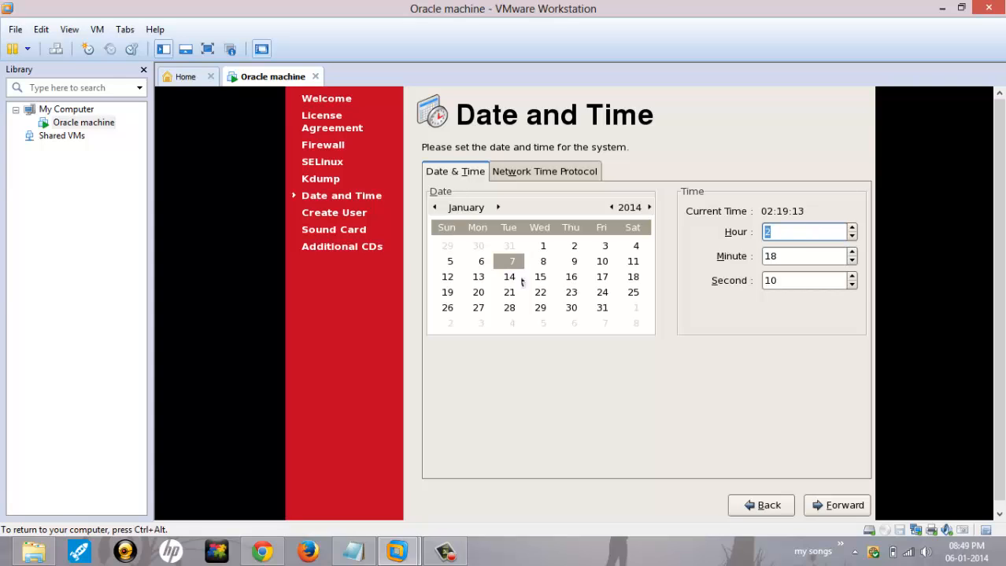
left_click(479, 262)
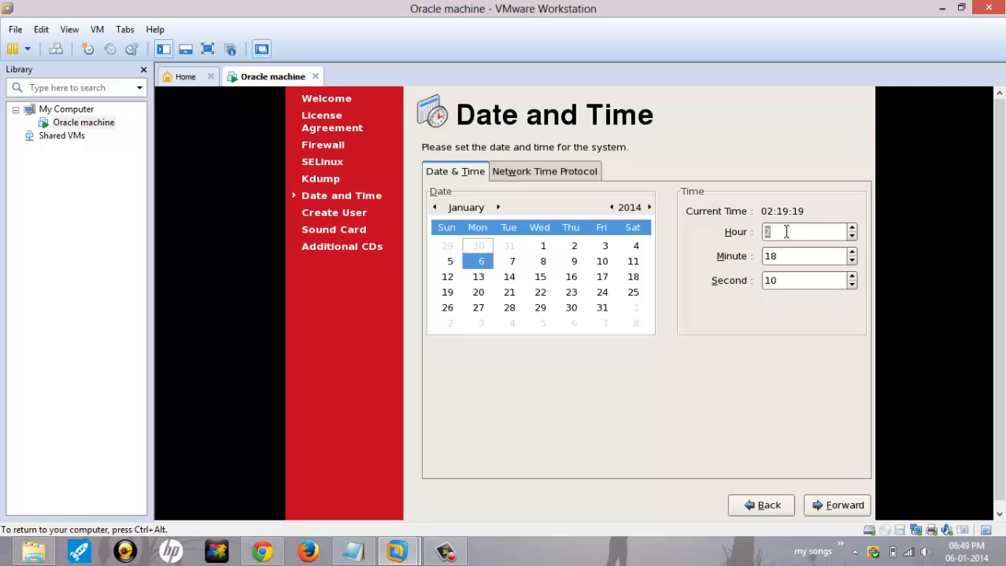
key("Tab")
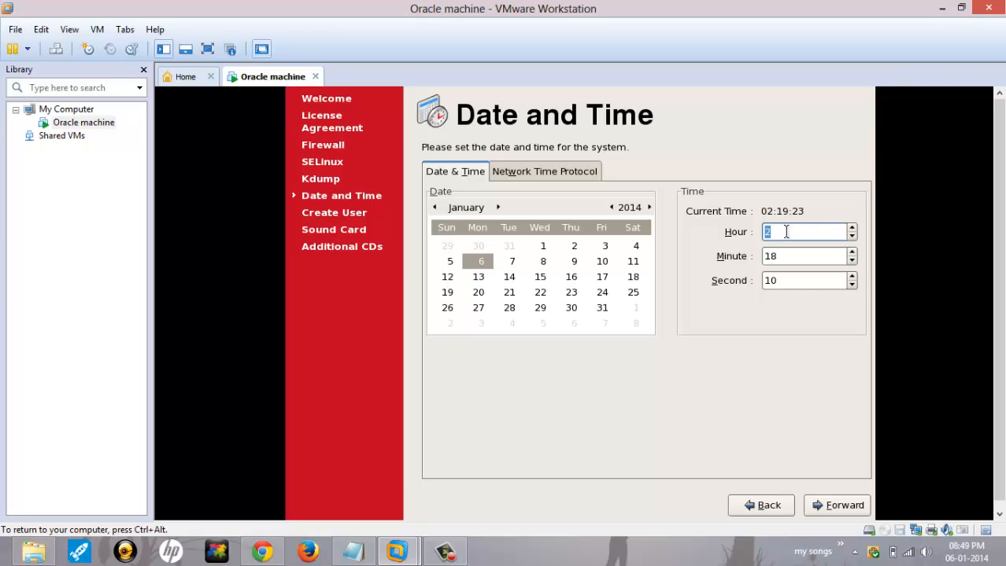
type("1")
key("BackSpace")
type("20")
key("Tab")
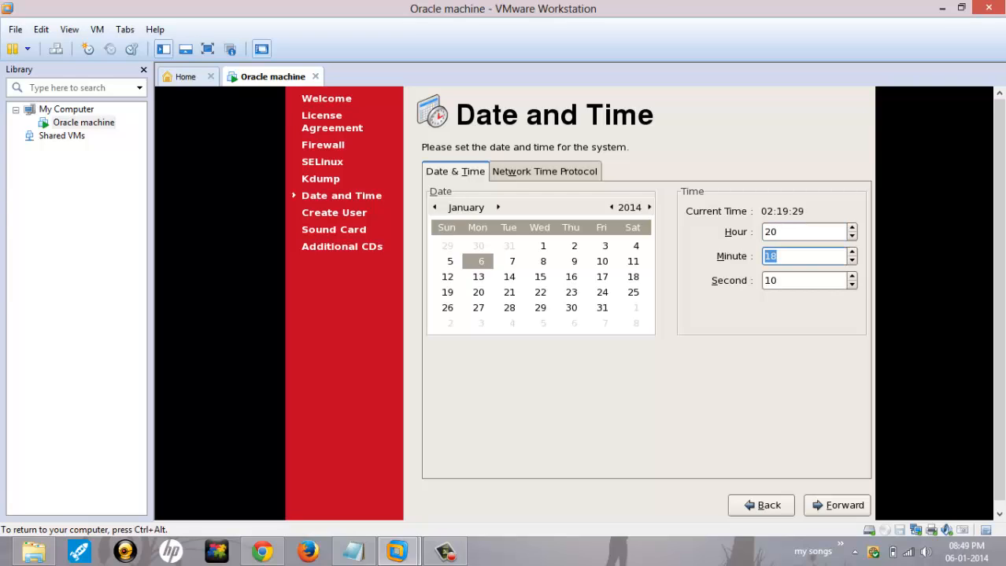
type("49")
key("Tab")
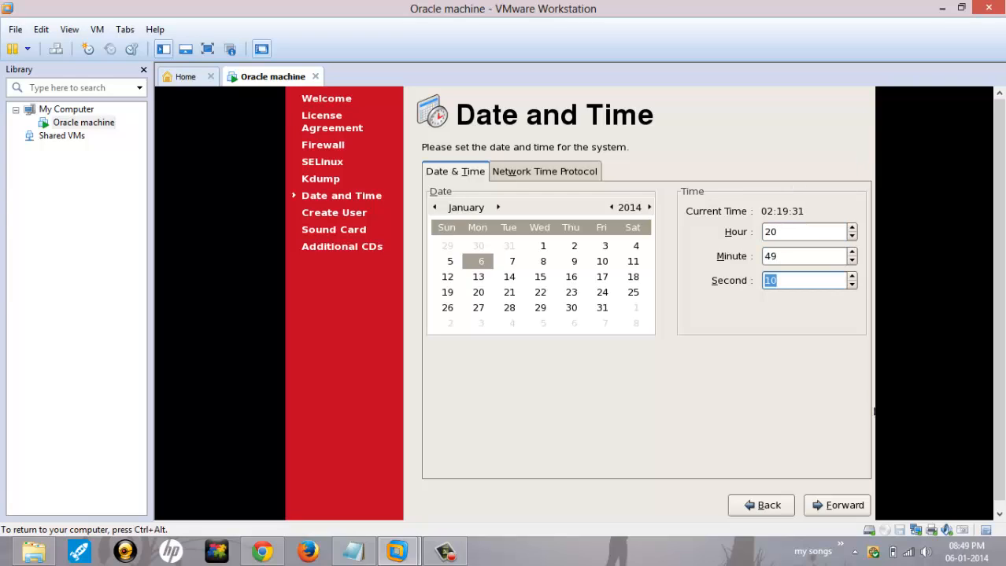
left_click(837, 512)
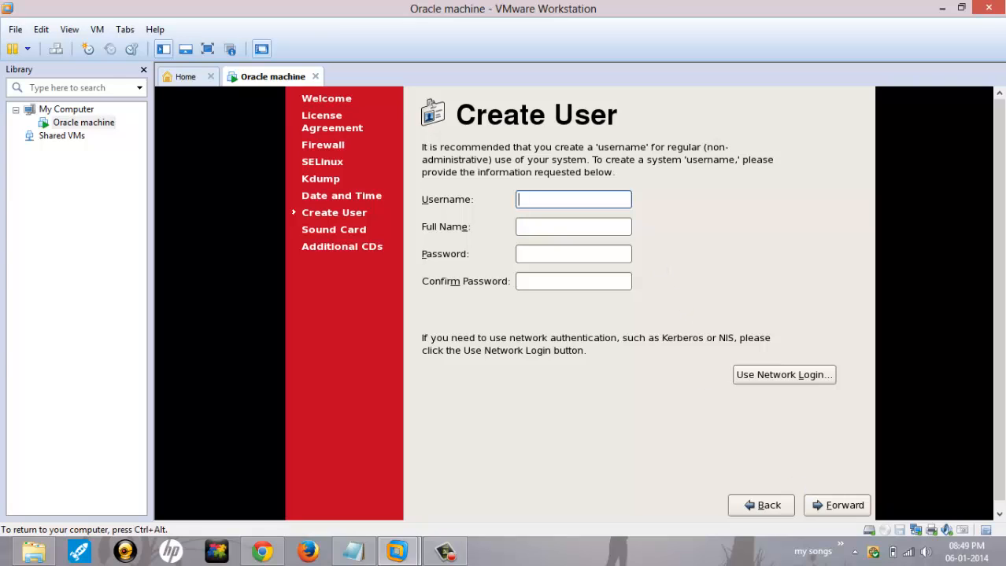
Step: Skip the personal user account, pass the sound card check, finish setup and accept the reboot
left_click(832, 508)
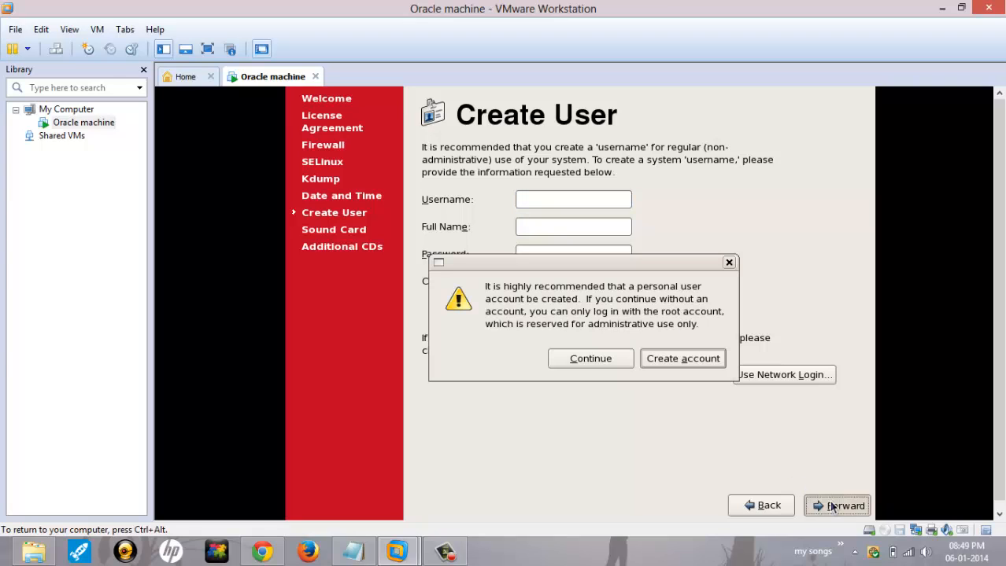
left_click(612, 367)
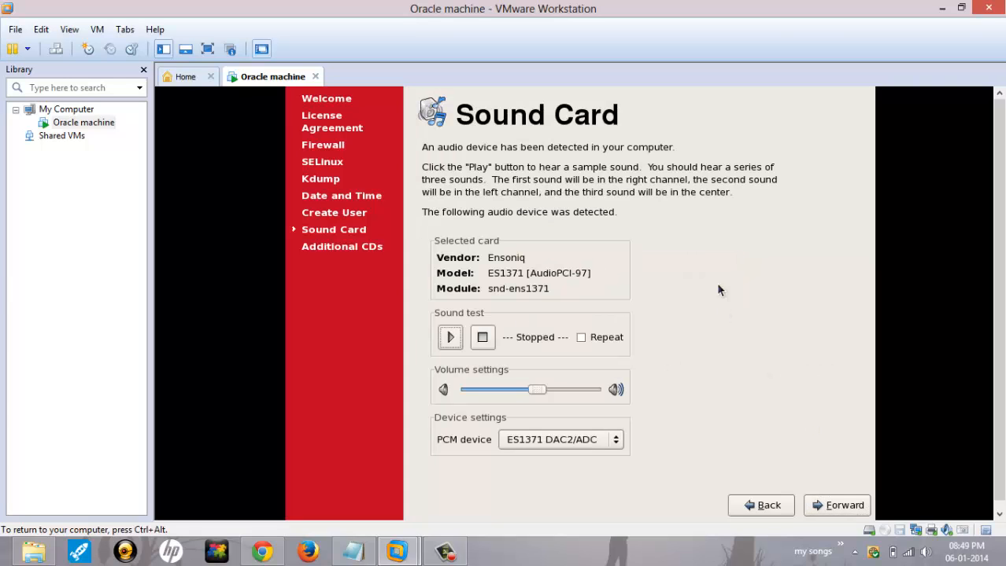
left_click(836, 506)
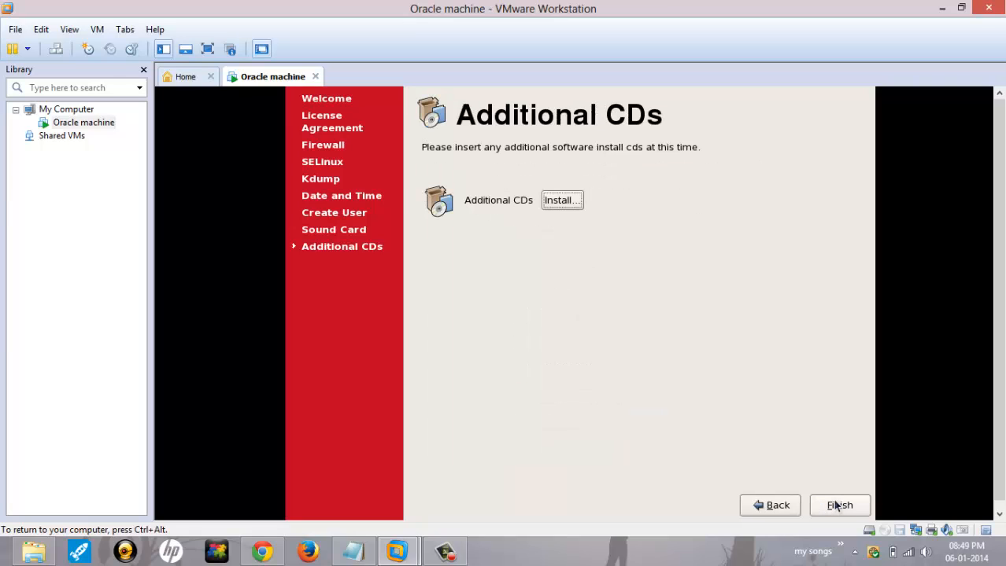
left_click(837, 506)
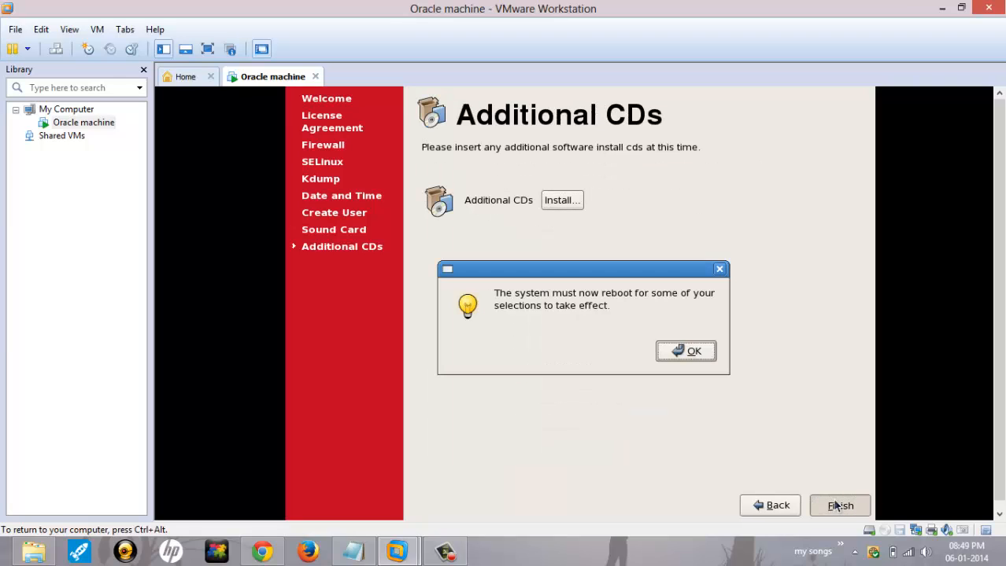
left_click(685, 360)
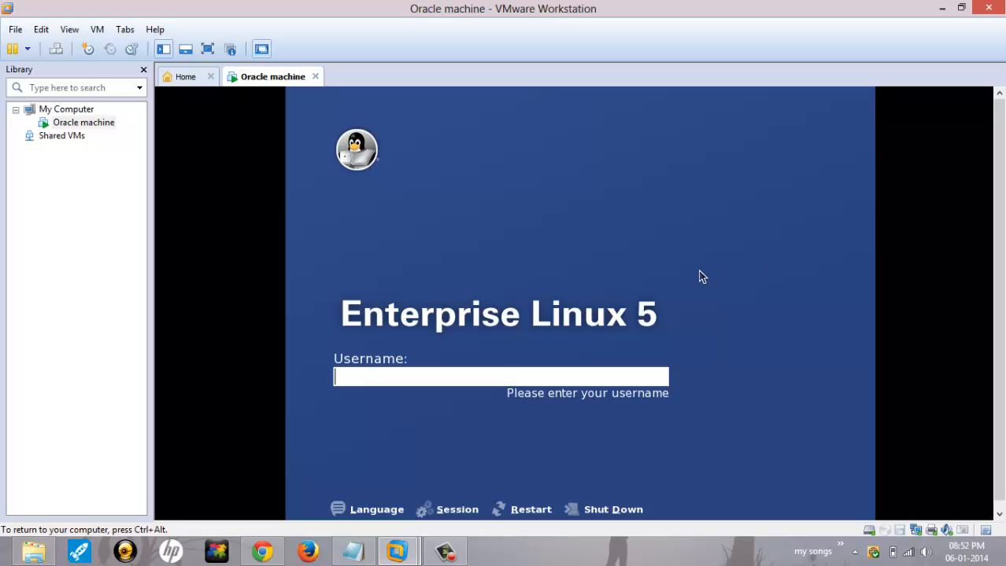
Step: Log in with username root and the root password
type("root")
key("Return")
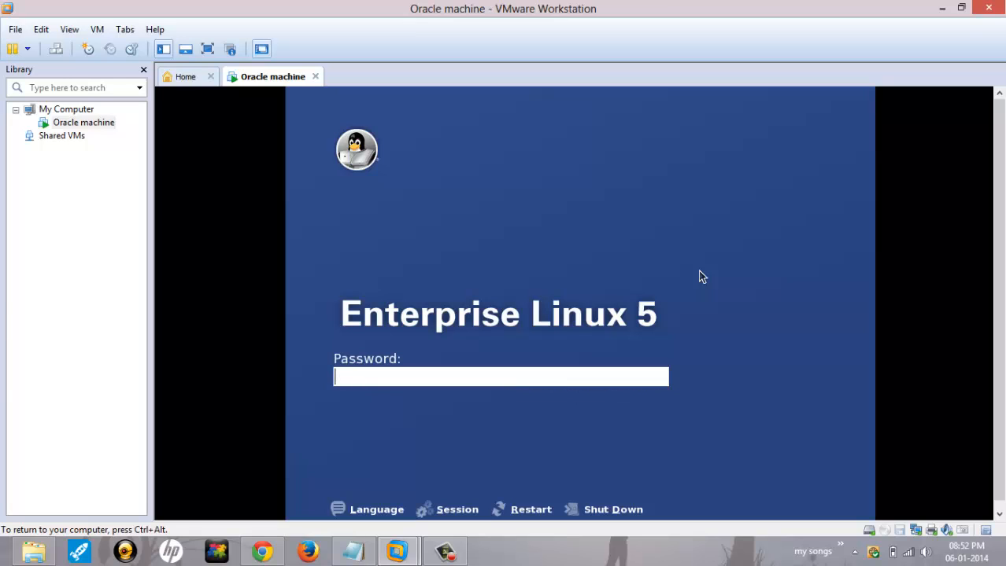
type("oracle1")
key("Return")
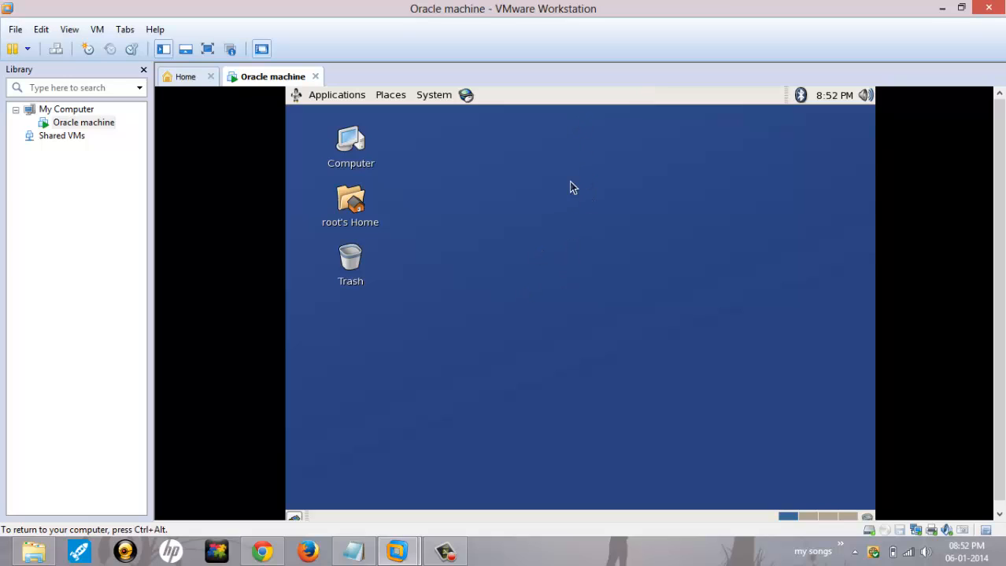
Step: Choose Install VMware Tools from the VM menu to mount the Tools disc in the guest
key("ctrl+alt")
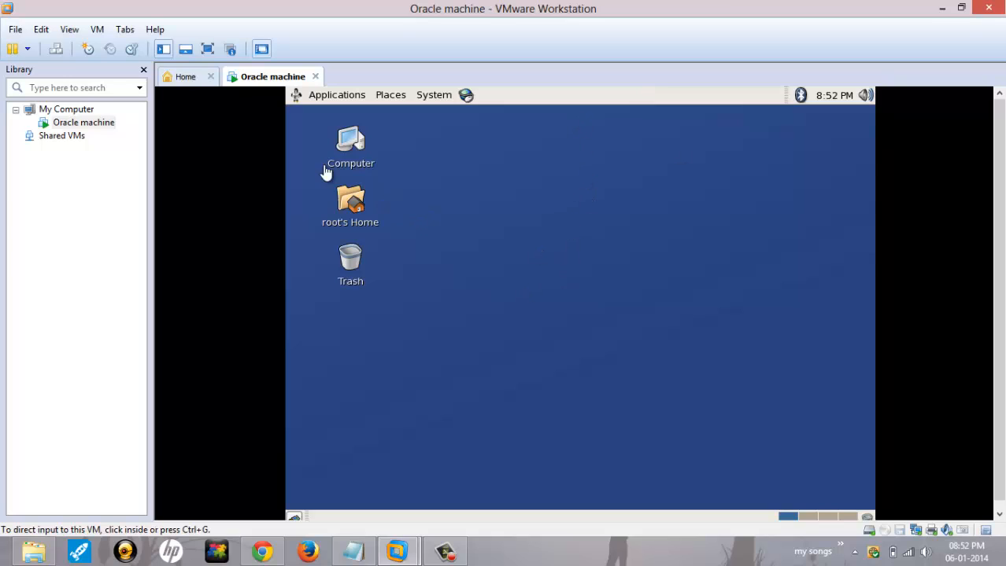
left_click(98, 30)
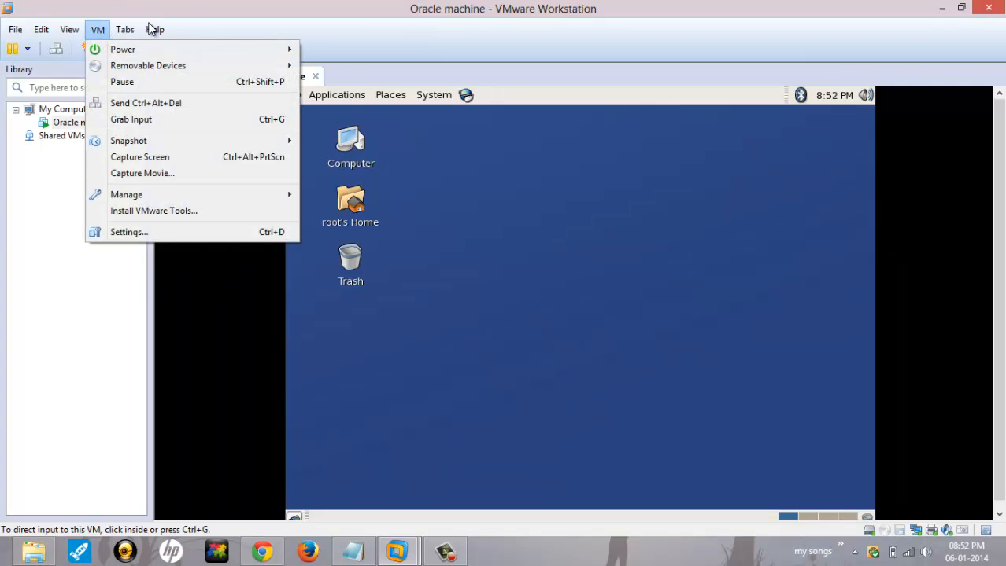
left_click(462, 162)
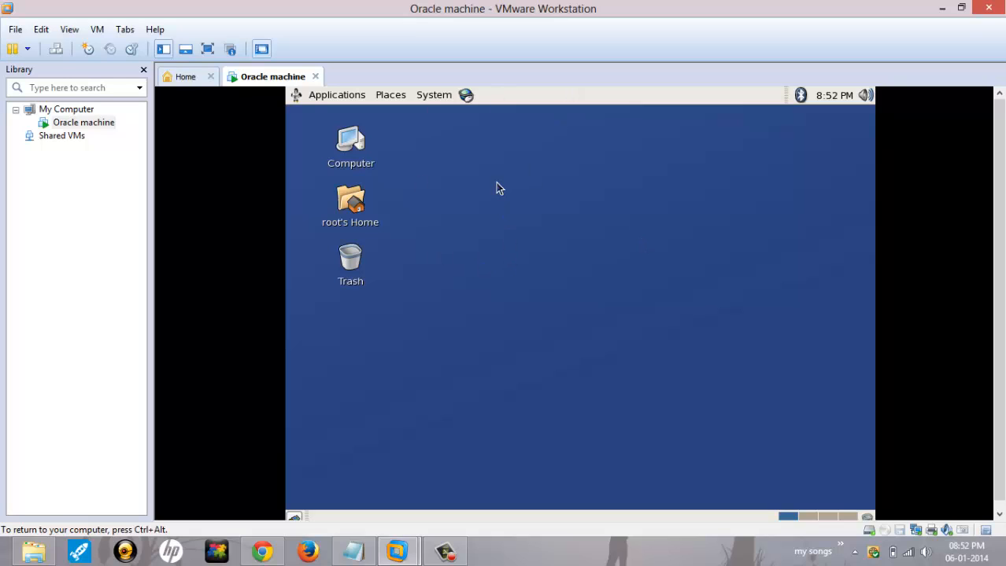
key("ctrl+alt")
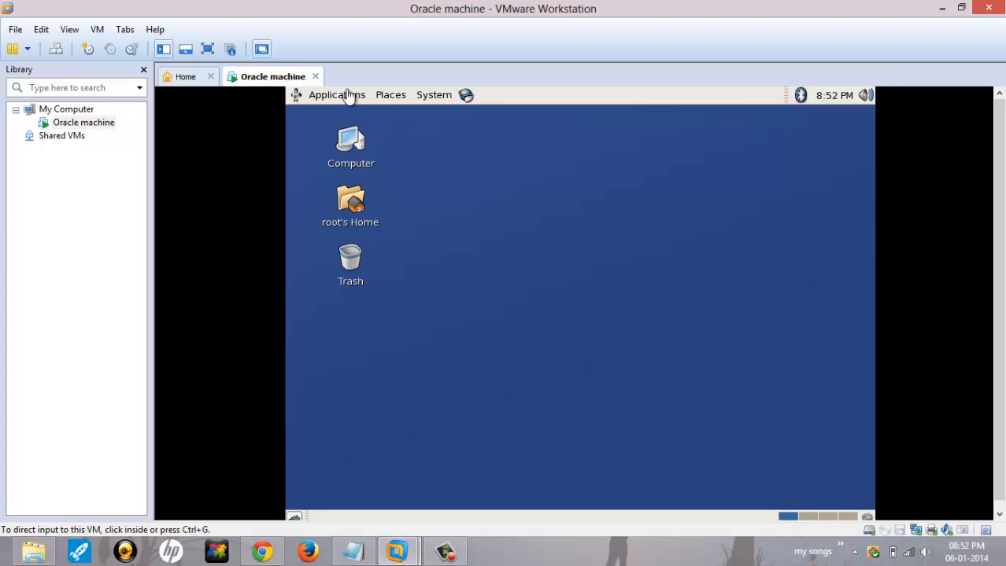
left_click(98, 30)
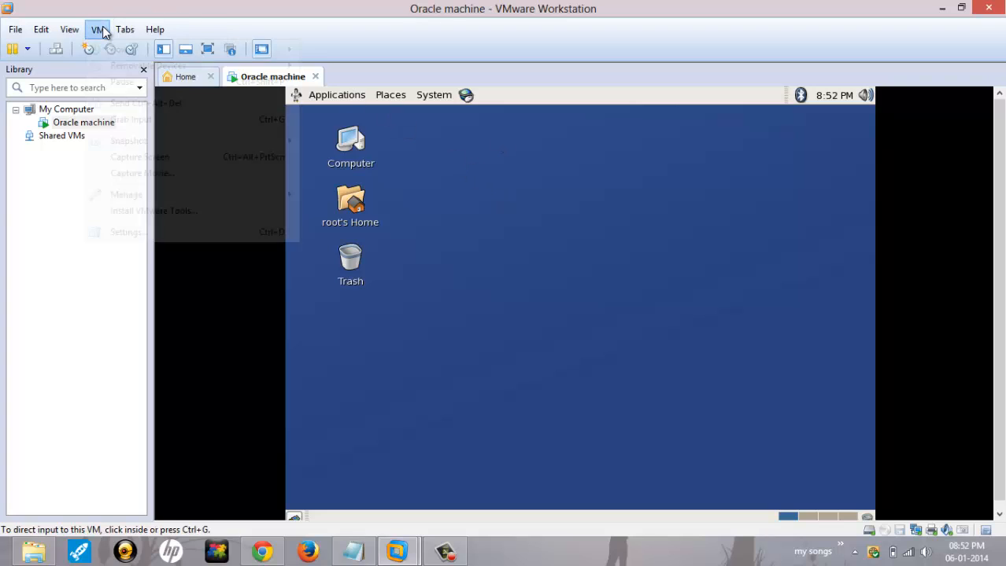
mouse_move(145, 198)
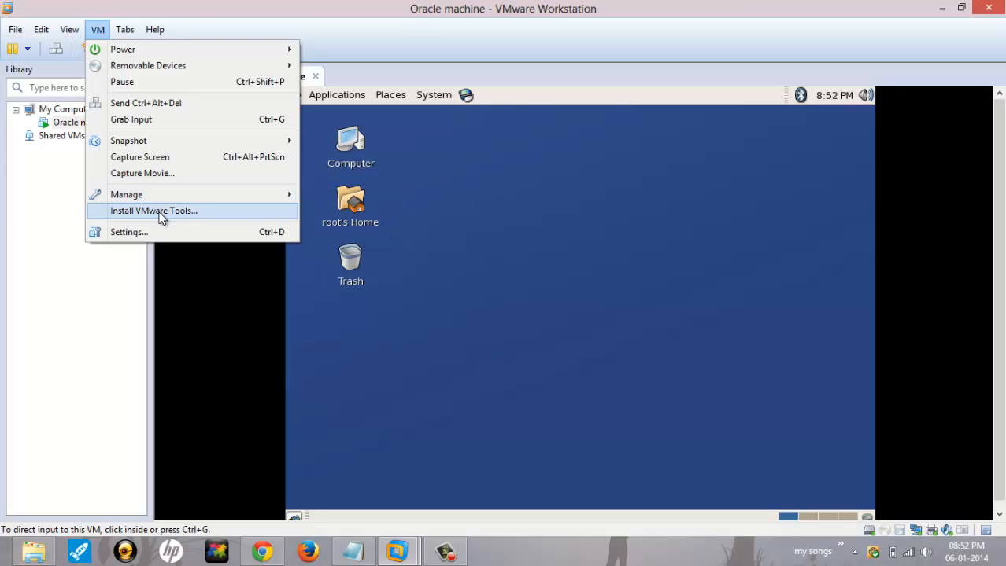
left_click(158, 217)
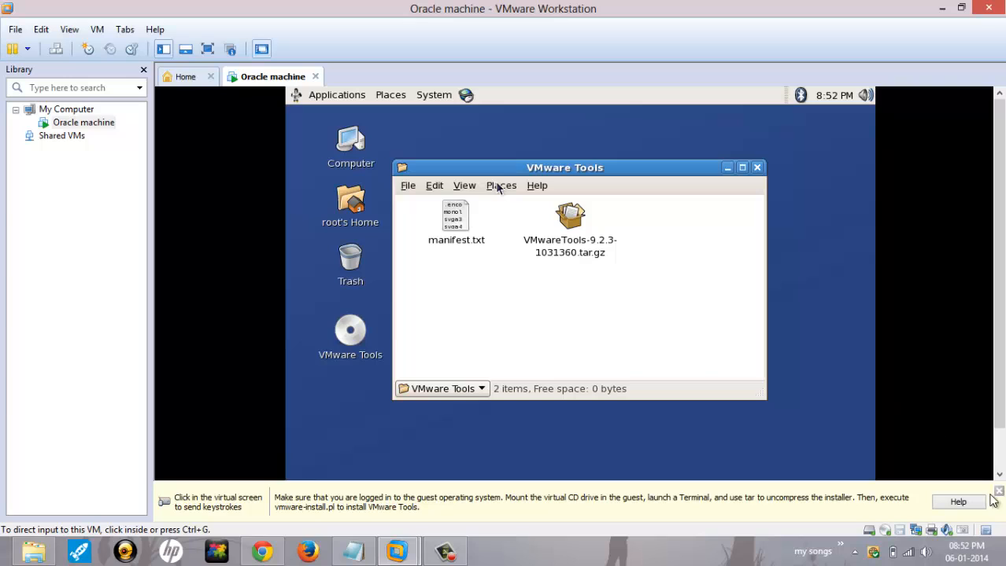
Step: Drag VMwareTools-9.2.3-1031360.tar.gz onto the guest desktop and close the disc window
left_click(681, 310)
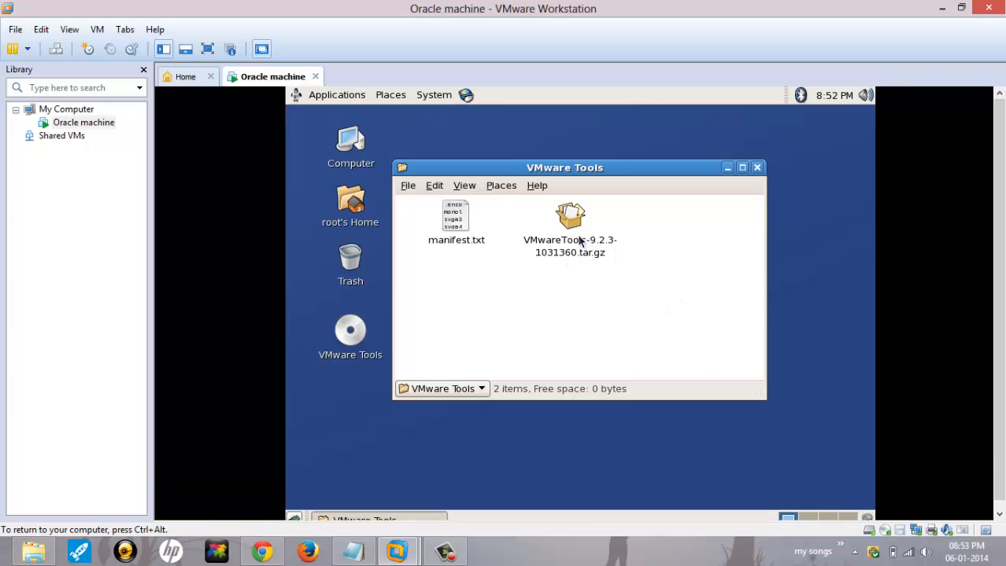
left_click_drag(579, 241, 362, 449)
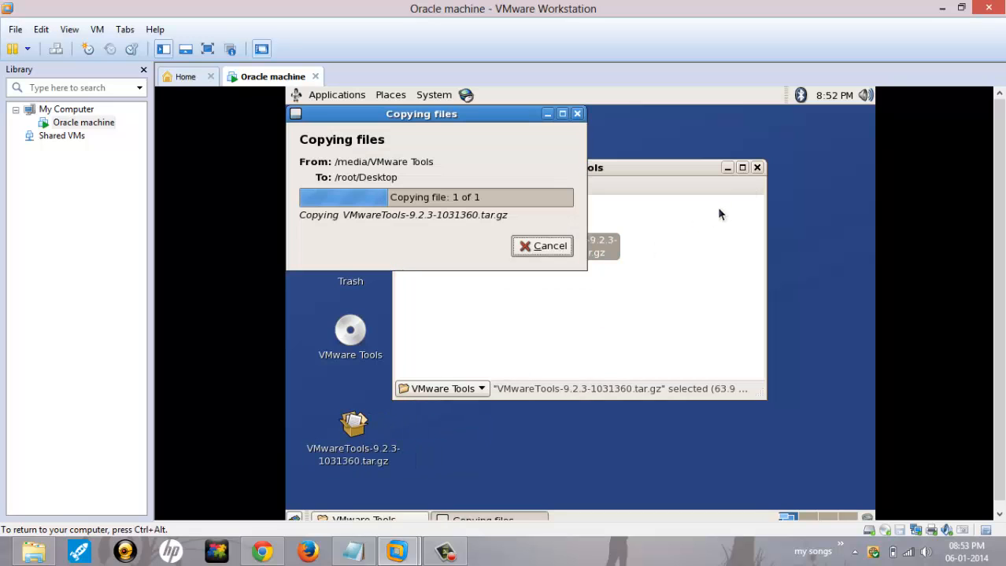
left_click(760, 167)
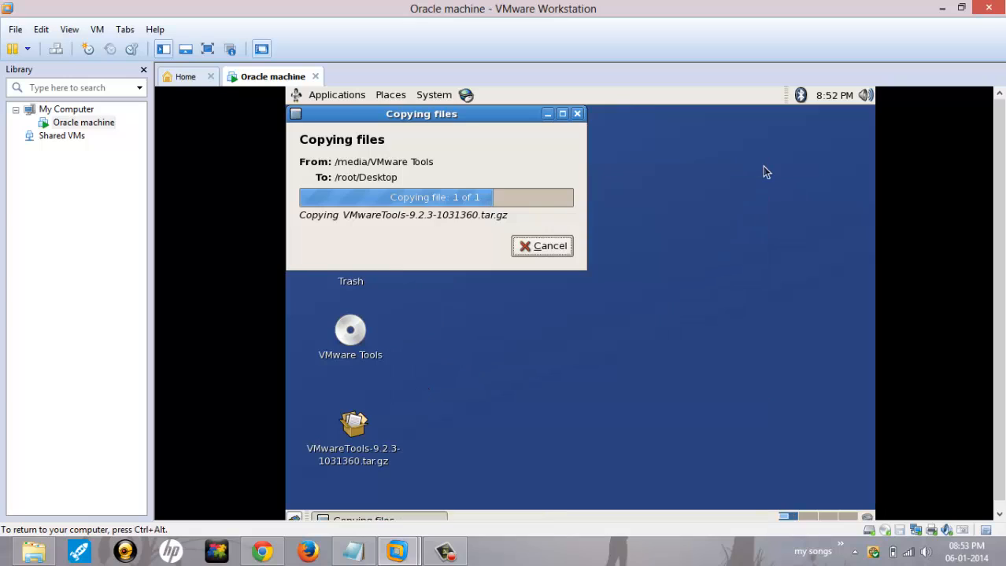
left_click(541, 216)
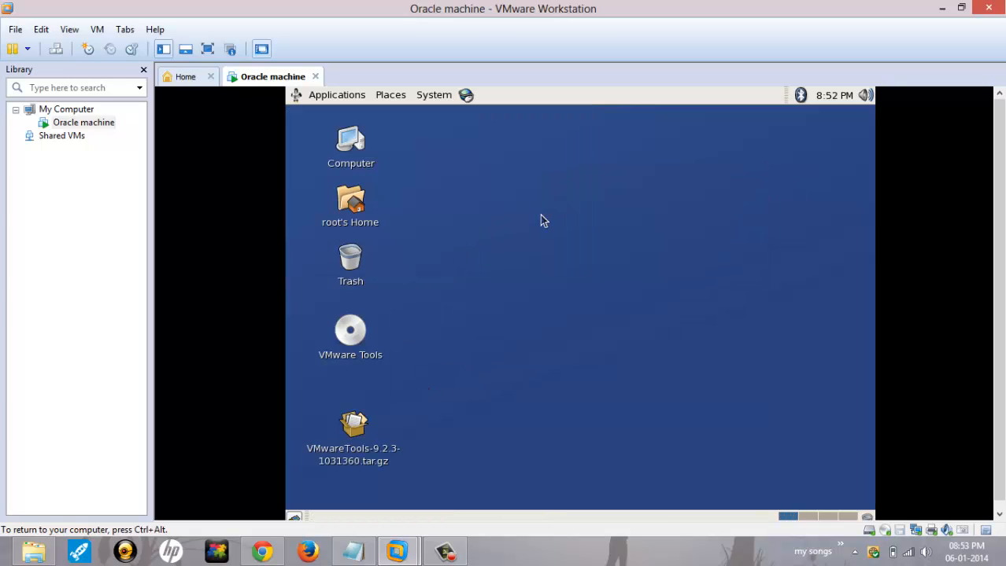
Step: Open a terminal from the desktop's right-click menu and run ls in the home folder
right_click(464, 183)
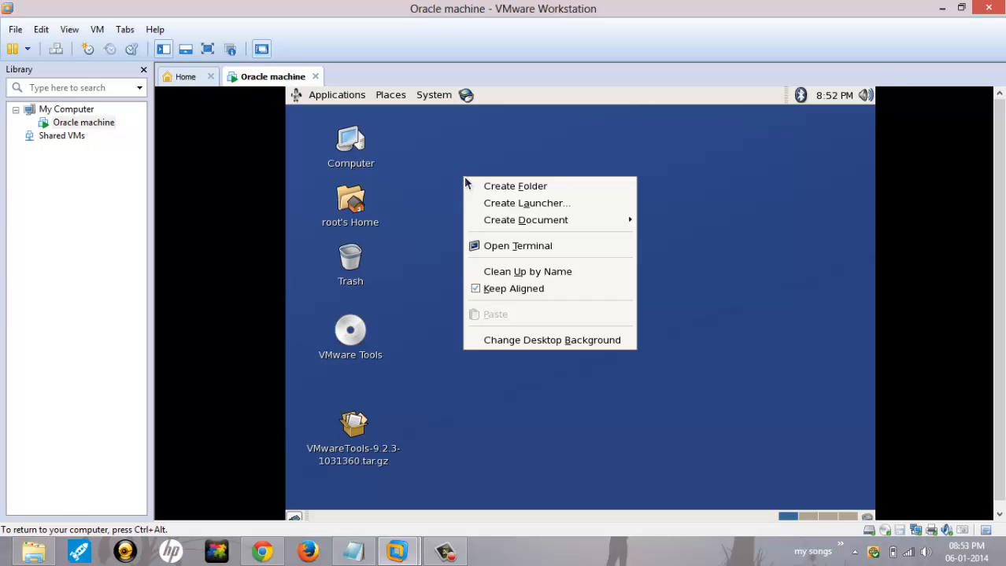
left_click(538, 251)
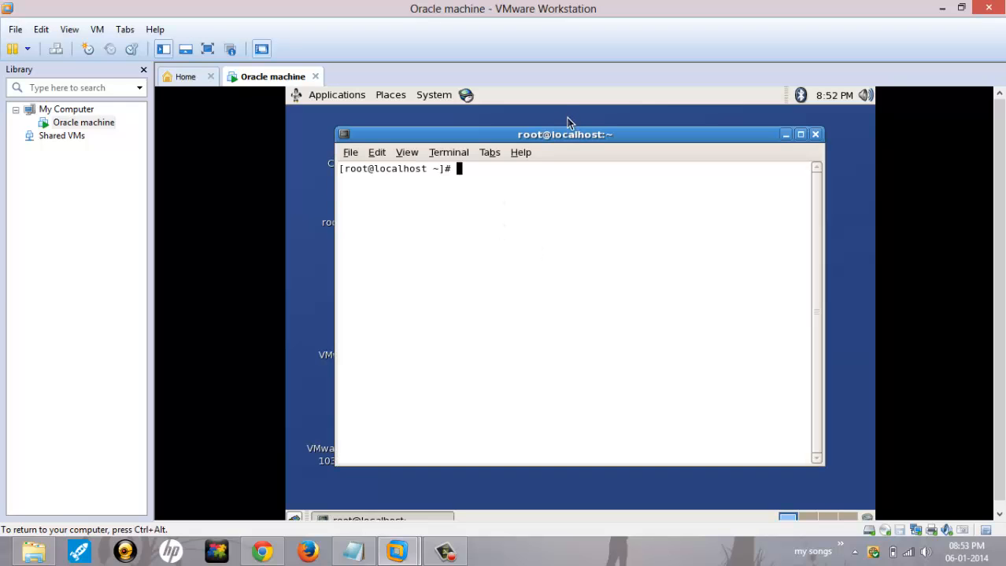
left_click_drag(567, 134, 618, 122)
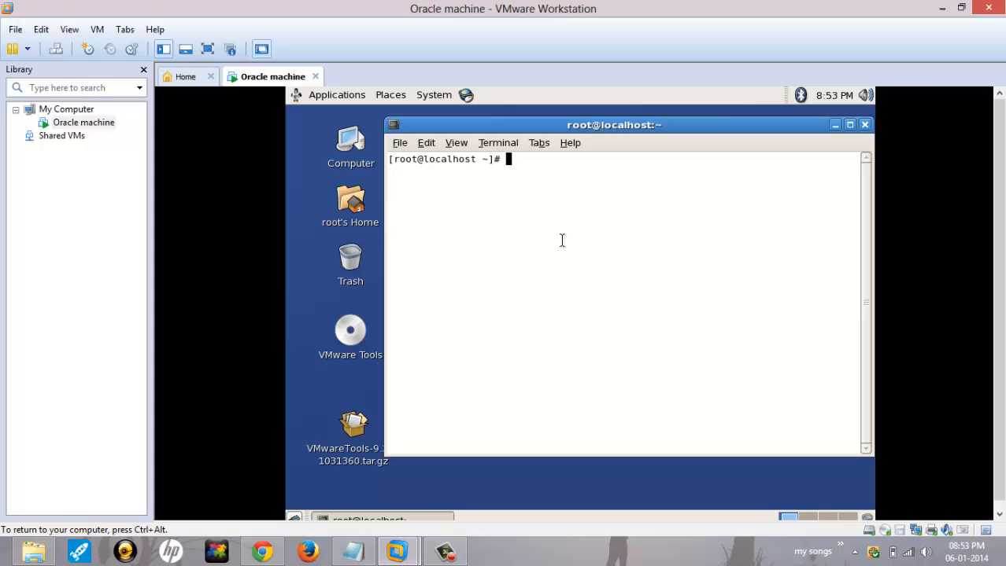
type("ls")
key("Return")
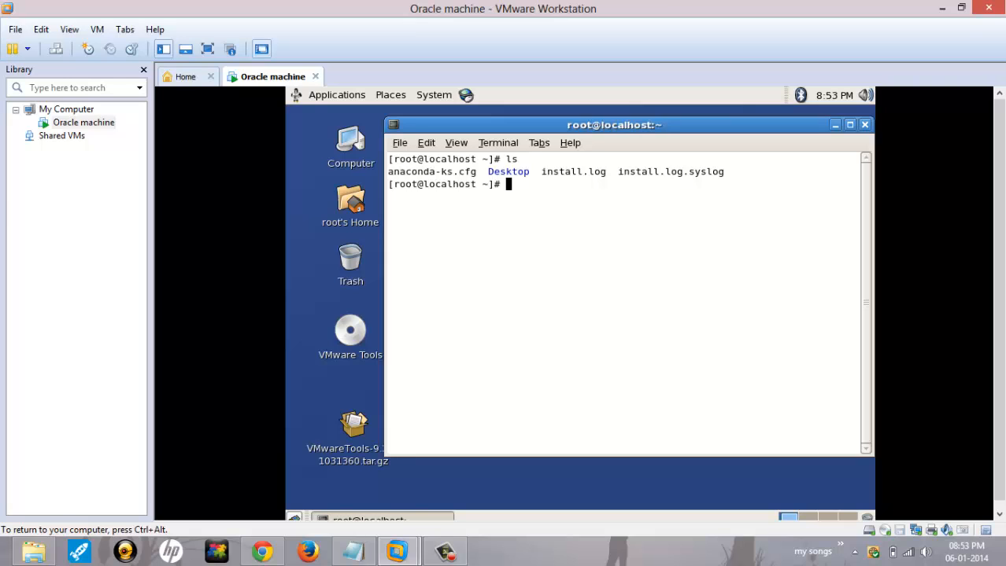
Step: Change into the Desktop directory using cd with tab completion
double_click(521, 179)
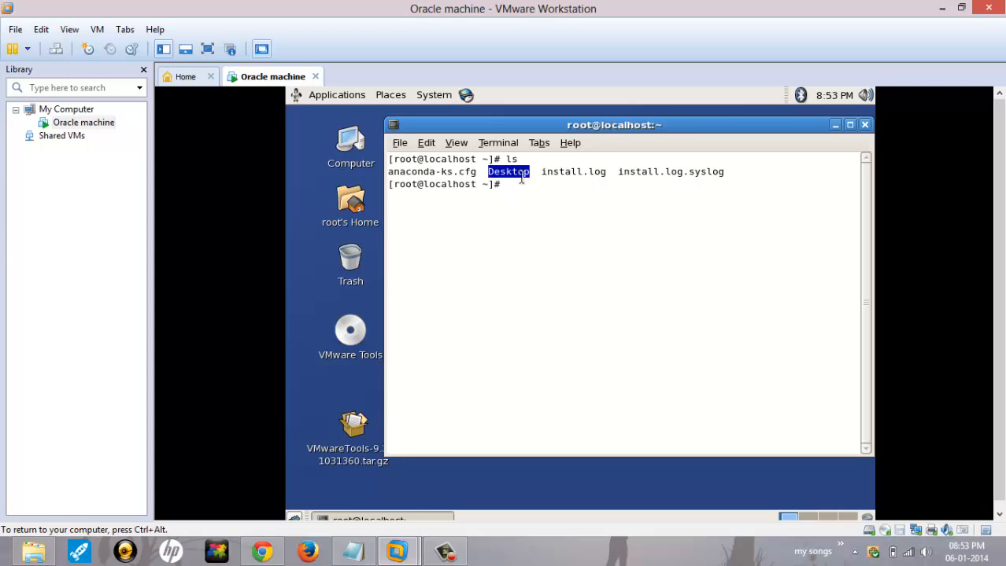
left_click(478, 391)
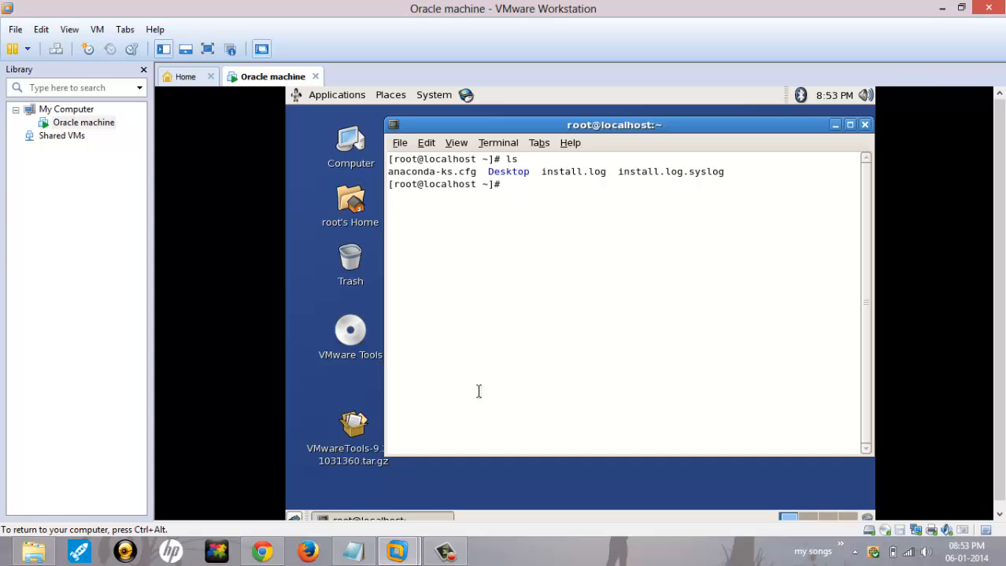
type("cd D")
key("Tab")
Step: In the Desktop directory, list the files and extract VMwareTools-9.2.3-1031360.tar.gz with tar -xzvf
key("Return")
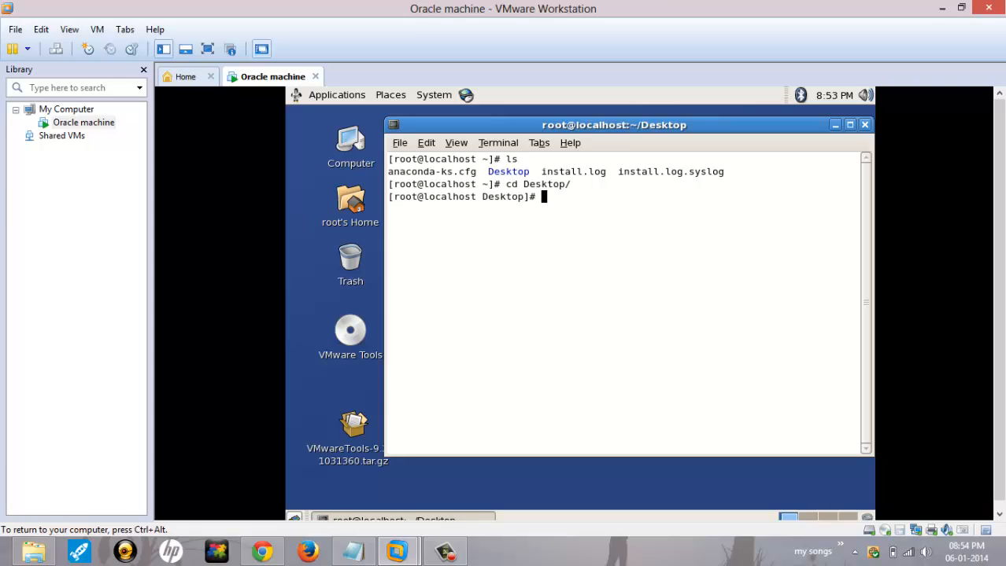
type("ls")
key("Return")
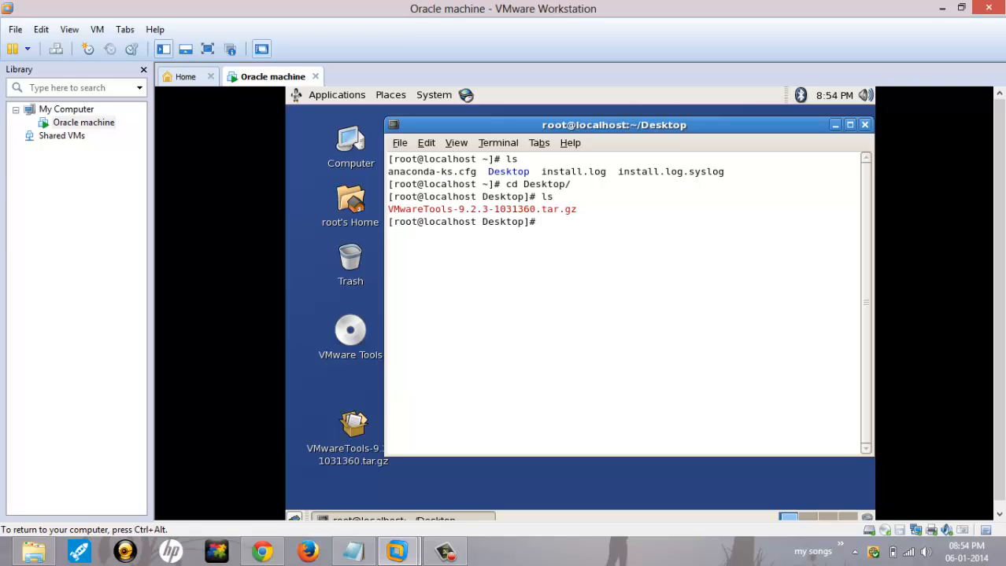
type("tar -xzvf V")
key("Tab")
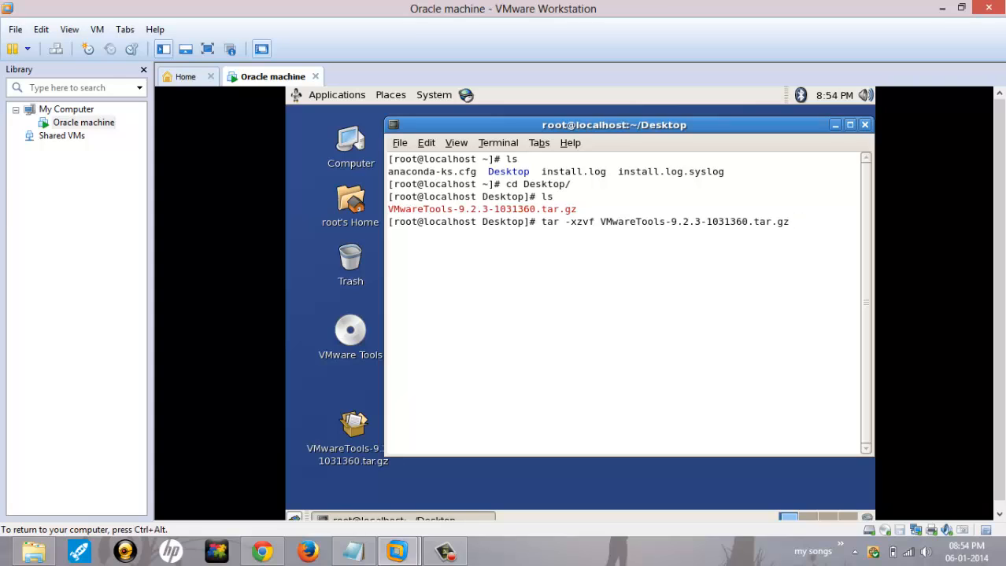
key("Return")
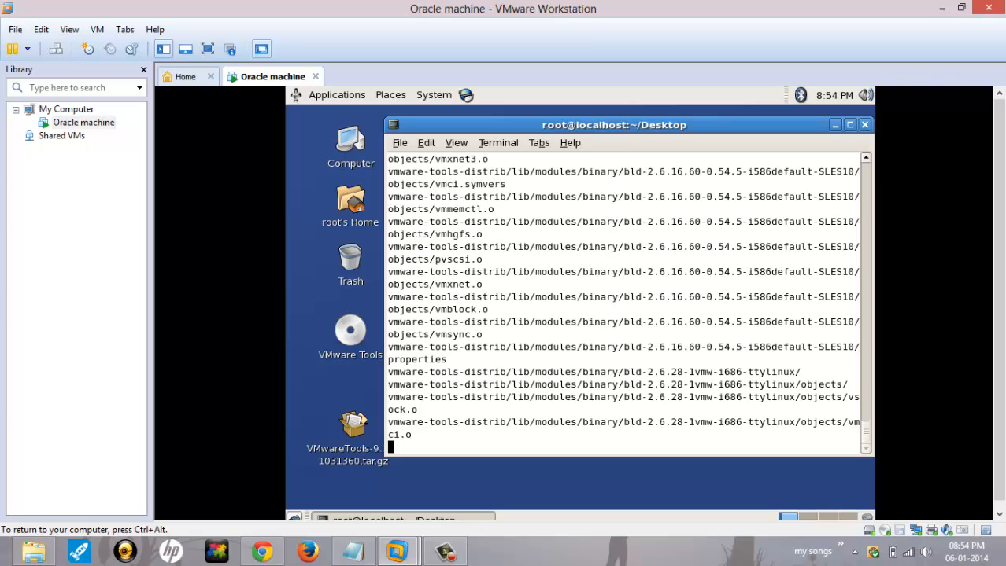
Step: Move the terminal window aside to reveal the new vmware-tools-distrib folder on the desktop
right_click(479, 392)
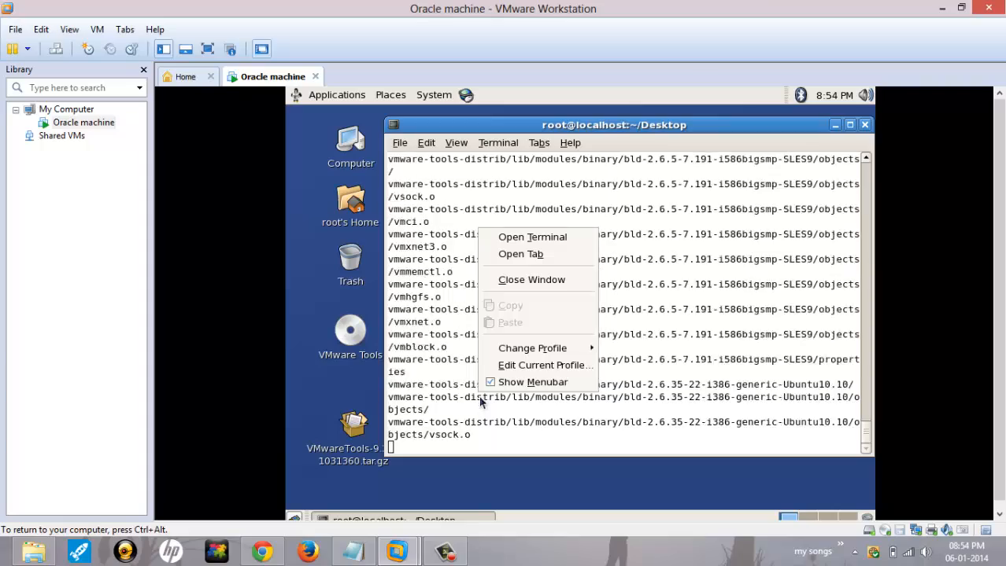
left_click(479, 391)
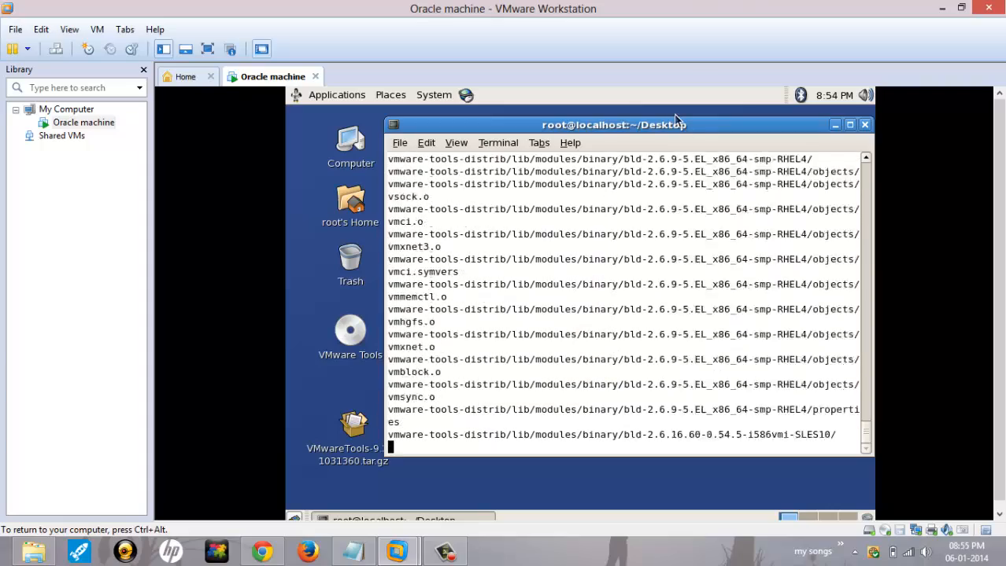
left_click_drag(678, 124, 598, 118)
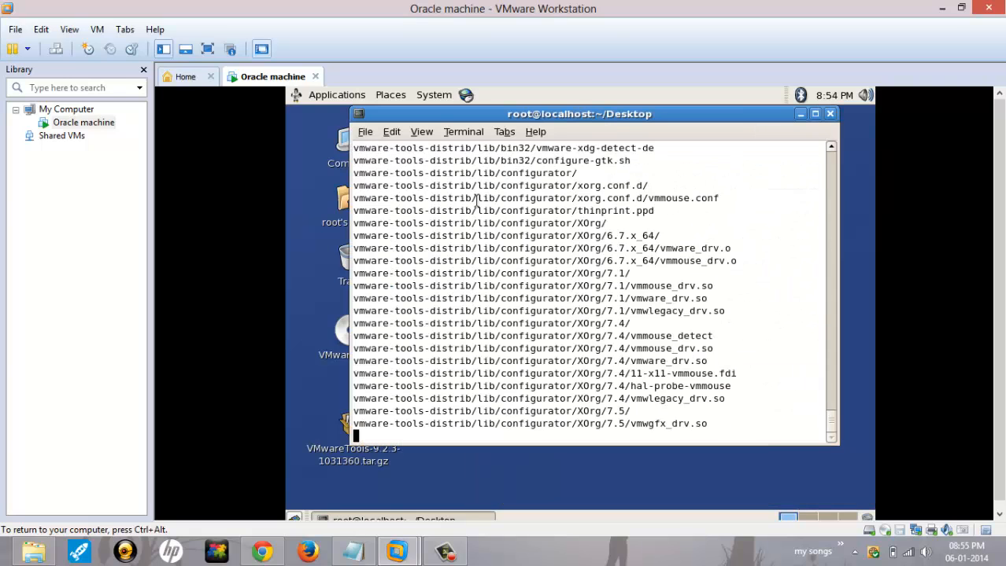
left_click_drag(572, 111, 578, 173)
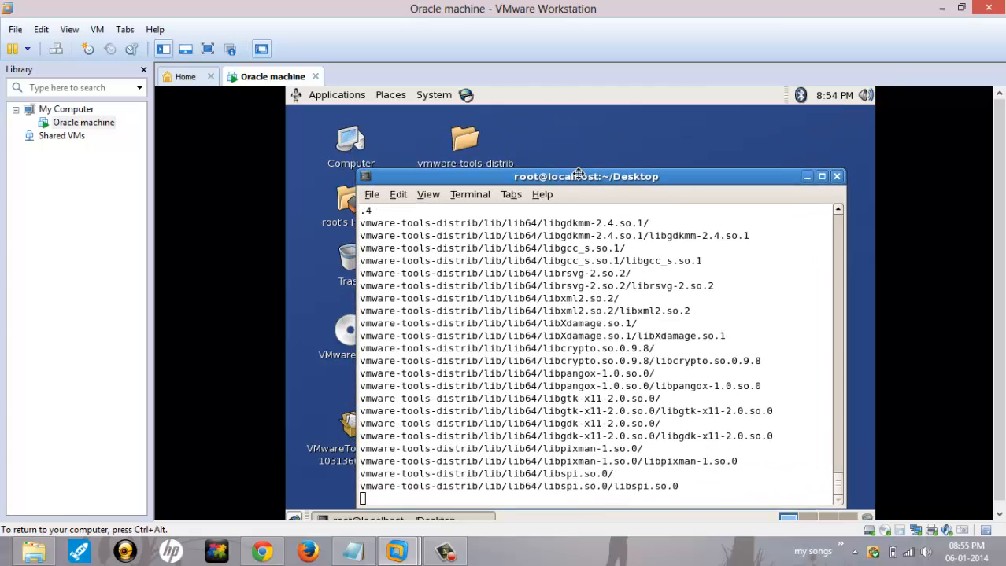
left_click(459, 147)
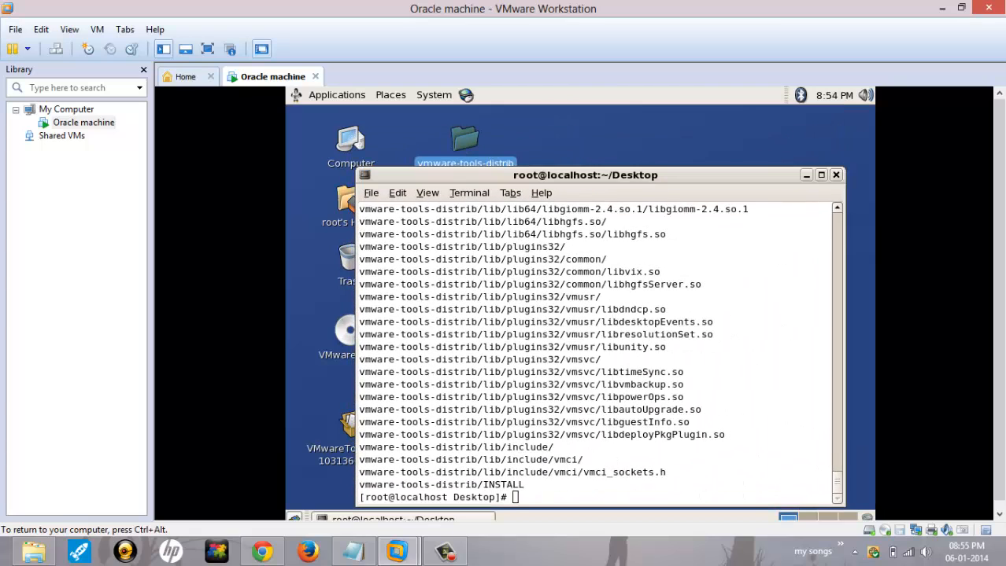
left_click(856, 187)
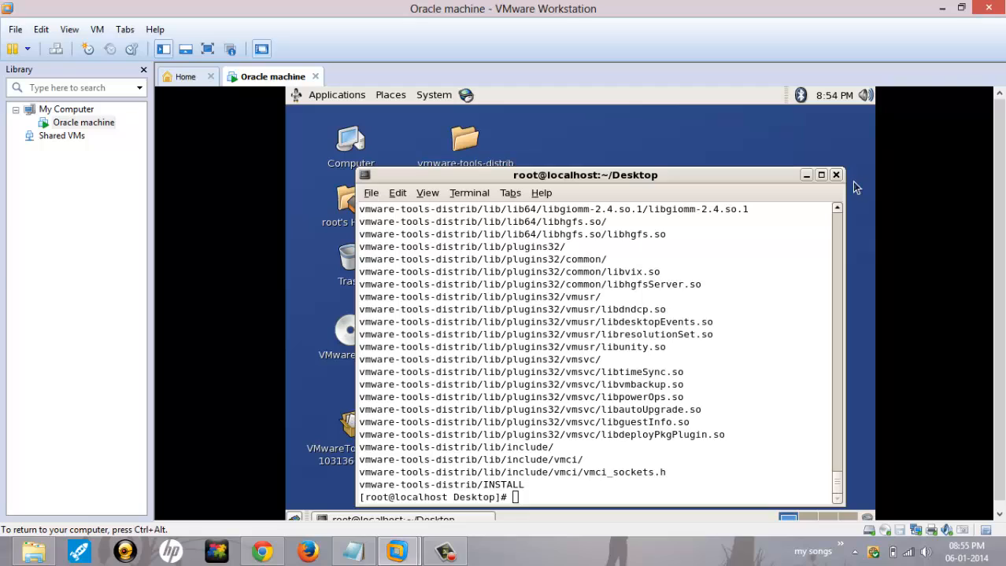
left_click(653, 259)
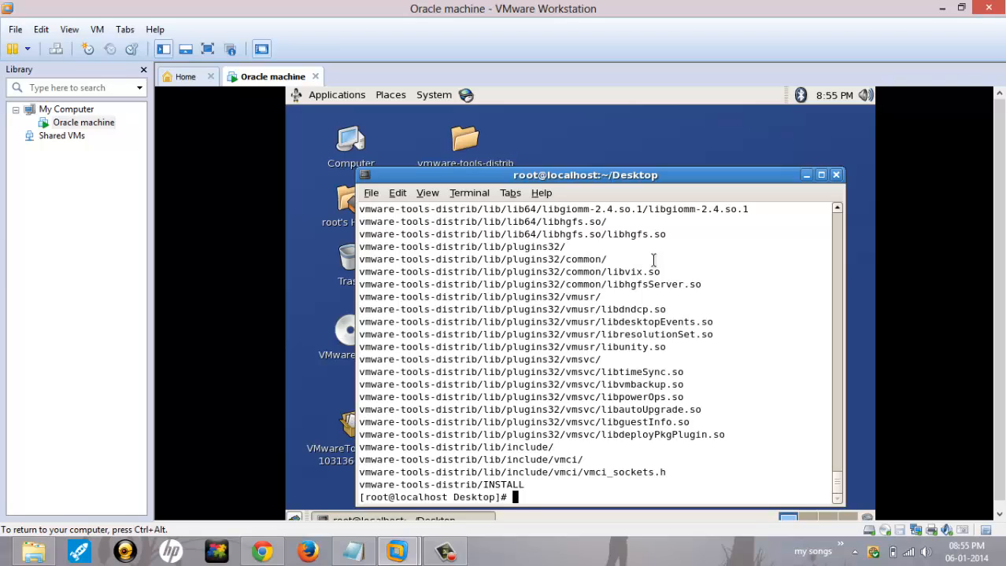
Step: List the desktop again and change into the vmware-tools-distrib folder
type("ls")
key("Return")
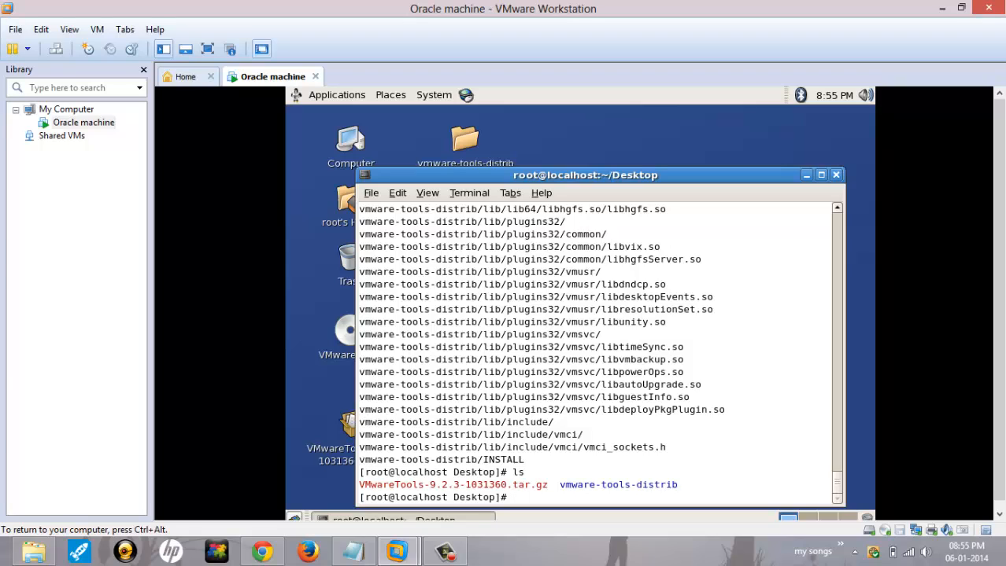
type("cd vm")
key("Tab")
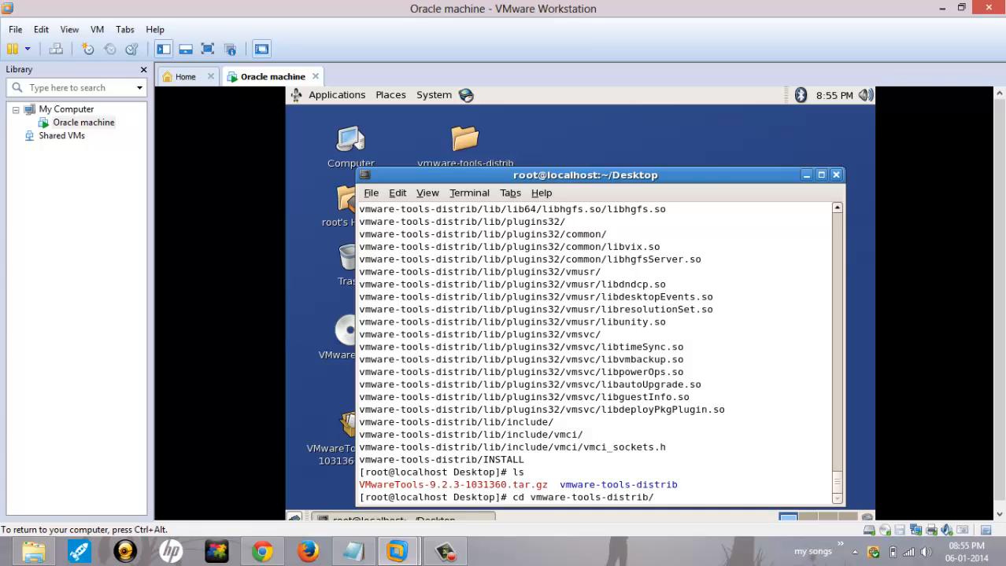
key("Return")
Step: List the folder's contents and enter ./vmware-install.pl at the prompt
type("ls")
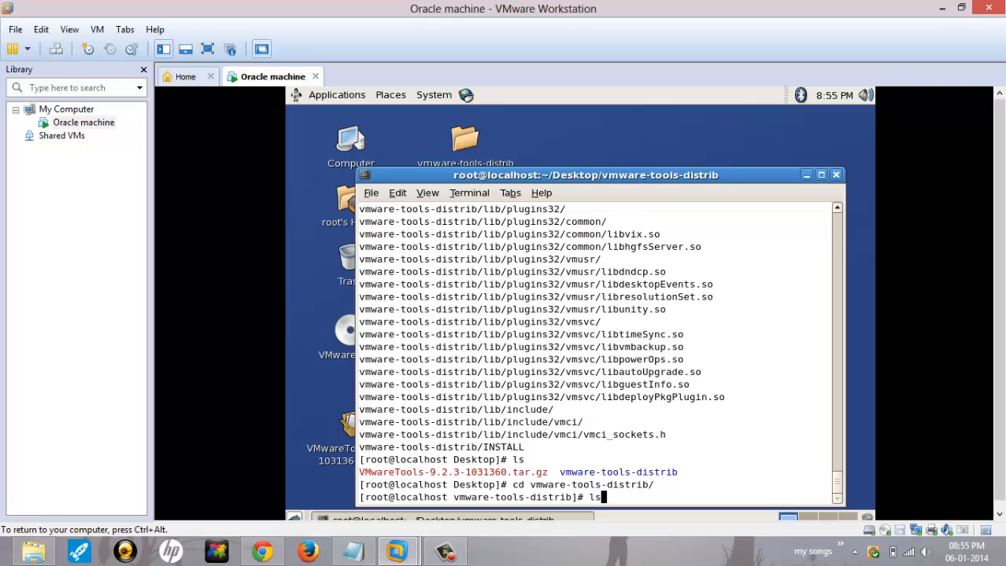
key("Return")
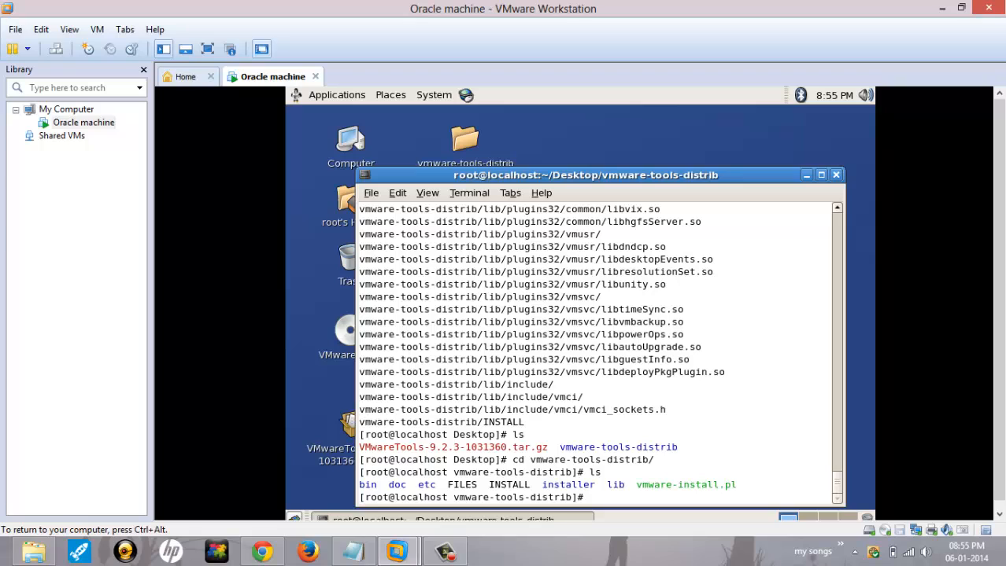
type("./")
type("v")
key("Tab")
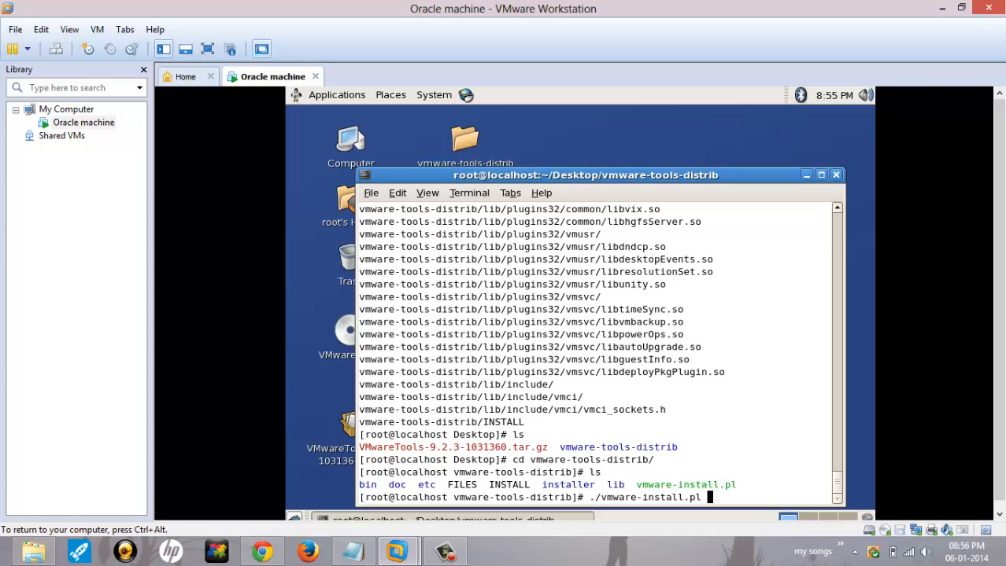
Step: Run ./vmware-install.pl, accept the default install directories, and agree to run the configuration
key("Return")
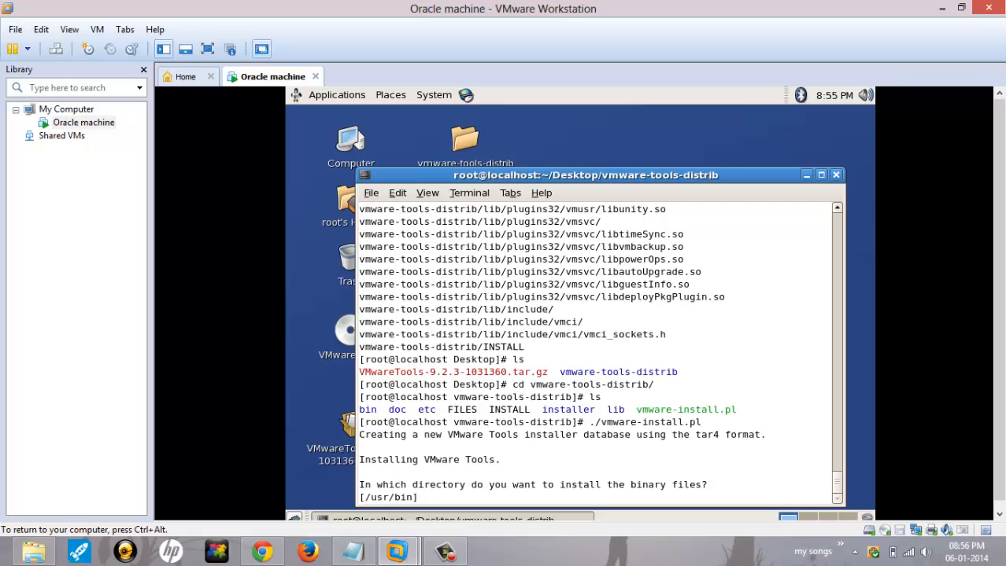
key("Return")
key("Return")
key("Return")
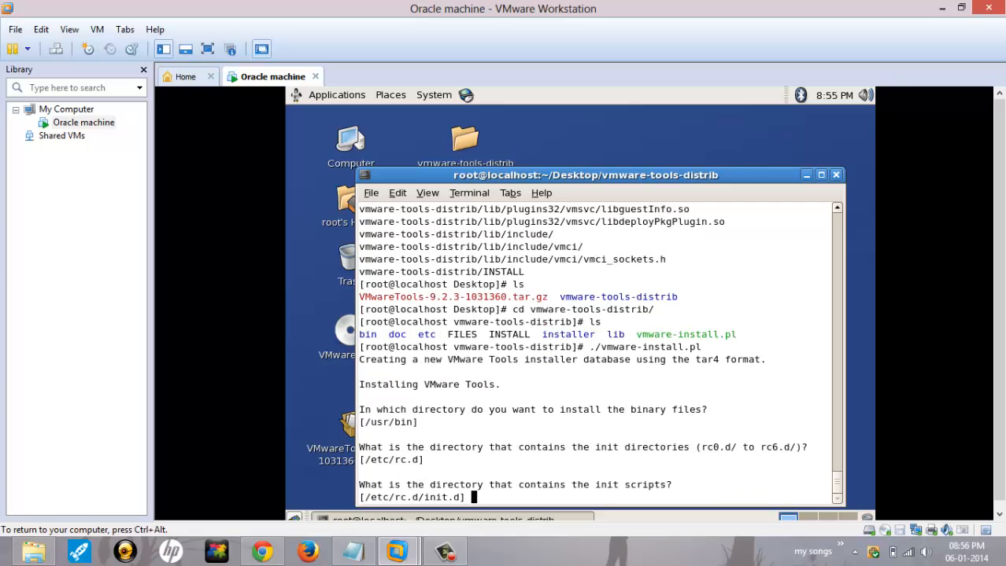
key("Return")
key("Return")
key("Return")
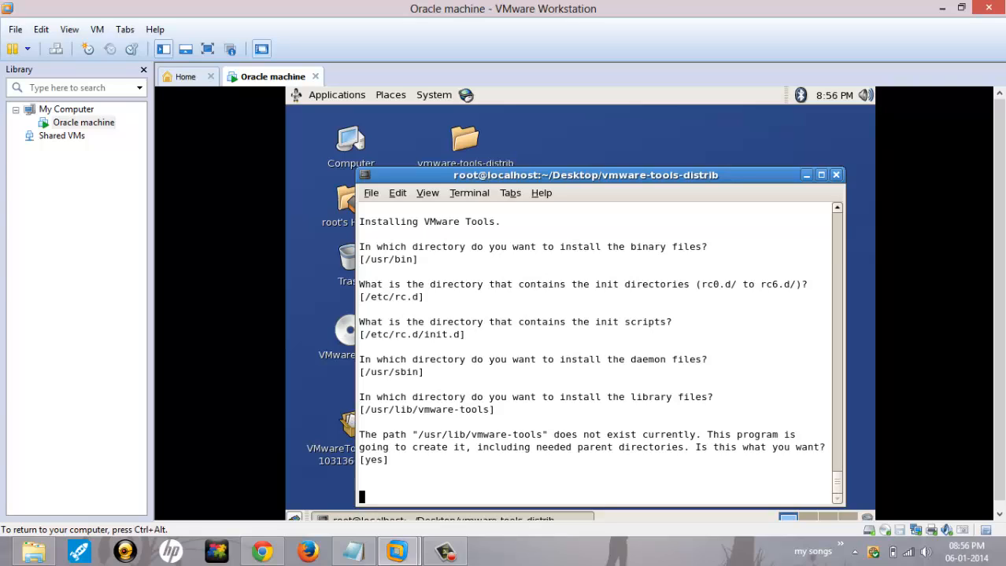
key("Return")
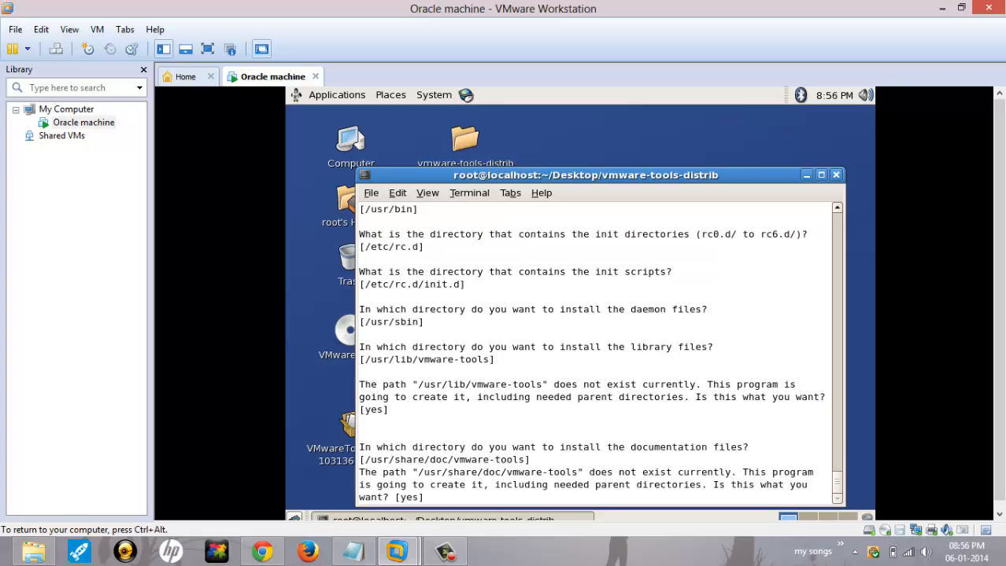
key("Return")
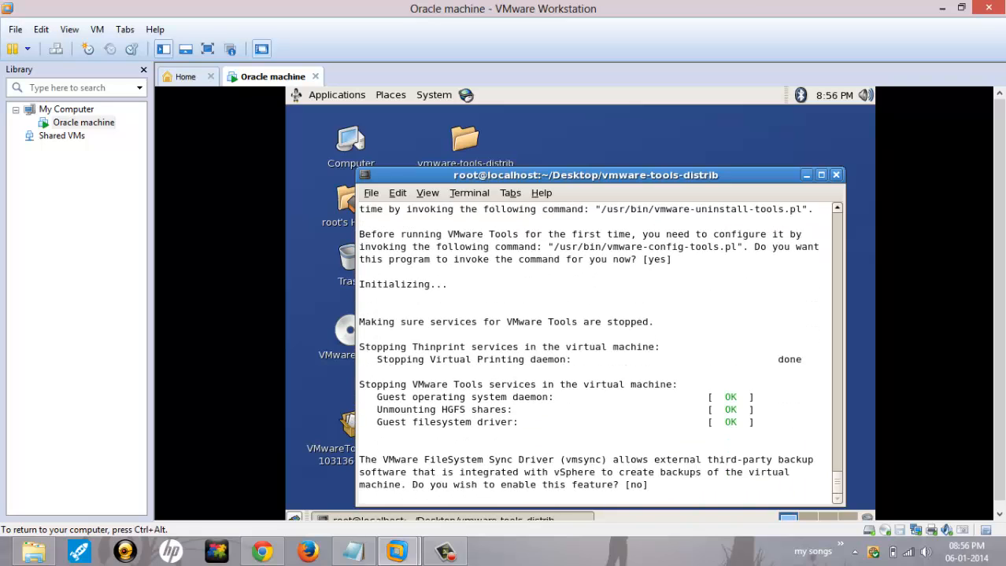
Step: Accept the default vmsync, shared folders, vmblock and Thinprint choices, keeping the 800x600 display size
key("Return")
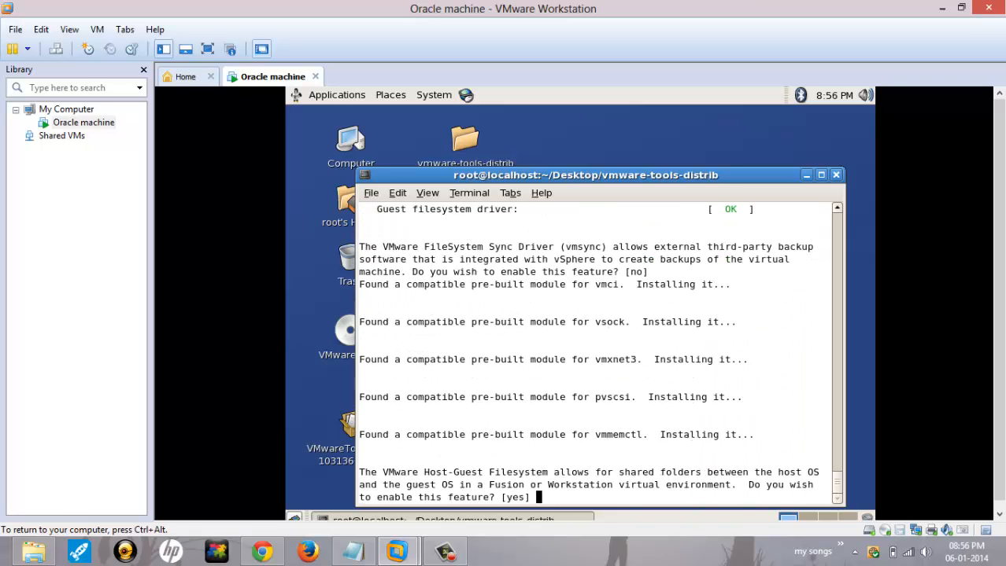
key("Return")
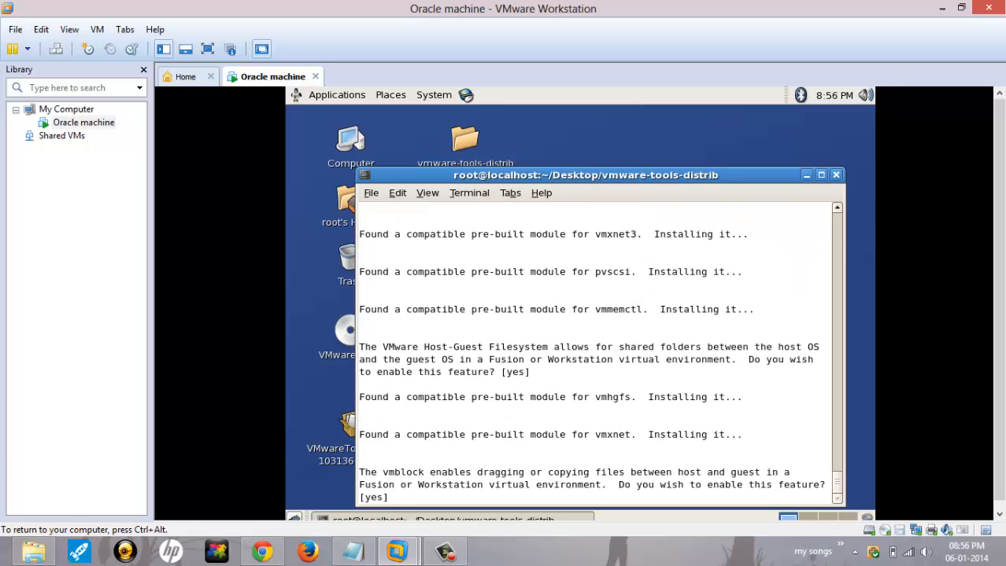
key("Return")
key("Return")
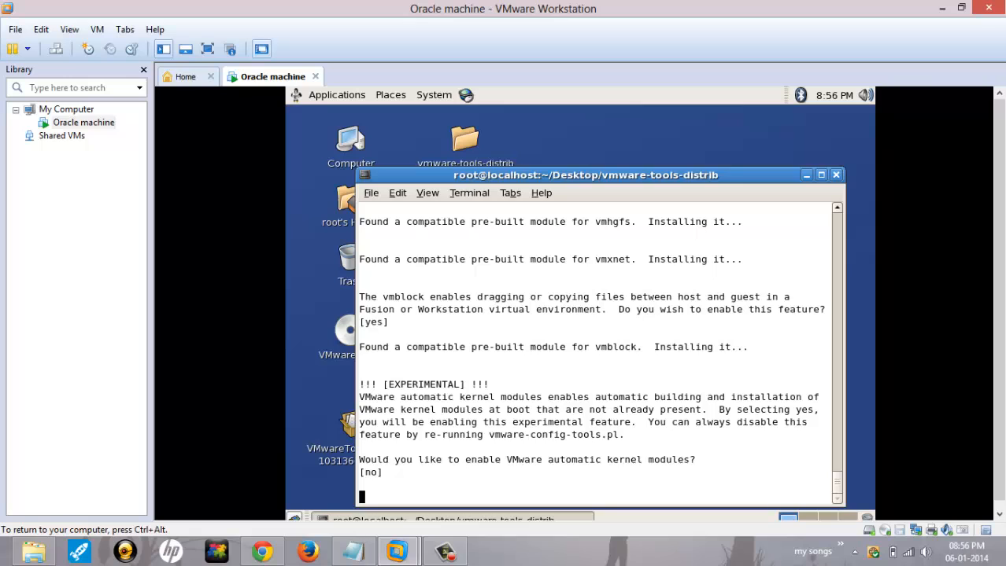
key("Return")
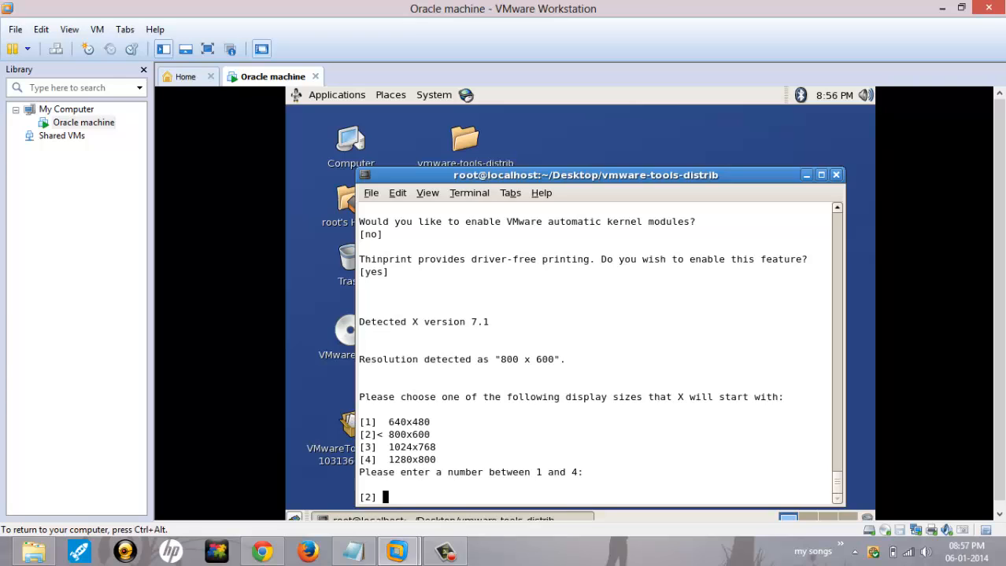
key("Return")
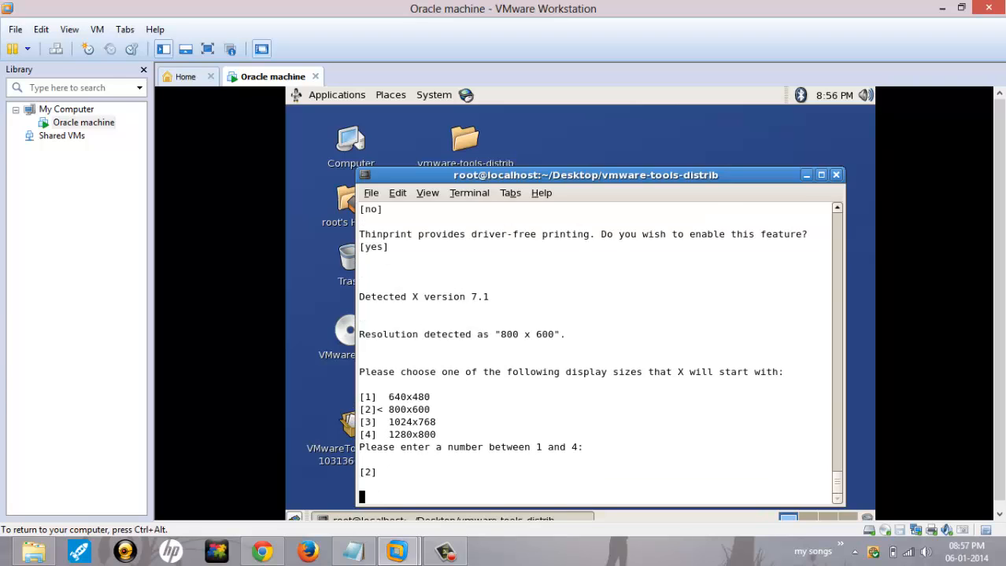
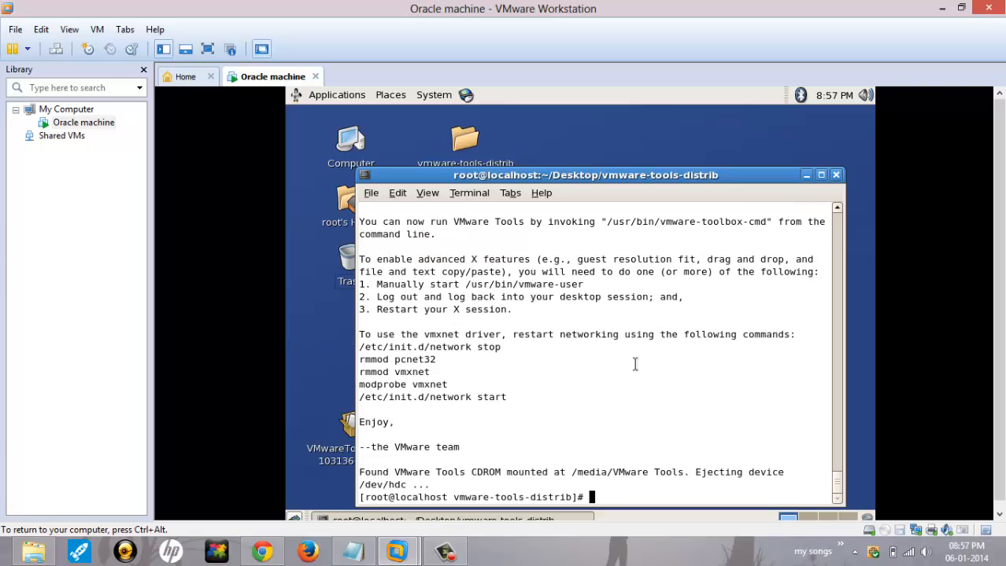
Step: Close the guest terminal and log root out of the Oracle Linux desktop
key("Return")
key("Return")
key("Return")
key("Return")
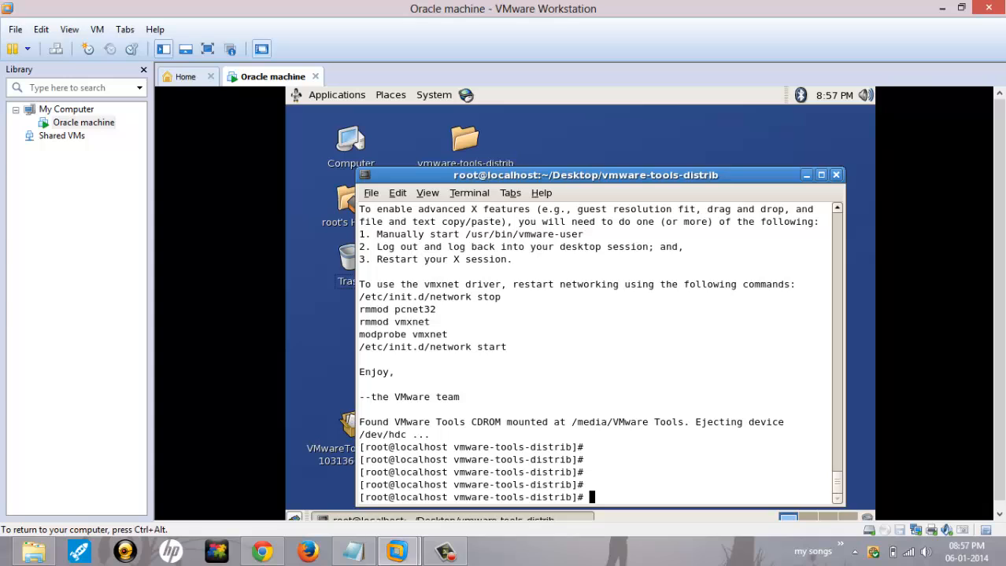
left_click(836, 175)
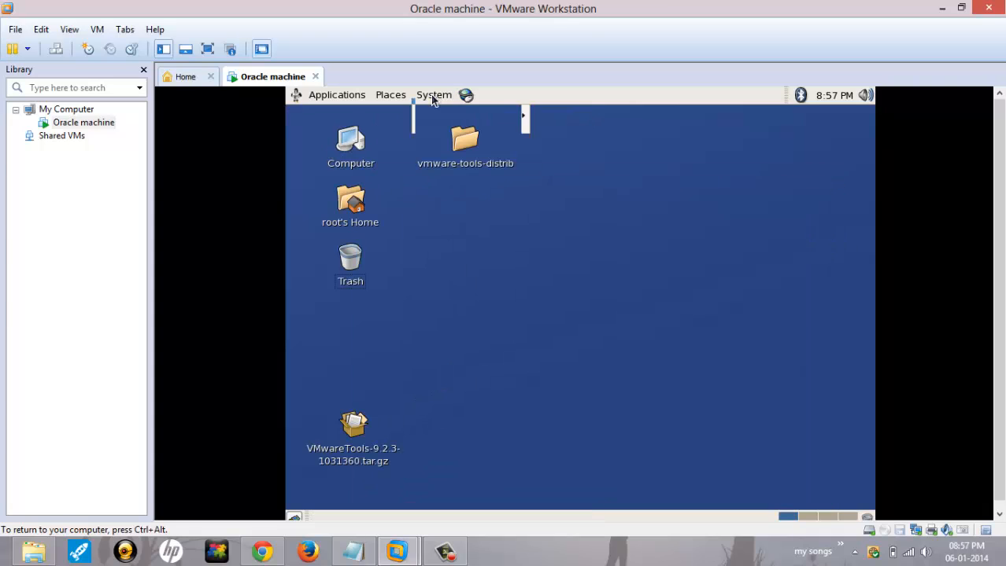
left_click(434, 96)
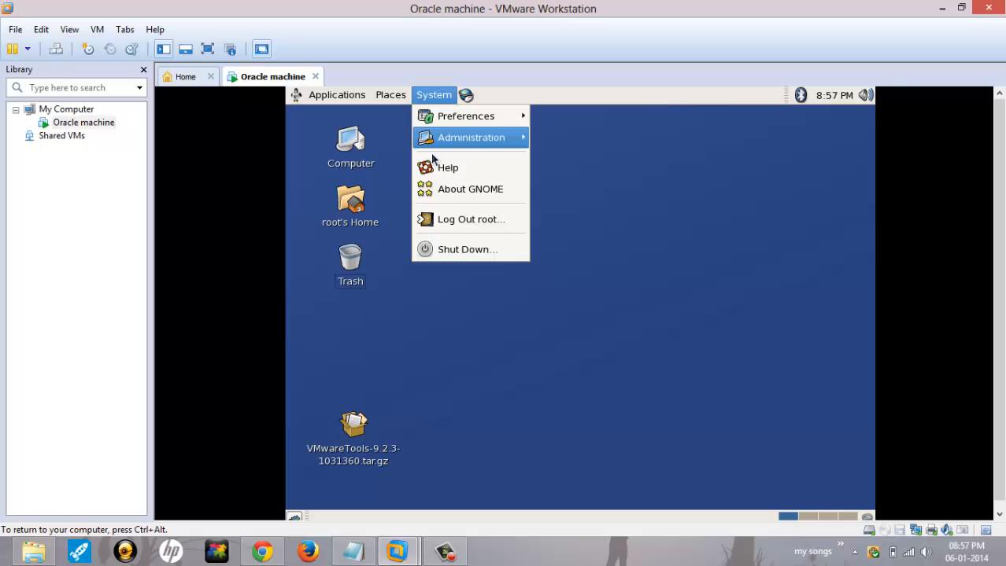
left_click(485, 227)
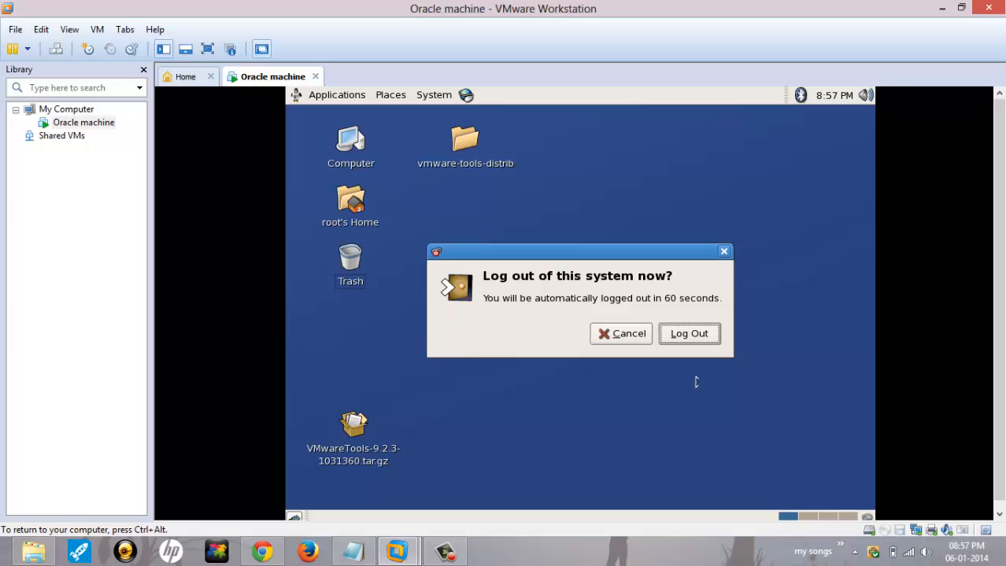
left_click(707, 337)
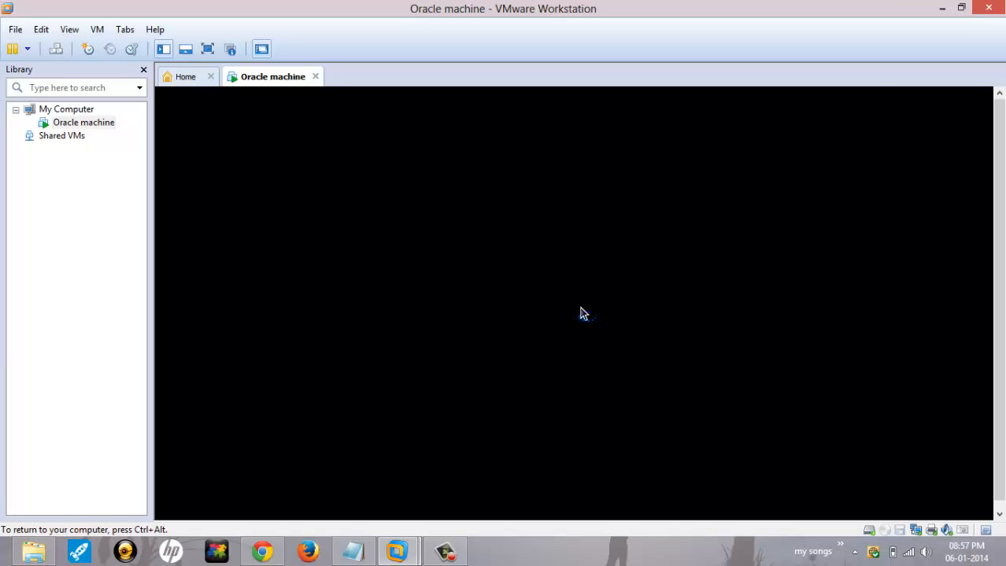
Step: Log back in as root with the root password
type("root")
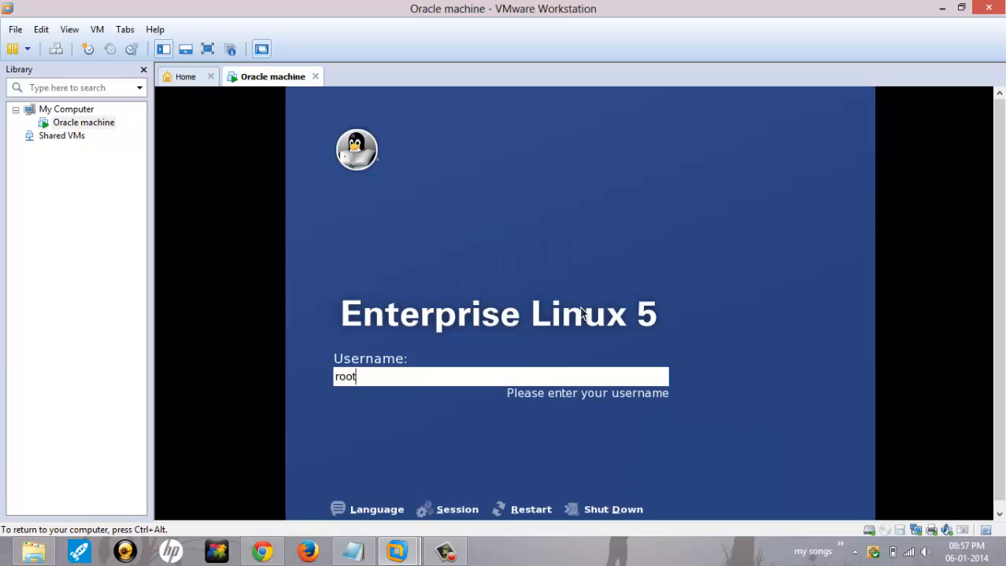
key("Return")
type("root")
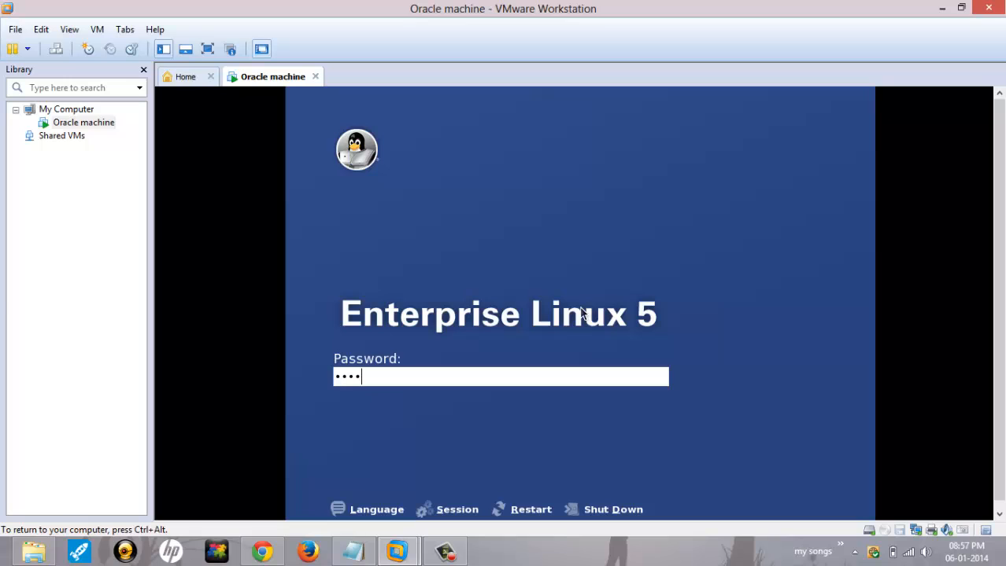
type("123")
key("Return")
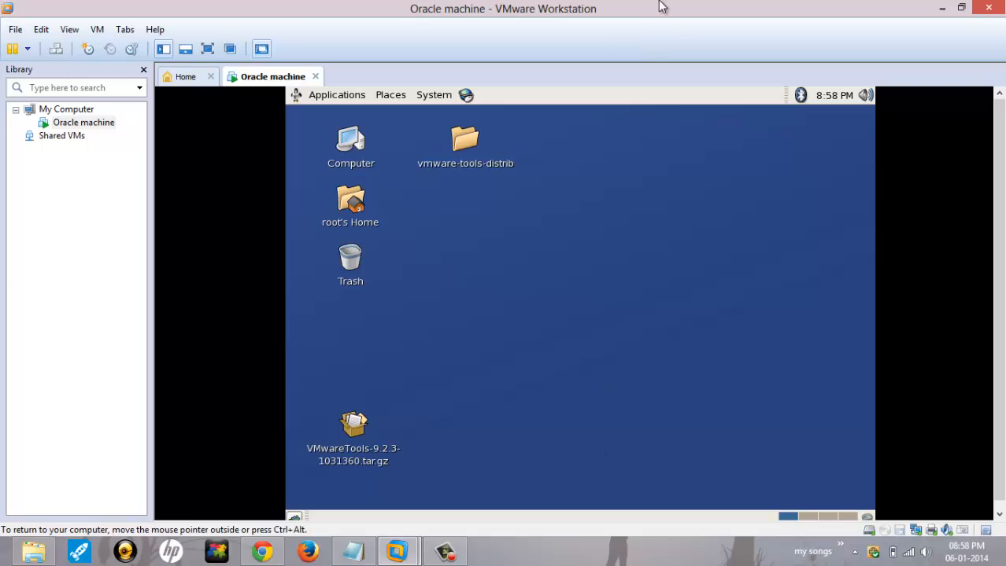
Step: Minimize VMware and the browser to return to Notepad on the host
left_click(942, 8)
left_click(950, 16)
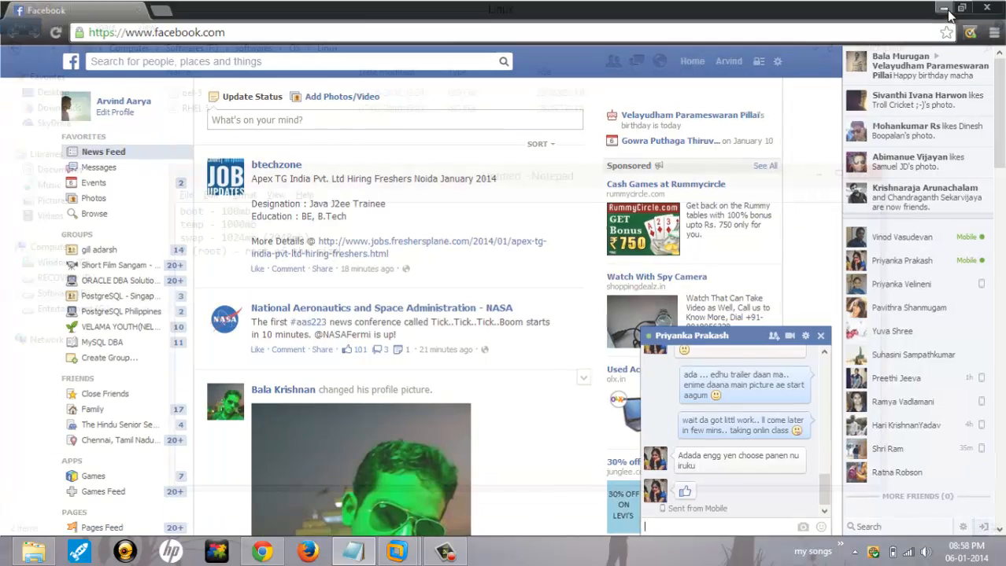
mouse_move(1004, 2)
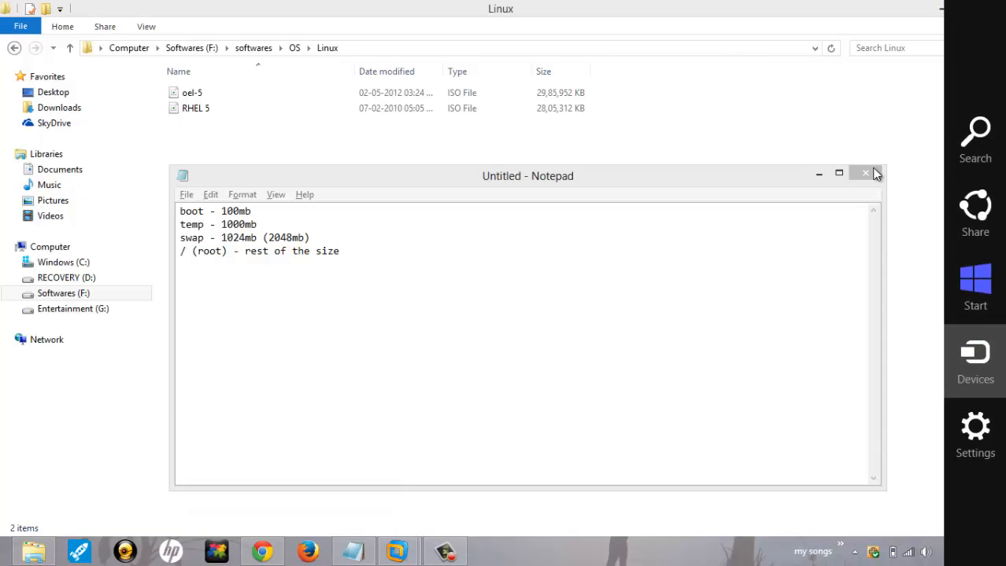
left_click(974, 362)
left_click(652, 395)
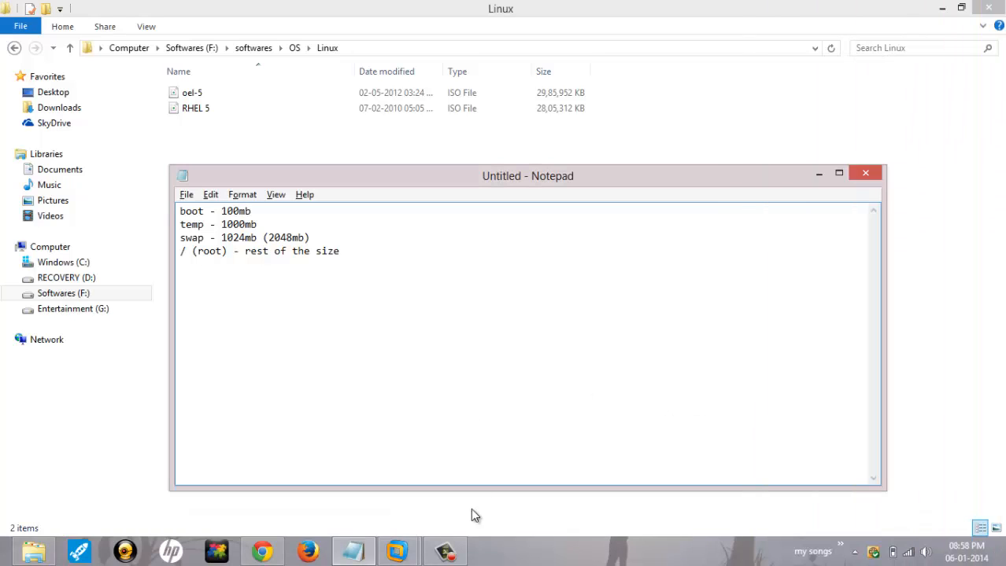
mouse_move(397, 550)
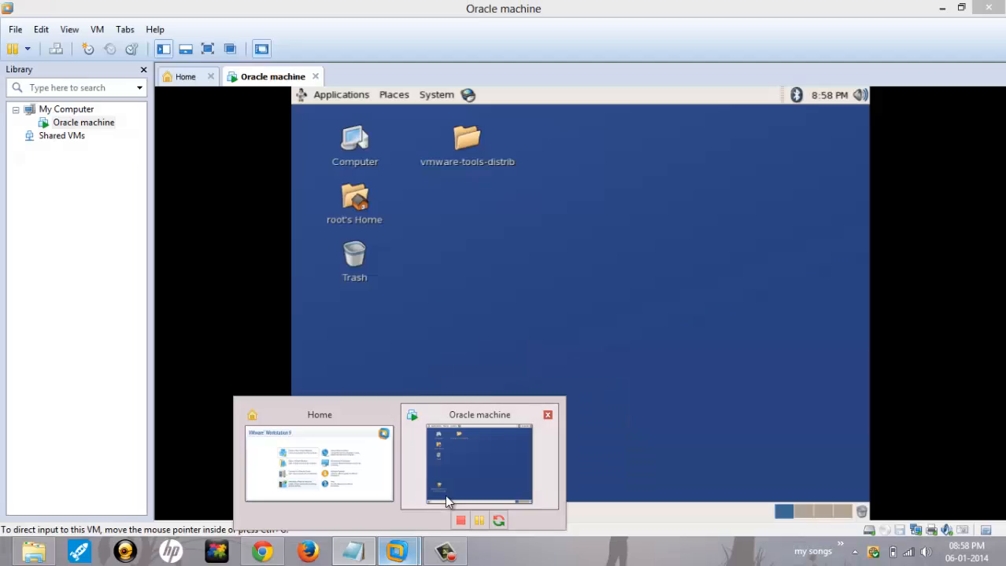
left_click(444, 495)
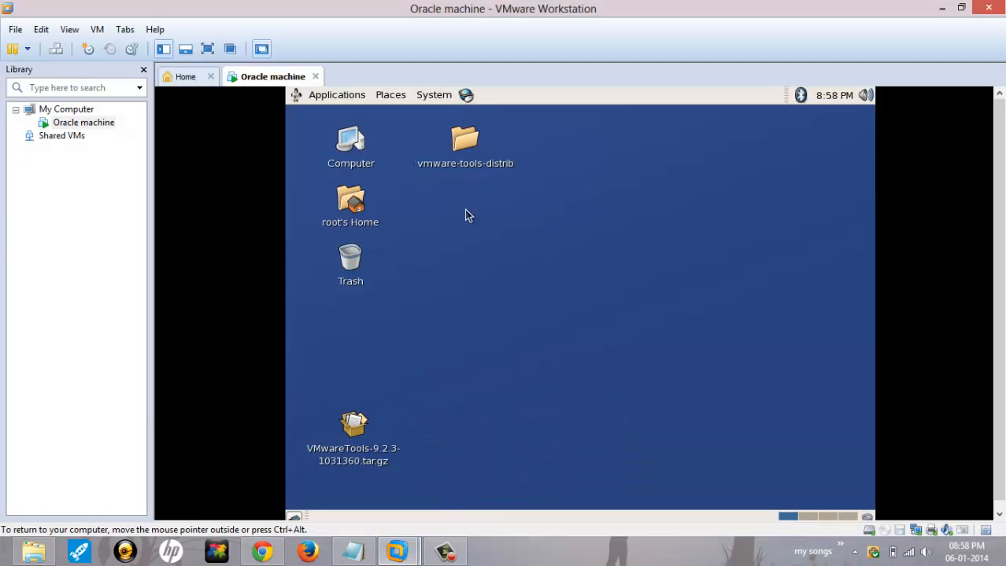
left_click(431, 95)
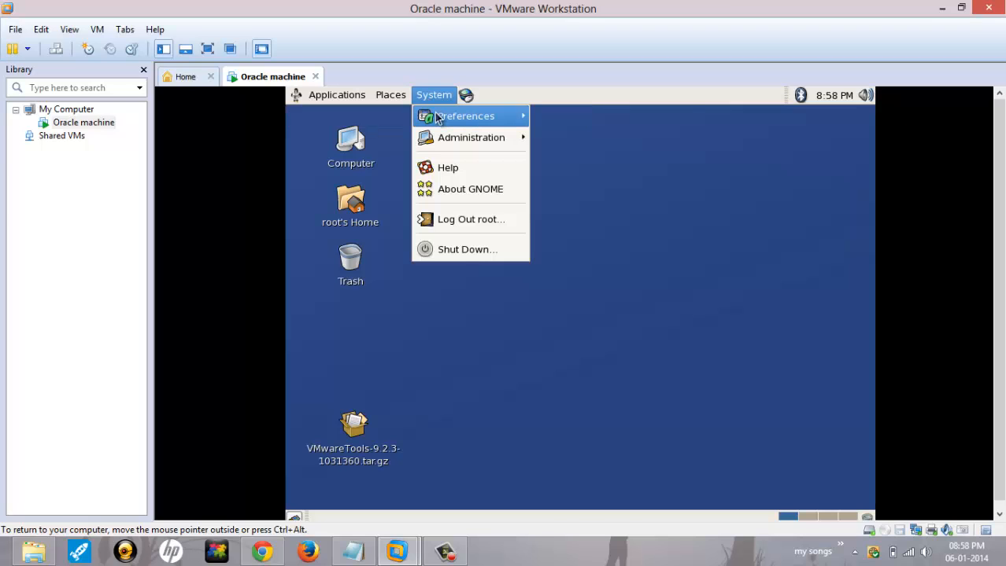
mouse_move(441, 117)
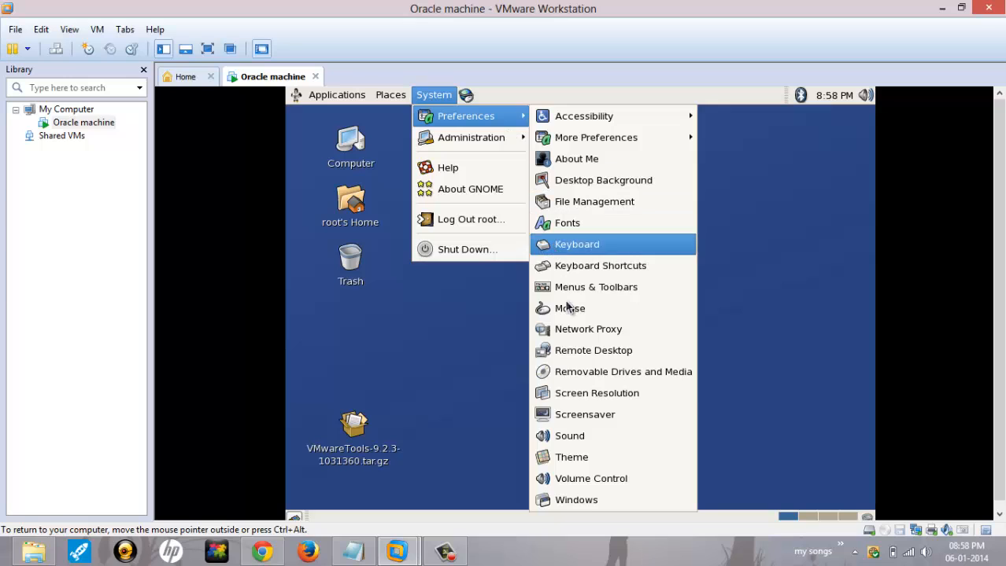
left_click(579, 398)
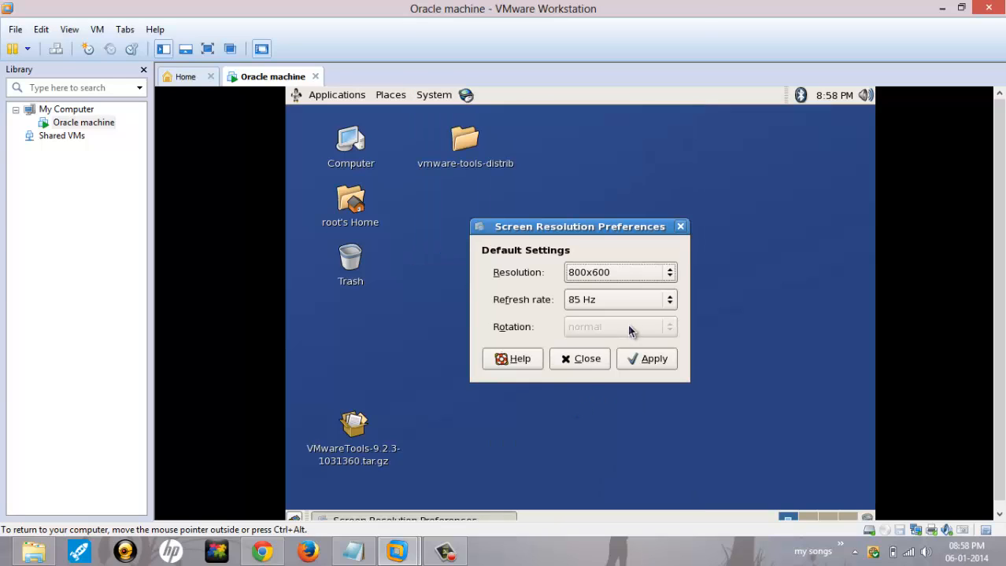
left_click(638, 280)
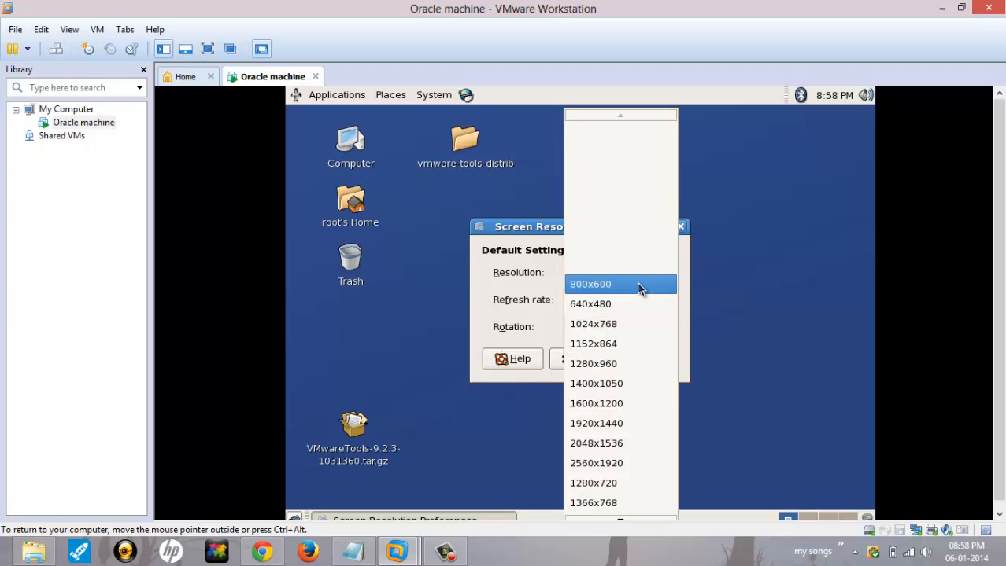
left_click(638, 285)
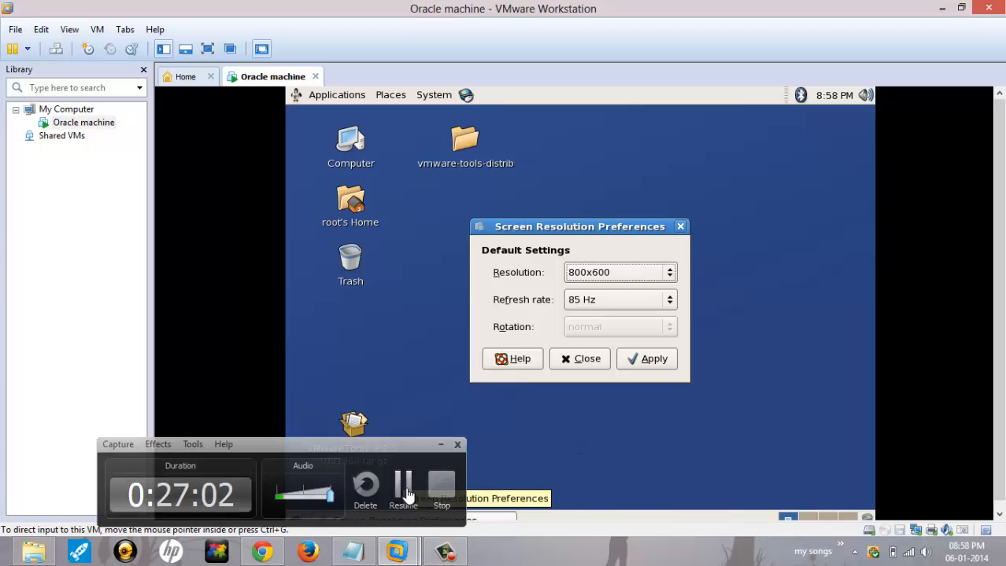
left_click(585, 360)
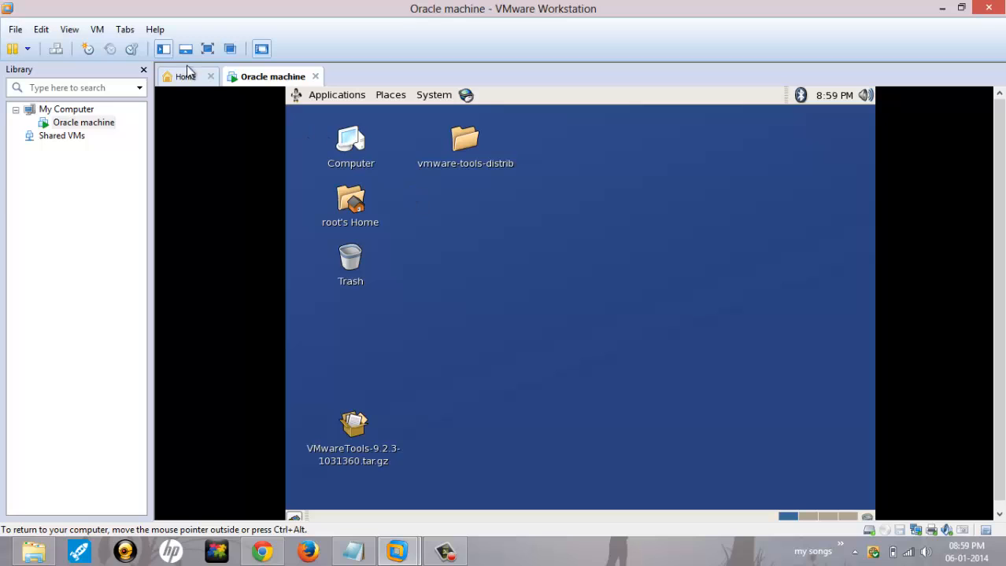
Step: In VM Settings, change the Network Adapter connection from NAT to Bridged and confirm
left_click(98, 30)
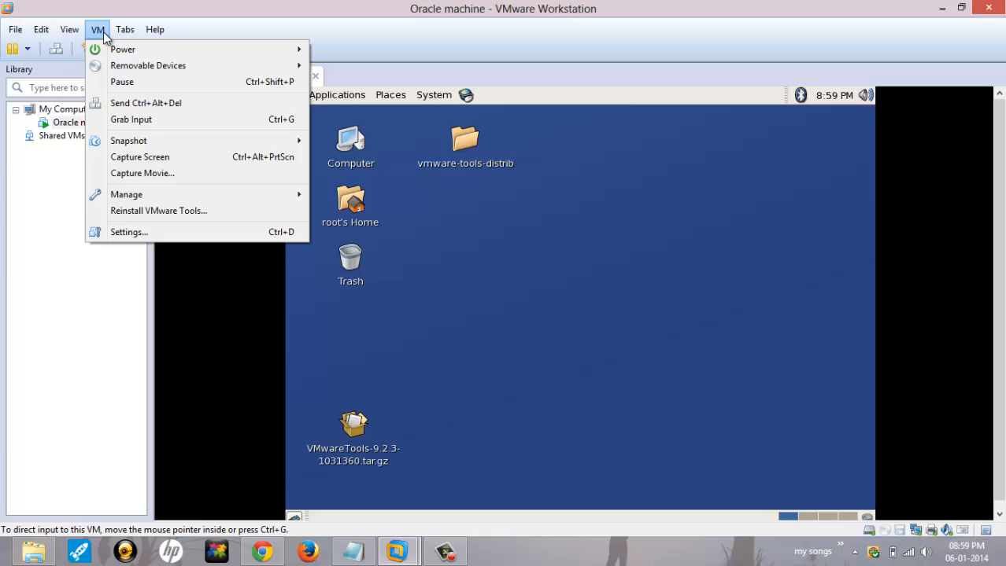
left_click(148, 234)
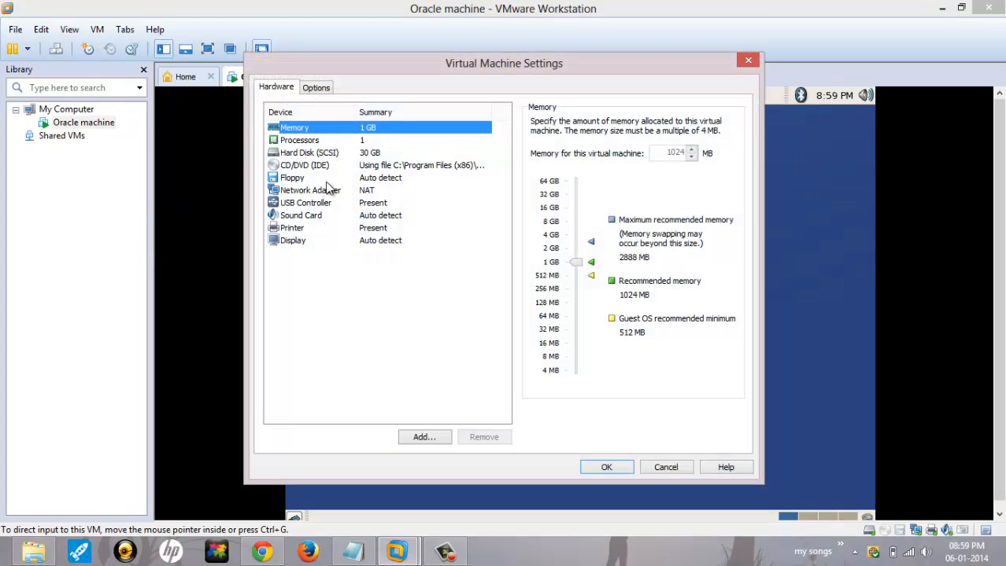
left_click(341, 193)
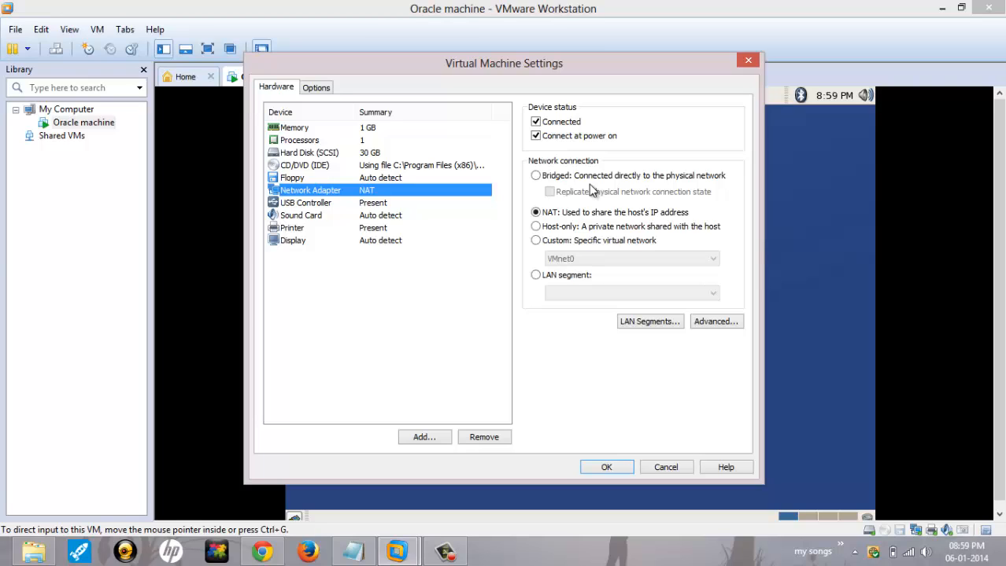
left_click(548, 177)
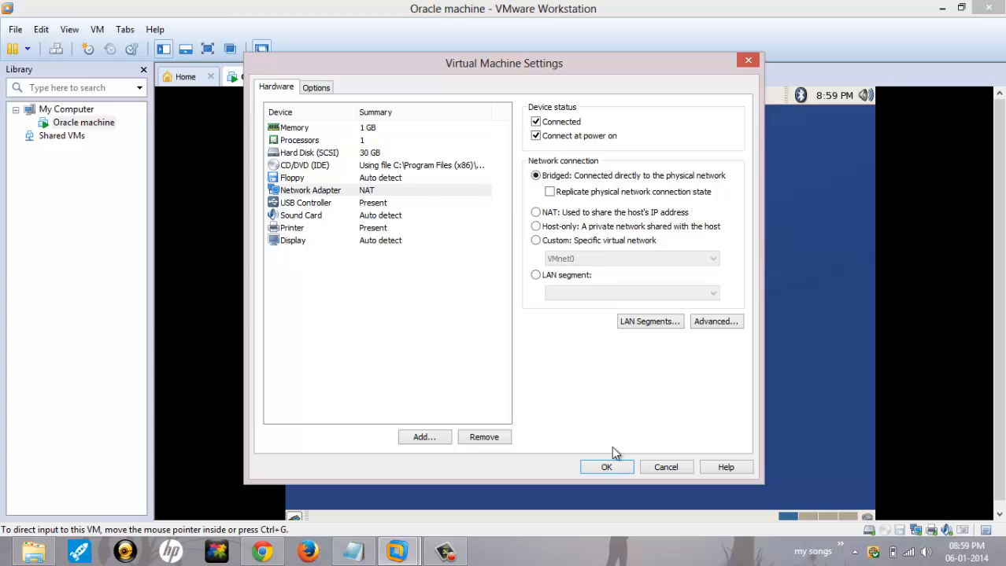
left_click(607, 467)
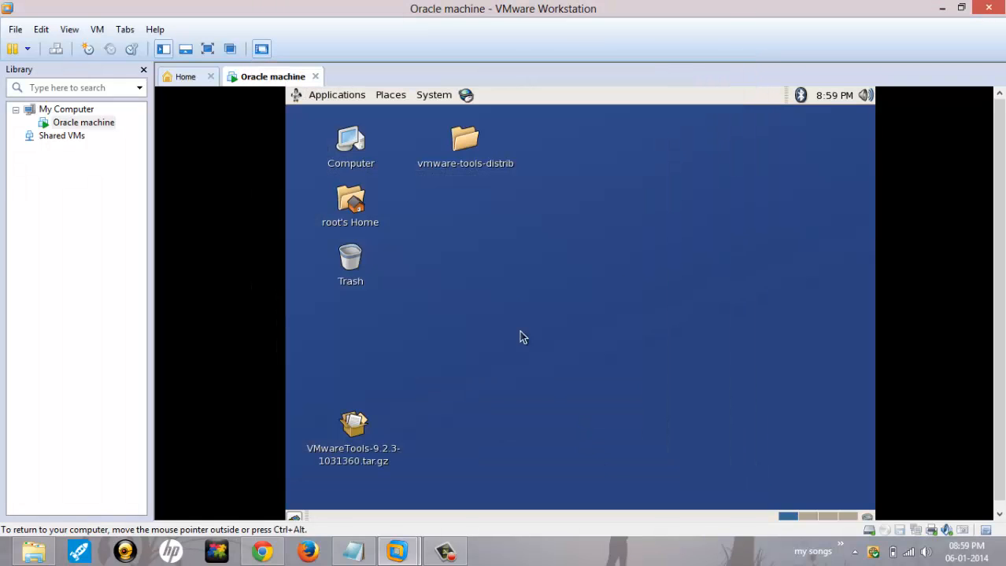
Step: Open a root terminal on the guest desktop and run hostname -i
right_click(517, 237)
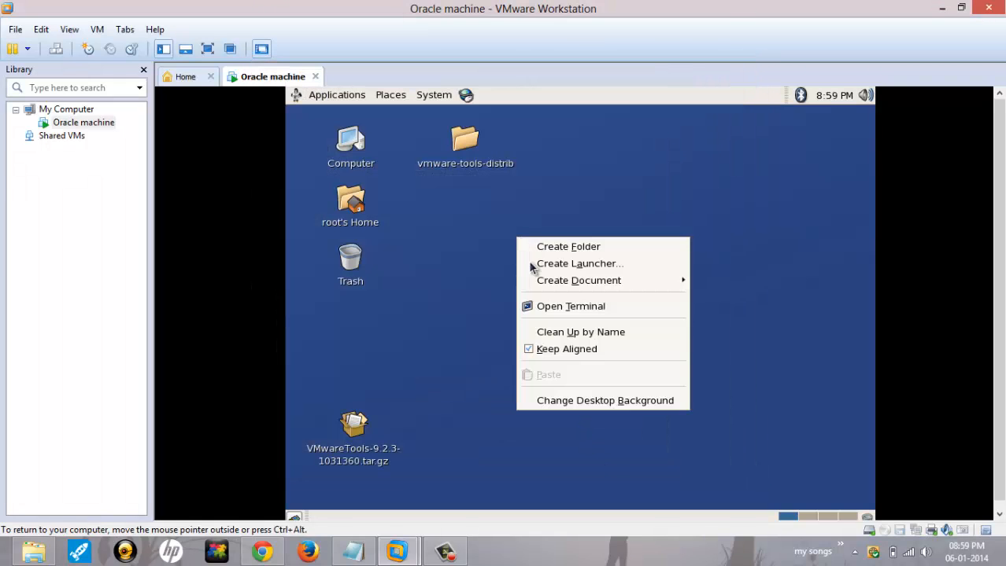
left_click(559, 305)
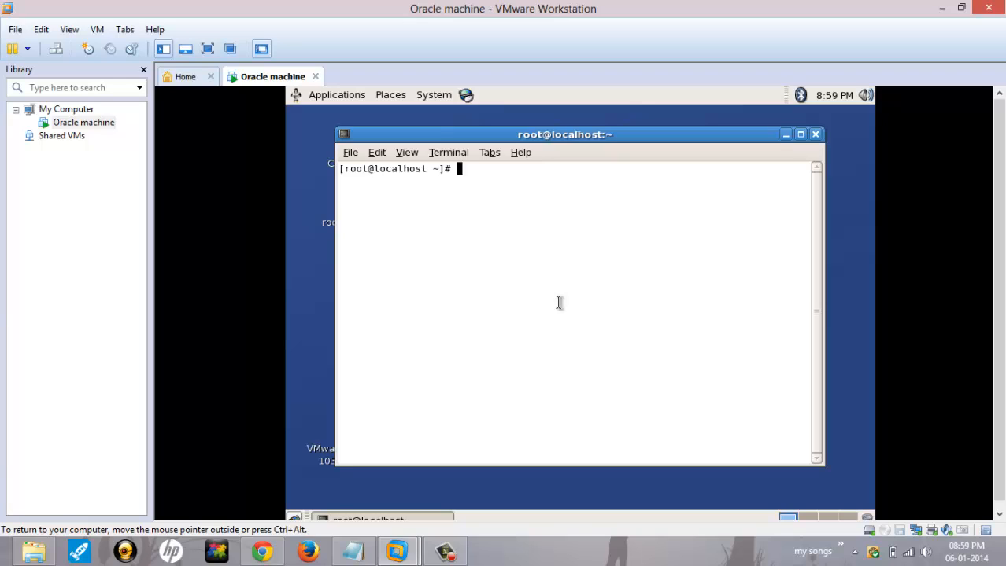
type("hostname -i")
key("Return")
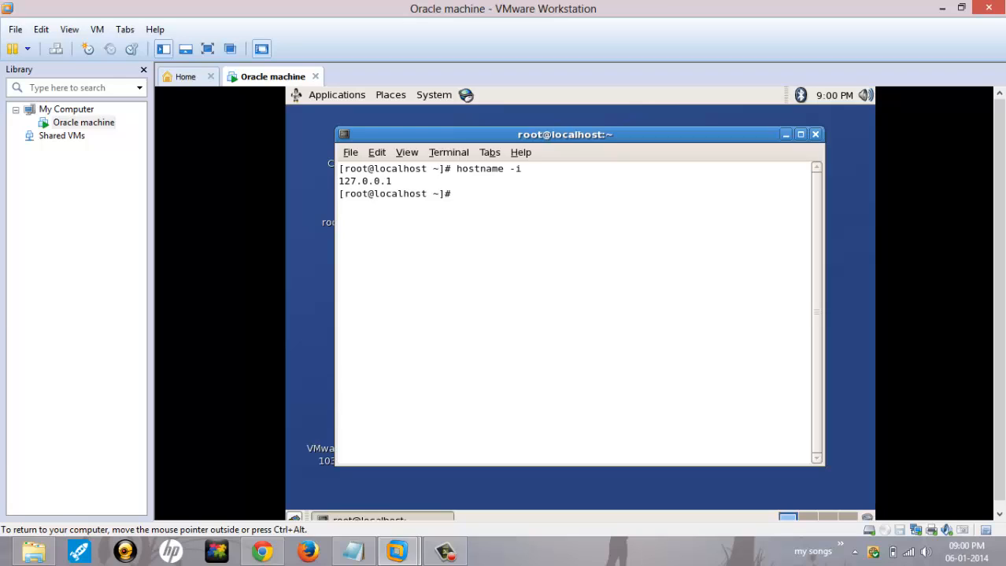
Step: Enter the command vi /etc/hosts at the root prompt
type("cat")
key("BackSpace")
key("BackSpace")
key("BackSpace")
key("BackSpace")
type("vi /")
type("etc/hosts")
key("Return")
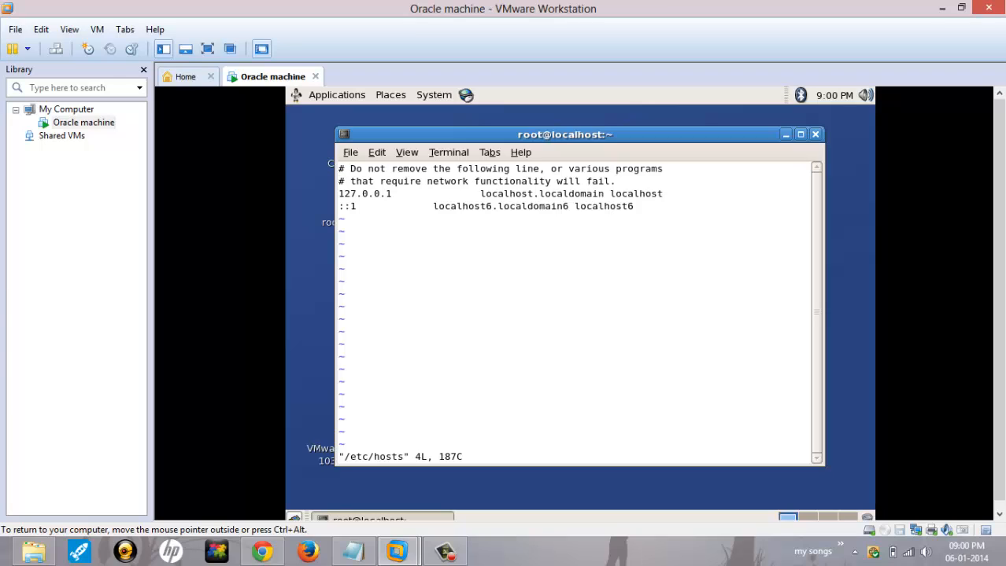
key("Down")
key("Down")
key("Down")
key("Right")
key("Right")
key("i")
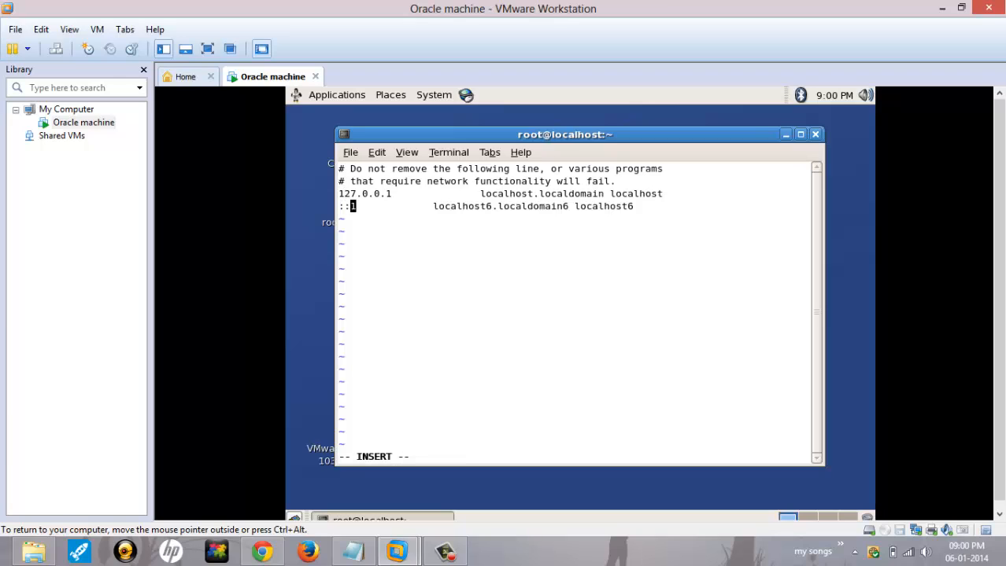
key("BackSpace")
key("BackSpace")
key("Up")
key("Up")
key("Right")
key("Down")
key("Right")
key("Right")
key("Right")
key("Right")
key("Right")
key("Right")
key("Right")
key("Right")
key("Right")
key("Right")
key("Right")
key("Right")
key("Right")
key("Right")
key("Right")
key("Right")
key("Right")
key("Right")
key("Right")
key("Right")
key("Right")
key("Right")
key("Right")
key("Right")
key("Right")
key("Right")
key("Right")
key("Right")
key("Right")
key("BackSpace")
key("BackSpace")
key("BackSpace")
key("BackSpace")
key("BackSpace")
key("BackSpace")
key("BackSpace")
key("BackSpace")
key("BackSpace")
key("BackSpace")
key("BackSpace")
key("BackSpace")
key("BackSpace")
key("BackSpace")
key("BackSpace")
key("BackSpace")
key("BackSpace")
key("BackSpace")
key("BackSpace")
key("BackSpace")
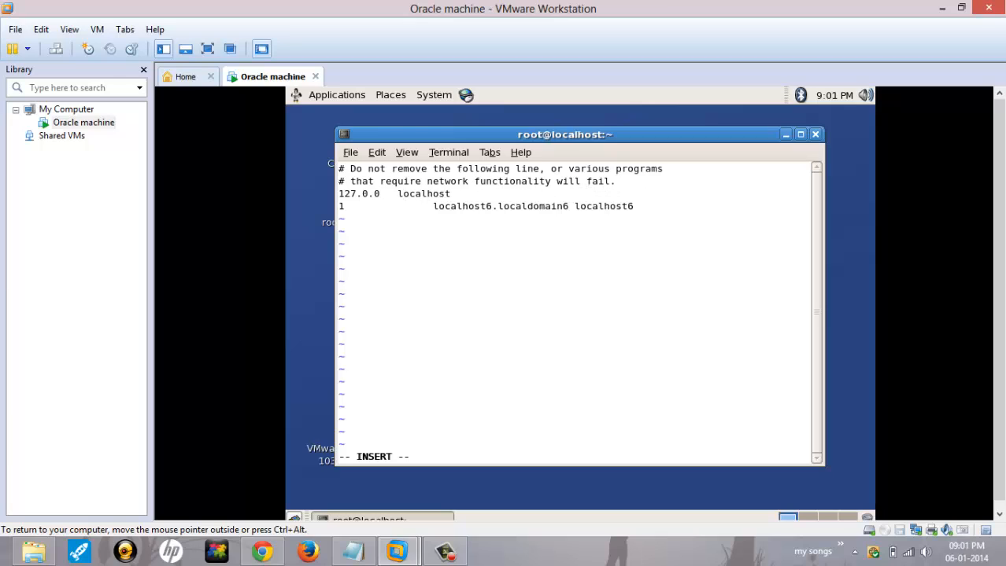
key("Escape")
type(":q!")
key("Return")
Step: Reopen /etc/hosts in vi and reduce line 3 to '127.0.0.1 localhost'
key("Up")
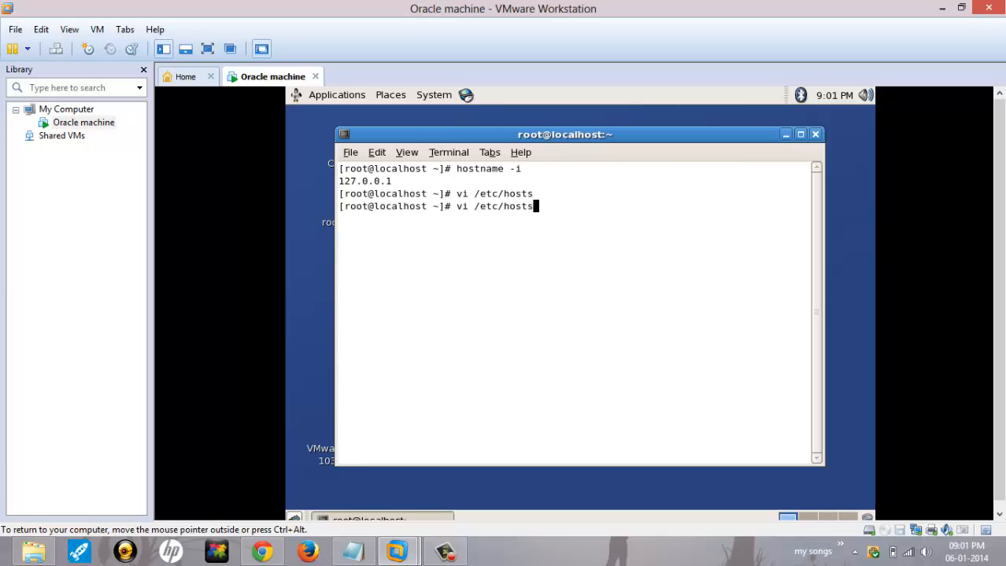
key("Return")
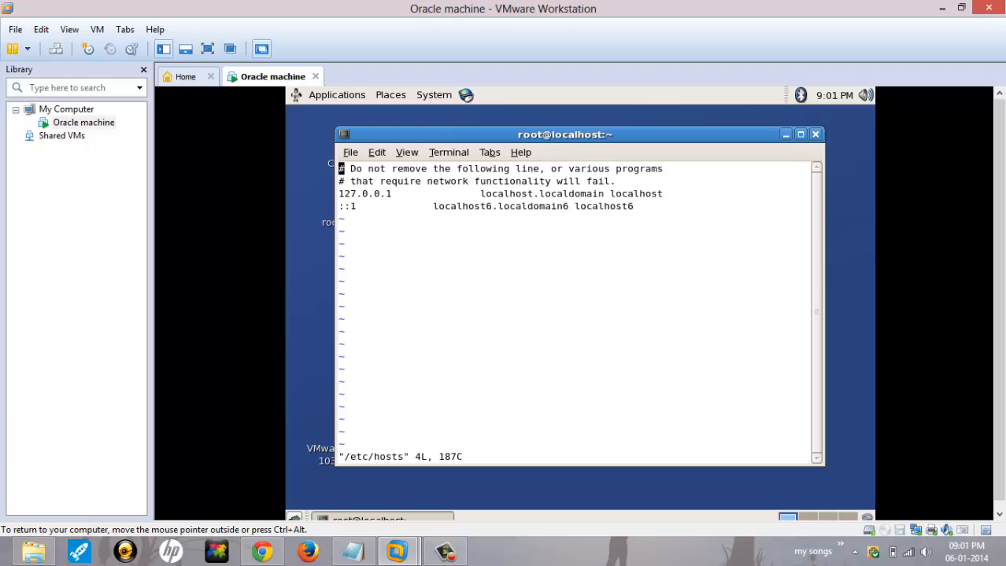
key("Down")
key("Down")
key("Right")
key("Right")
key("Right")
key("Right")
key("Right")
key("Right")
key("Right")
key("Right")
key("Right")
key("Right")
key("Right")
key("Right")
key("Right")
key("Right")
key("Right")
key("Right")
key("Right")
key("Right")
key("Right")
key("Right")
key("Right")
key("Right")
key("Right")
key("Right")
key("Right")
key("Right")
key("Right")
key("Right")
key("Right")
key("i")
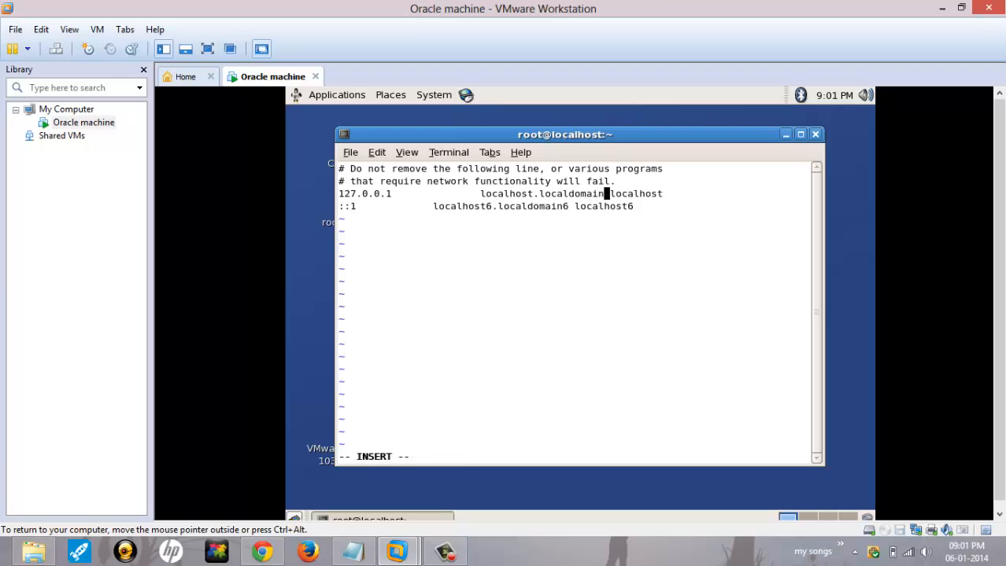
key("BackSpace")
key("BackSpace")
key("BackSpace")
key("BackSpace")
key("BackSpace")
key("BackSpace")
key("BackSpace")
key("BackSpace")
key("BackSpace")
key("BackSpace")
key("BackSpace")
key("BackSpace")
key("BackSpace")
key("BackSpace")
key("BackSpace")
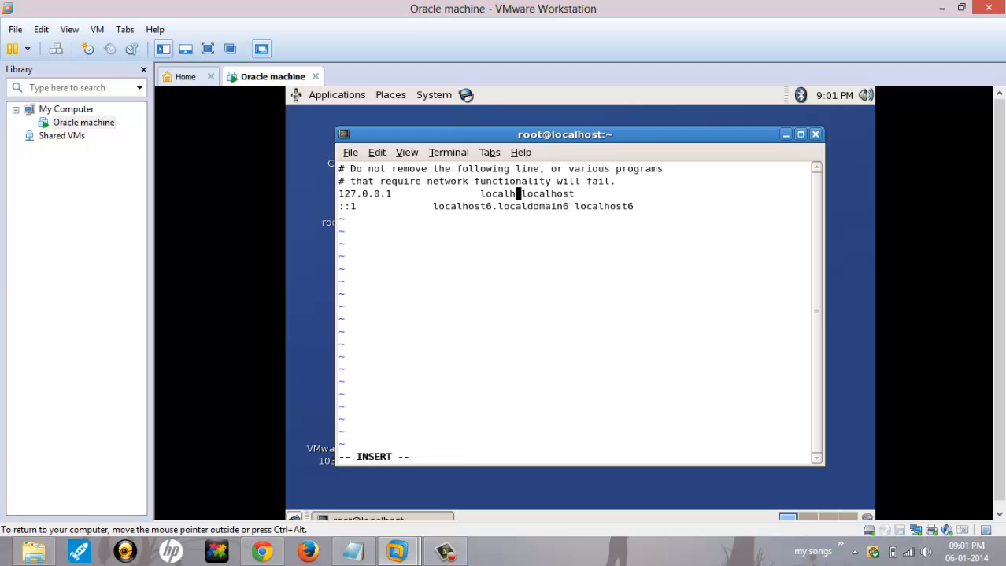
key("BackSpace")
key("BackSpace")
key("BackSpace")
key("BackSpace")
key("BackSpace")
key("BackSpace")
key("BackSpace")
key("BackSpace")
key("BackSpace")
key("End")
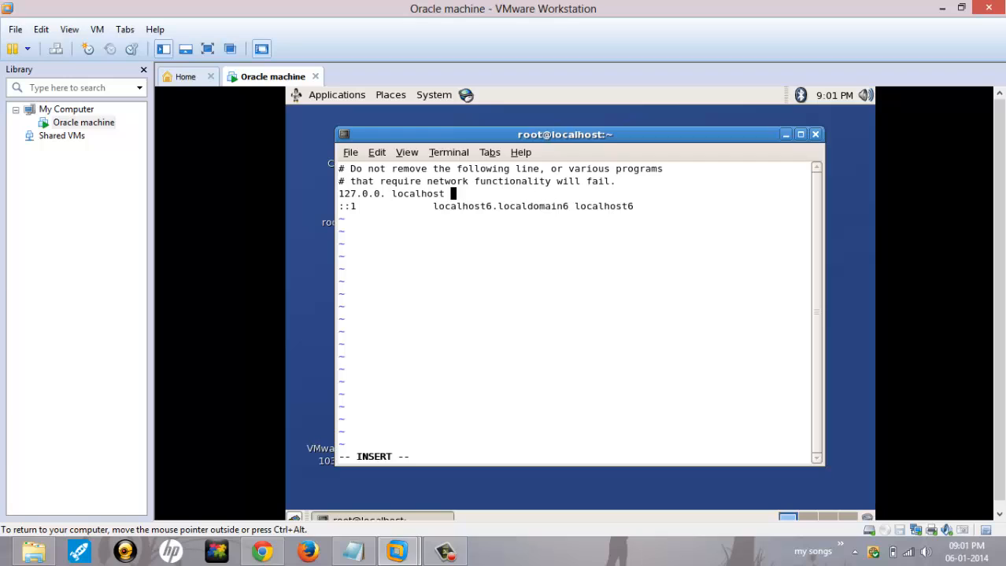
key("Left")
key("Left")
key("Left")
key("Left")
key("Left")
key("Left")
key("Left")
key("Left")
key("Left")
Step: Replace the IPv6 line with '192.168.1.4 oracle.com oracle'
key("Left")
type("1")
key("Down")
key("Left")
key("Left")
key("Left")
key("Left")
key("Right")
key("Delete")
key("BackSpace")
key("Right")
type("92.168.")
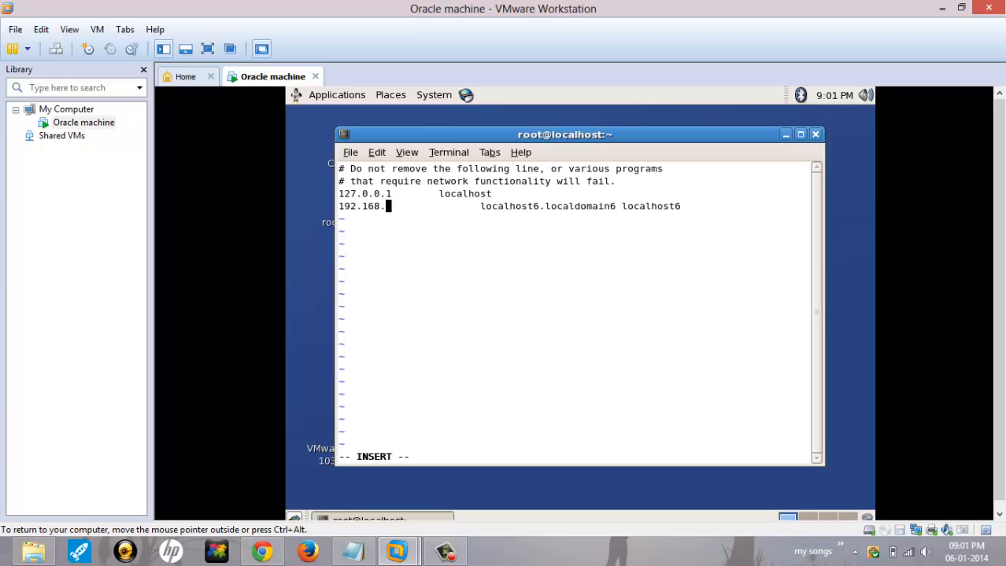
type("1.")
type("4")
key("Right")
key("Right")
key("Right")
key("Right")
key("Right")
key("Right")
key("Right")
key("Right")
key("Right")
key("Right")
key("Right")
key("Right")
key("Right")
key("Right")
key("Right")
key("Right")
key("Right")
key("Right")
key("Right")
key("Right")
key("Right")
key("Right")
key("Right")
key("Right")
key("Right")
key("Right")
key("Right")
key("Right")
key("Right")
key("Right")
key("Right")
key("Right")
key("Right")
key("Right")
key("Right")
key("Right")
key("Right")
key("Right")
key("Right")
key("Right")
key("BackSpace")
key("BackSpace")
key("BackSpace")
key("BackSpace")
key("BackSpace")
key("BackSpace")
key("BackSpace")
key("BackSpace")
key("BackSpace")
key("BackSpace")
key("BackSpace")
key("BackSpace")
key("BackSpace")
key("BackSpace")
key("BackSpace")
key("BackSpace")
key("BackSpace")
key("BackSpace")
key("BackSpace")
key("BackSpace")
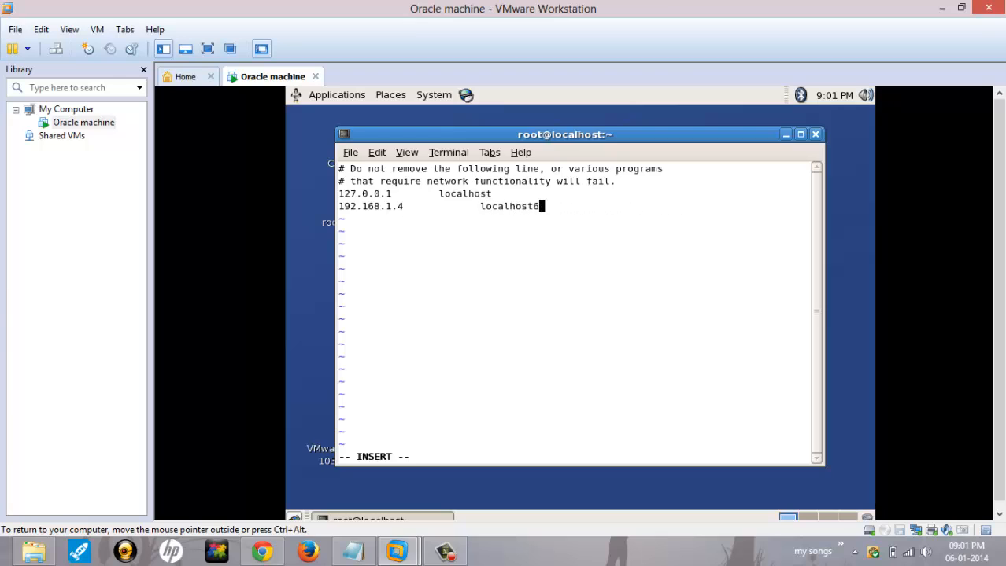
key("BackSpace")
key("BackSpace")
key("BackSpace")
key("BackSpace")
key("BackSpace")
key("BackSpace")
key("BackSpace")
key("BackSpace")
type("oracle.com oracle.")
key("BackSpace")
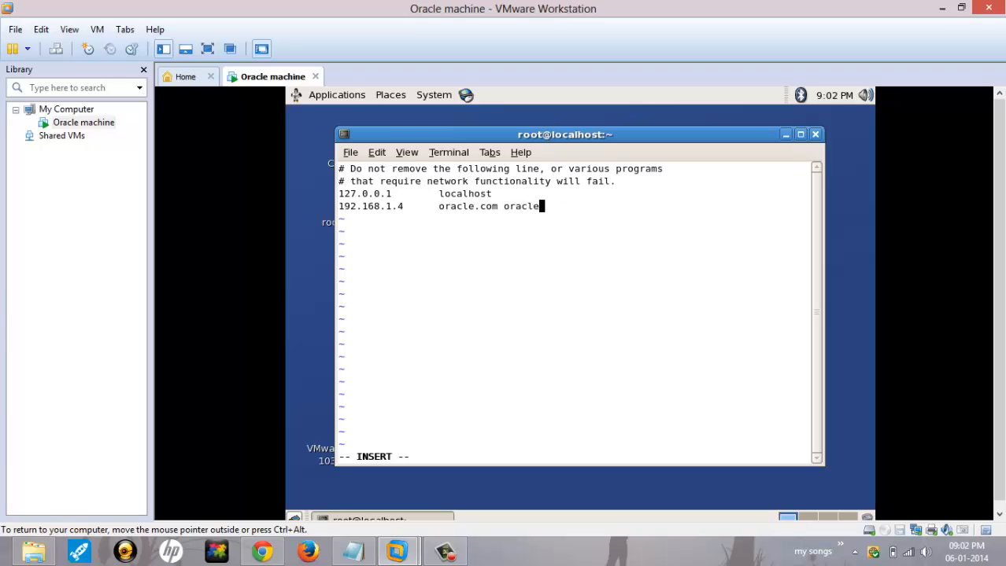
Step: Briefly add postgres aliases to line 4, then remove them again
double_click(463, 206)
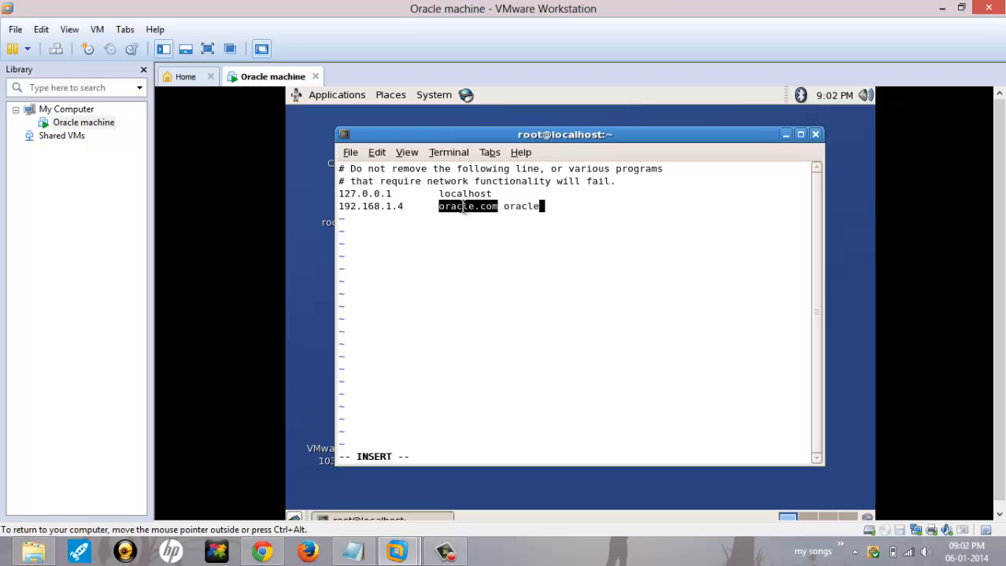
left_click(463, 206)
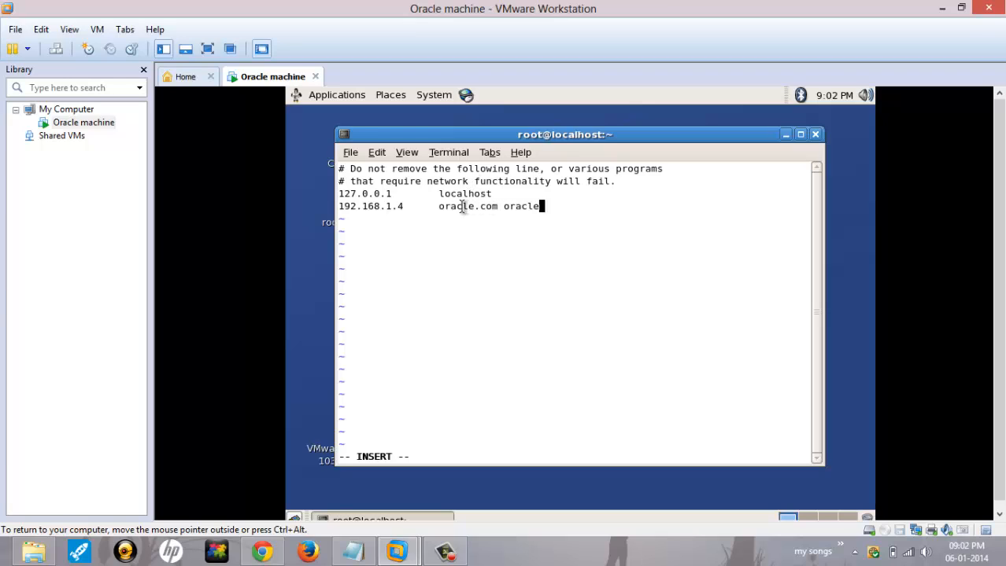
double_click(462, 206)
left_click(532, 208)
double_click(506, 208)
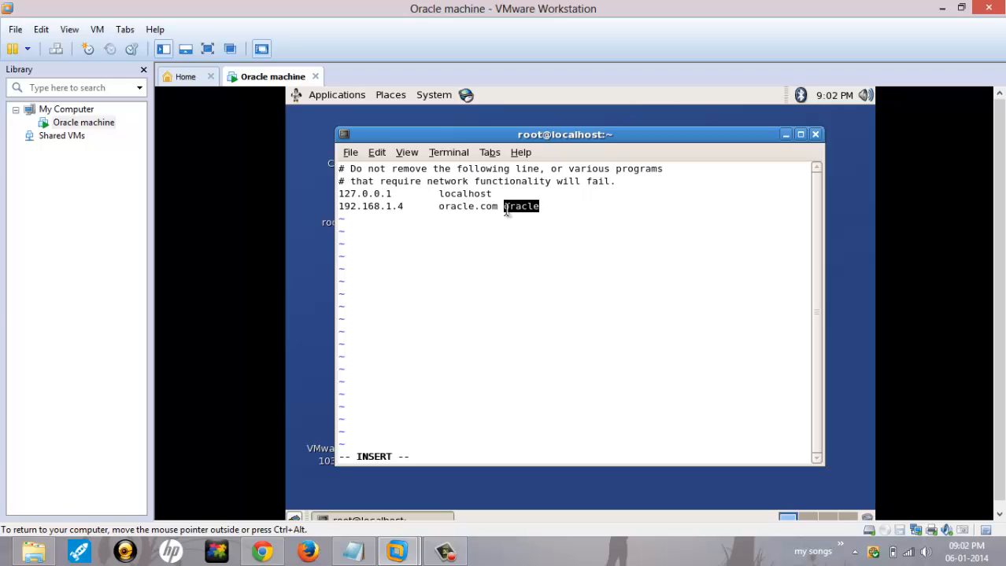
left_click(583, 220)
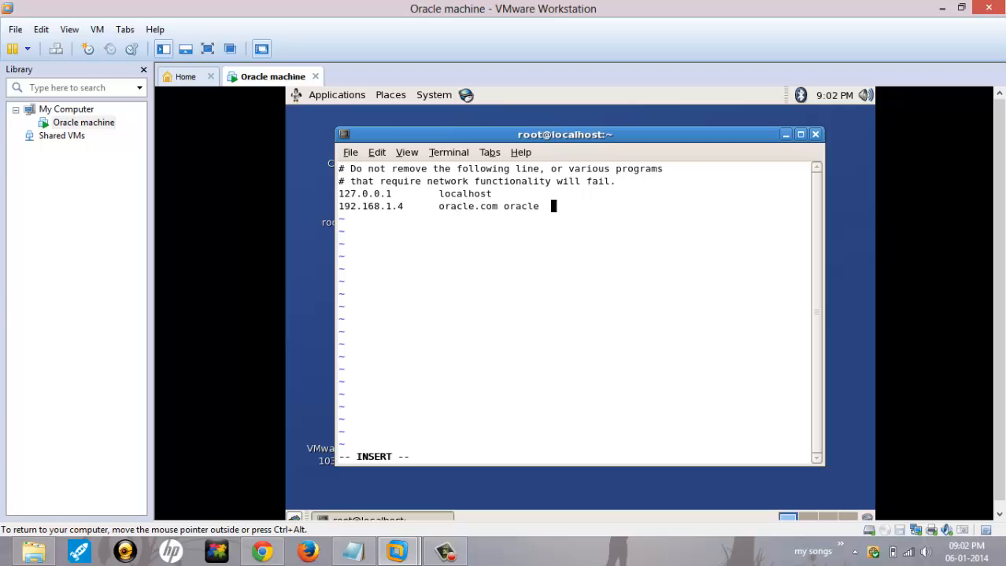
type("postgres.come")
key("BackSpace")
type("postgres")
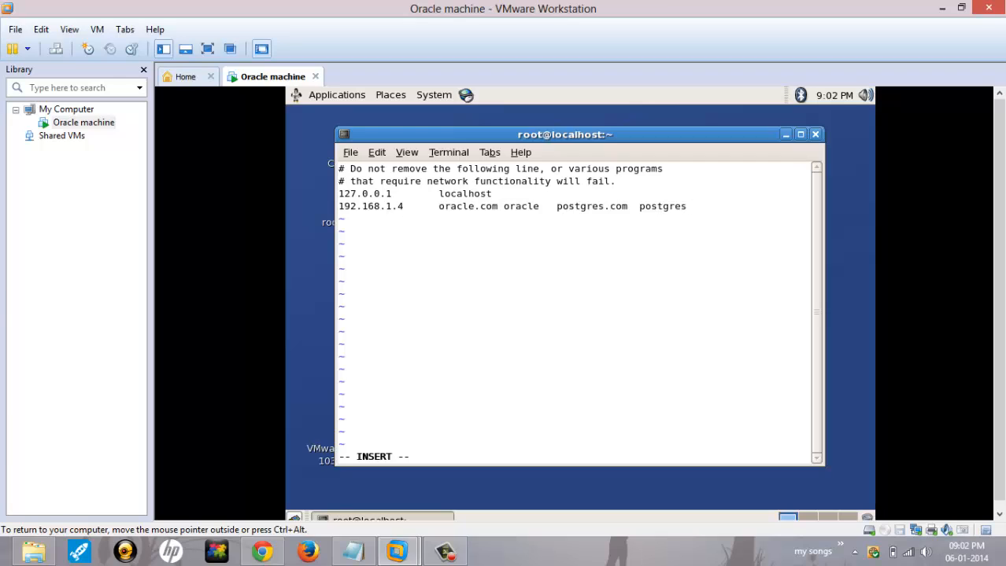
double_click(576, 206)
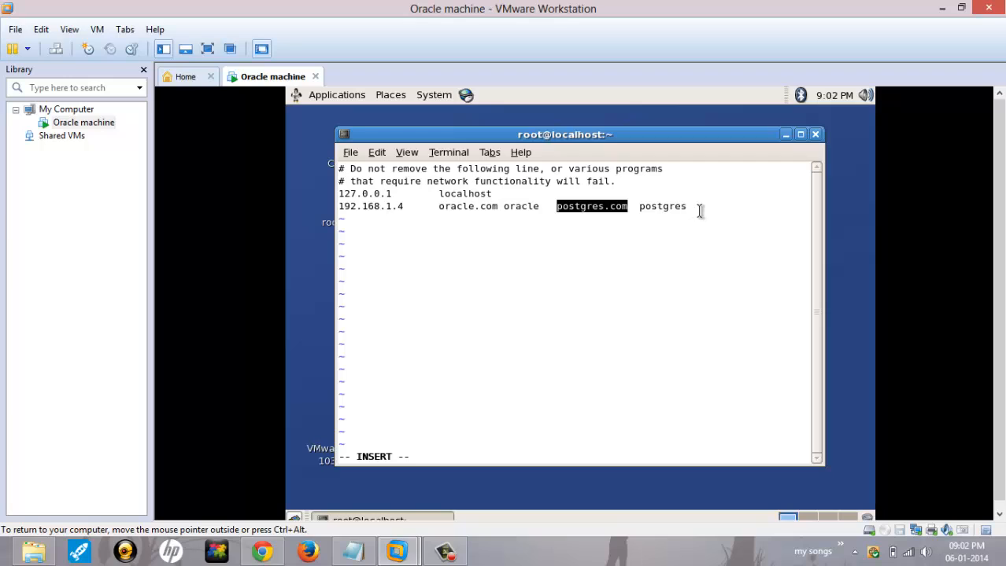
key("BackSpace")
key("BackSpace")
key("BackSpace")
key("BackSpace")
key("BackSpace")
key("BackSpace")
key("BackSpace")
key("BackSpace")
key("BackSpace")
key("BackSpace")
key("BackSpace")
key("BackSpace")
key("BackSpace")
key("BackSpace")
key("BackSpace")
key("BackSpace")
key("BackSpace")
key("BackSpace")
key("BackSpace")
key("BackSpace")
key("BackSpace")
key("BackSpace")
key("BackSpace")
key("BackSpace")
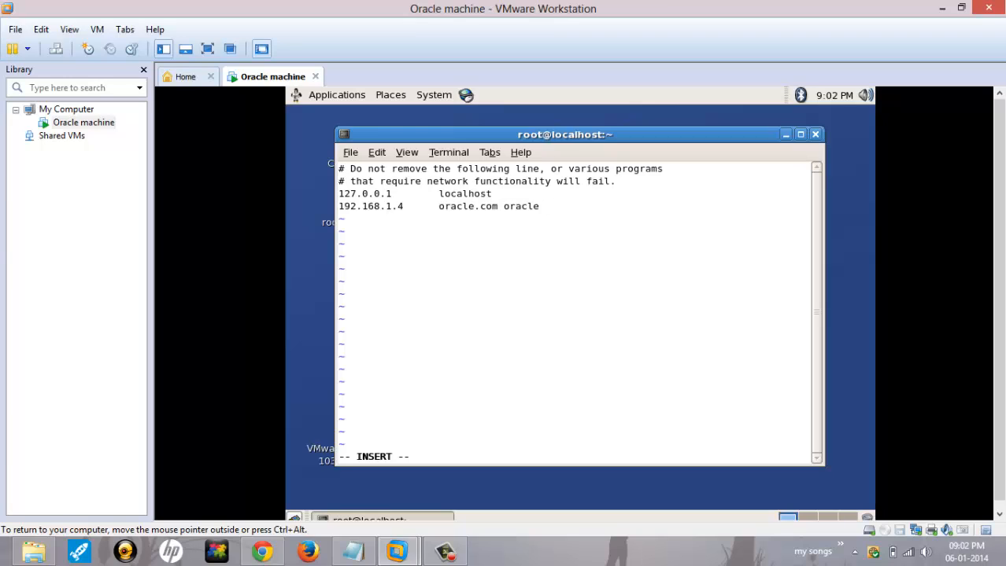
Step: Save the hosts file with :wq and run neat
key("Escape")
type(":wq")
key("Return")
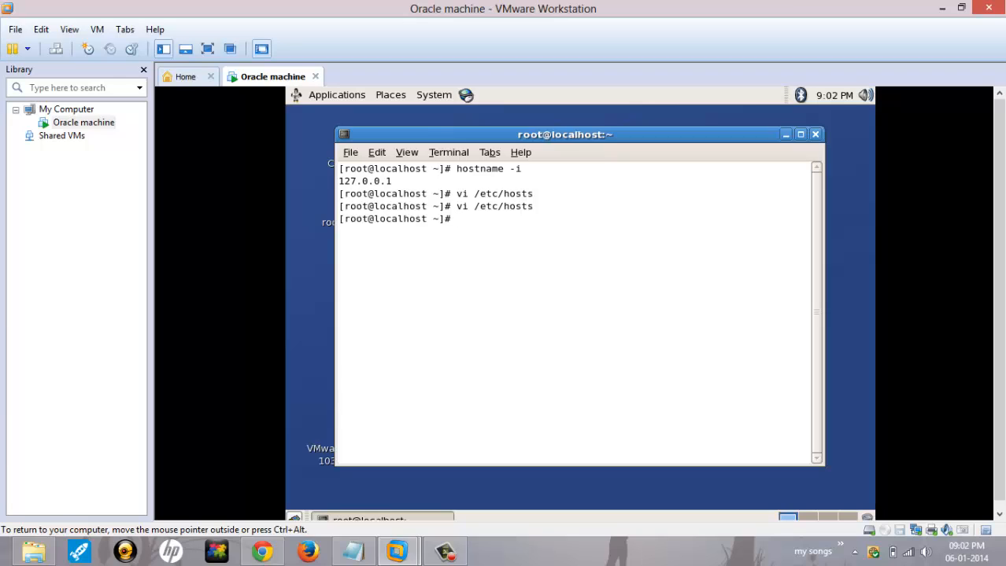
type("neat")
key("Return")
Step: Rerun neat from a fresh prompt to bring up Network Configuration listing eth0
double_click(601, 246)
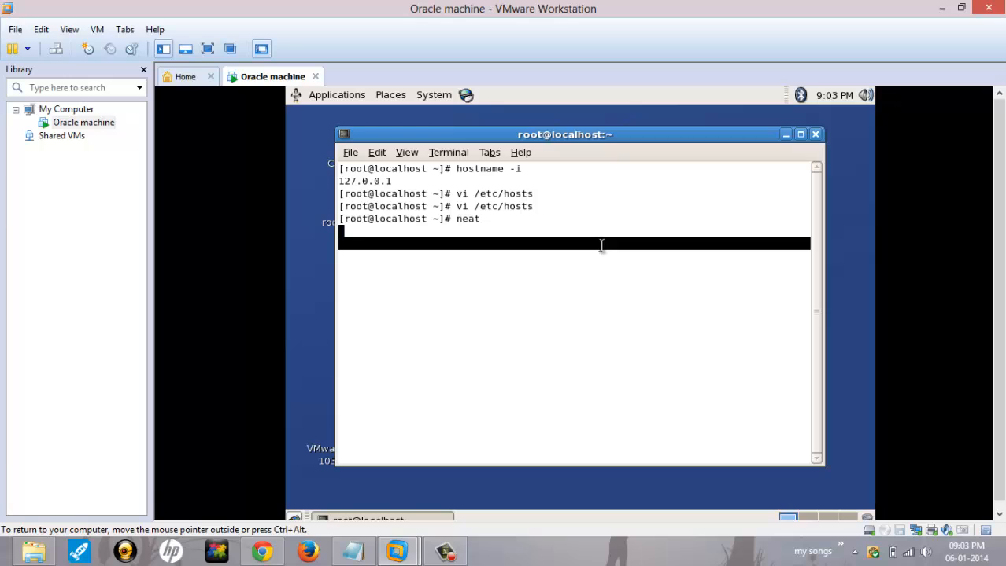
left_click(579, 273)
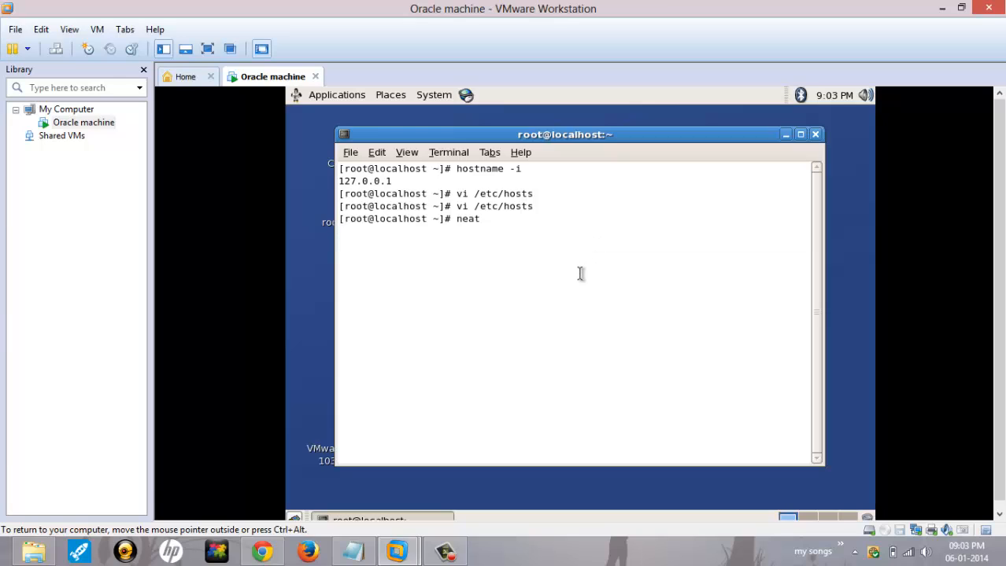
key("Return")
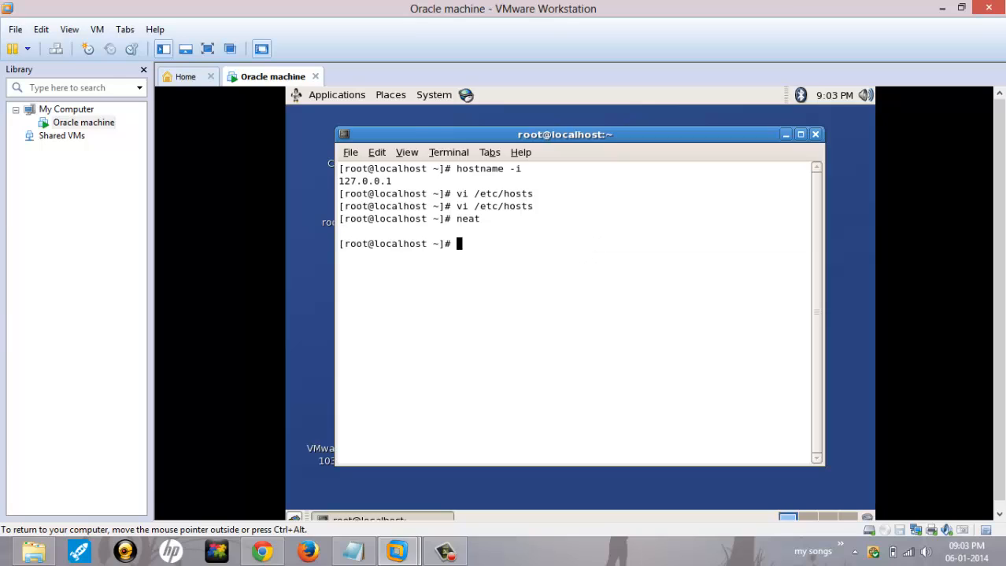
key("Up")
key("Return")
mouse_move(414, 555)
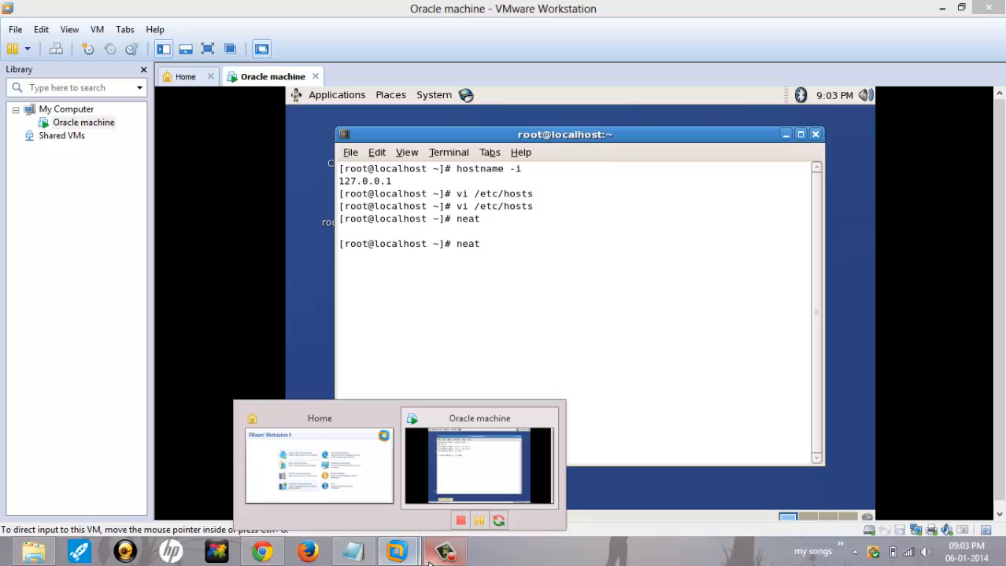
left_click(446, 552)
left_click(391, 506)
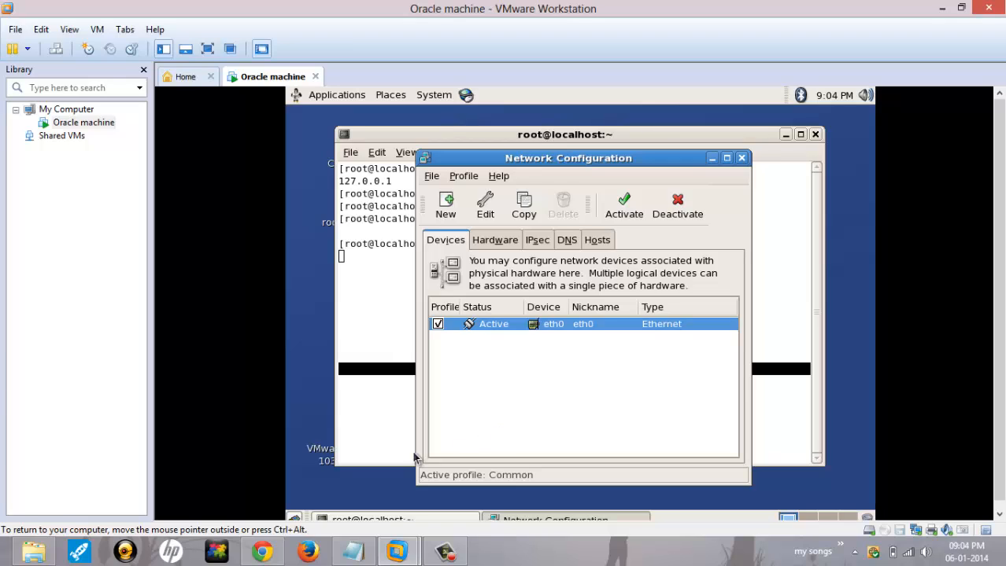
Step: Open the eth0 Ethernet Device properties and switch the VM to full screen
double_click(556, 327)
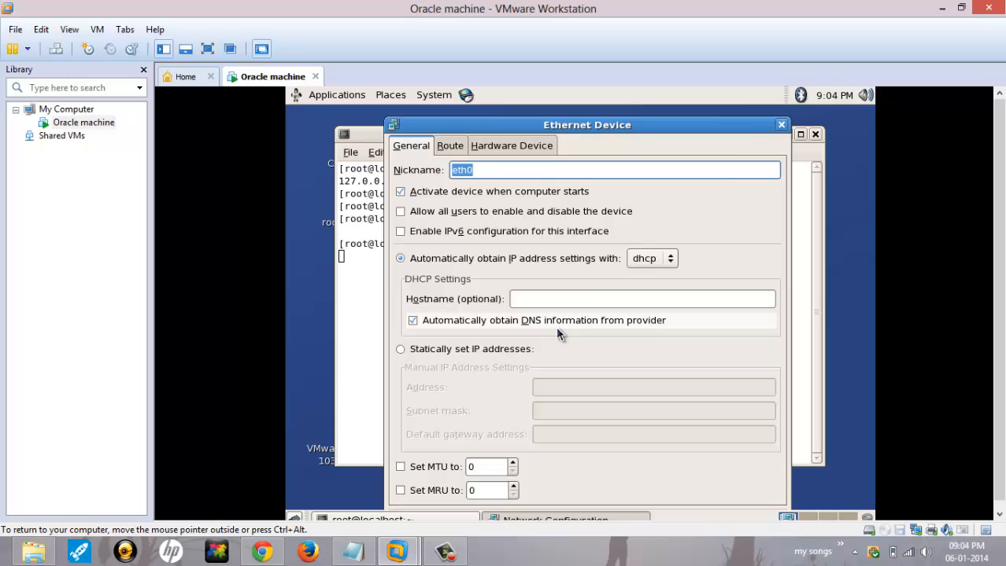
left_click(781, 125)
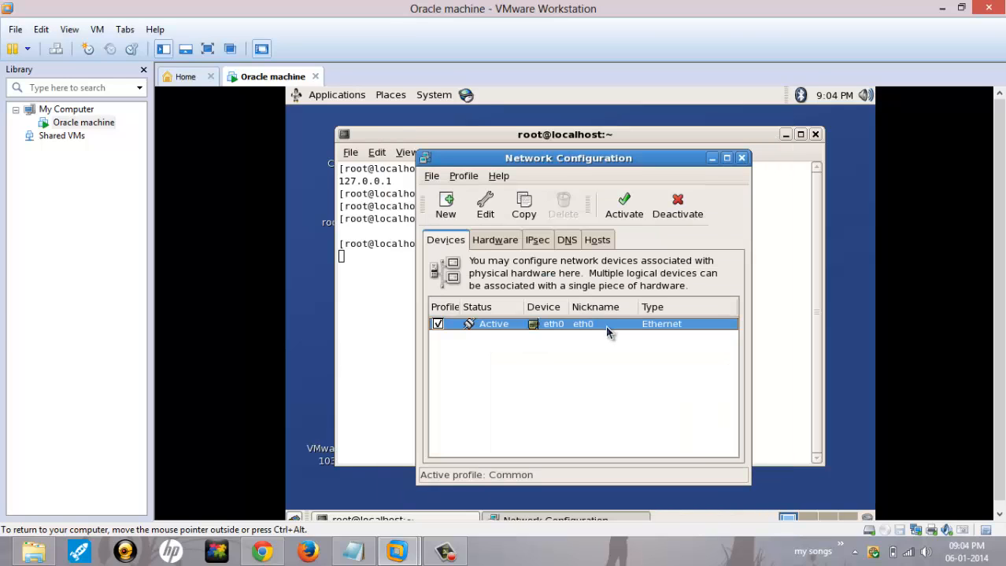
double_click(558, 325)
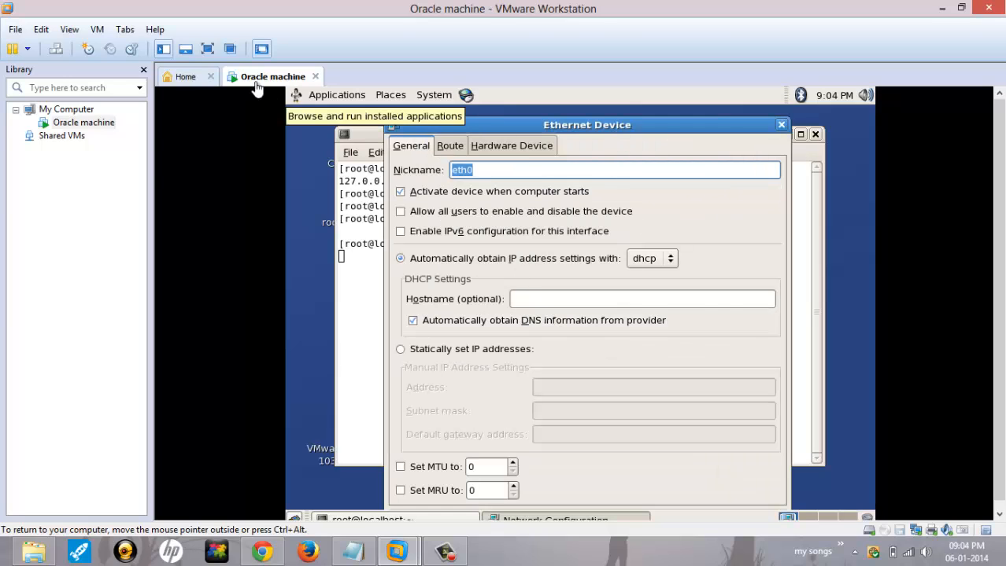
left_click(207, 50)
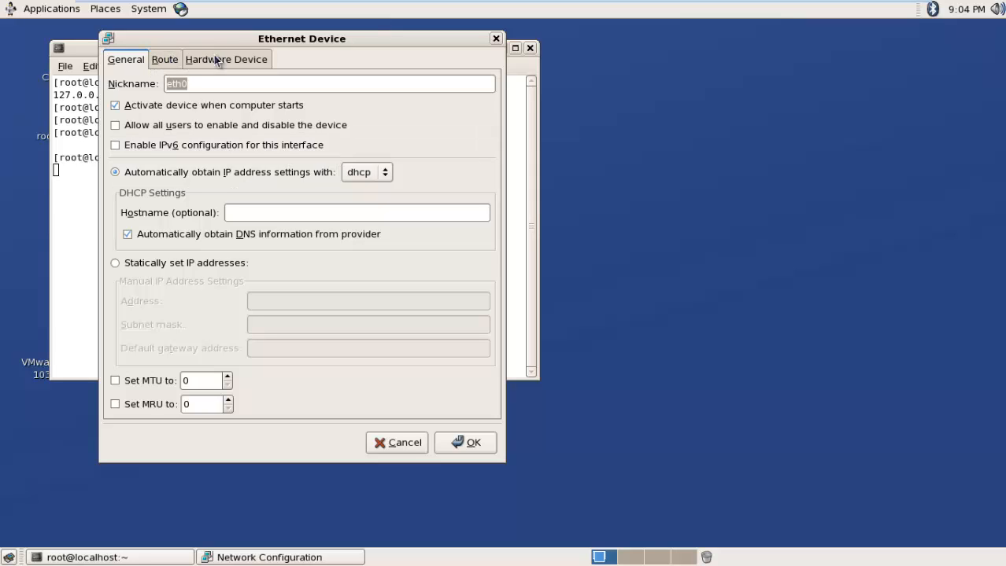
Step: Set eth0 to static IP 192.168.1.4, mask 255.255.255.0, gateway 192.168.2.1
left_click(182, 270)
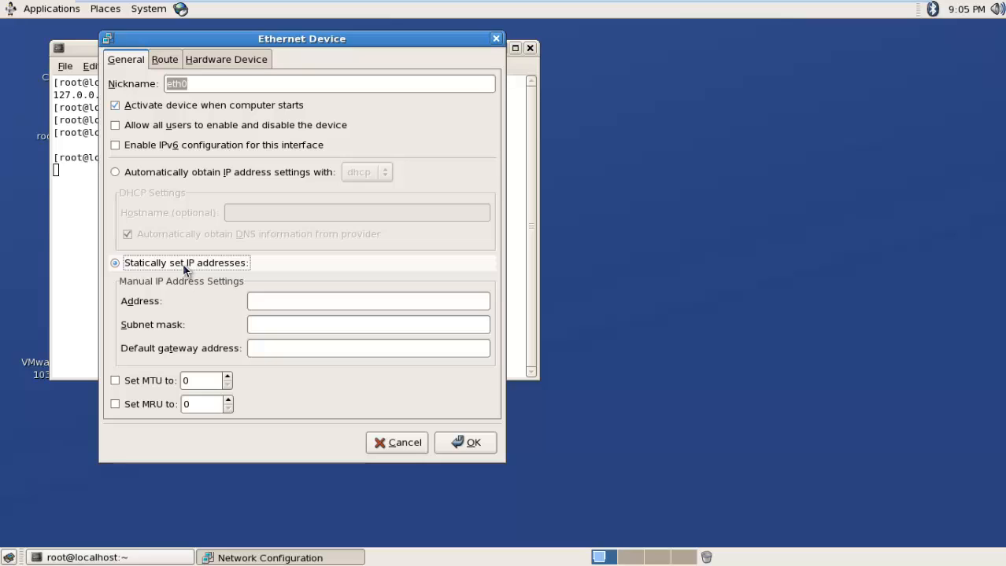
left_click(267, 300)
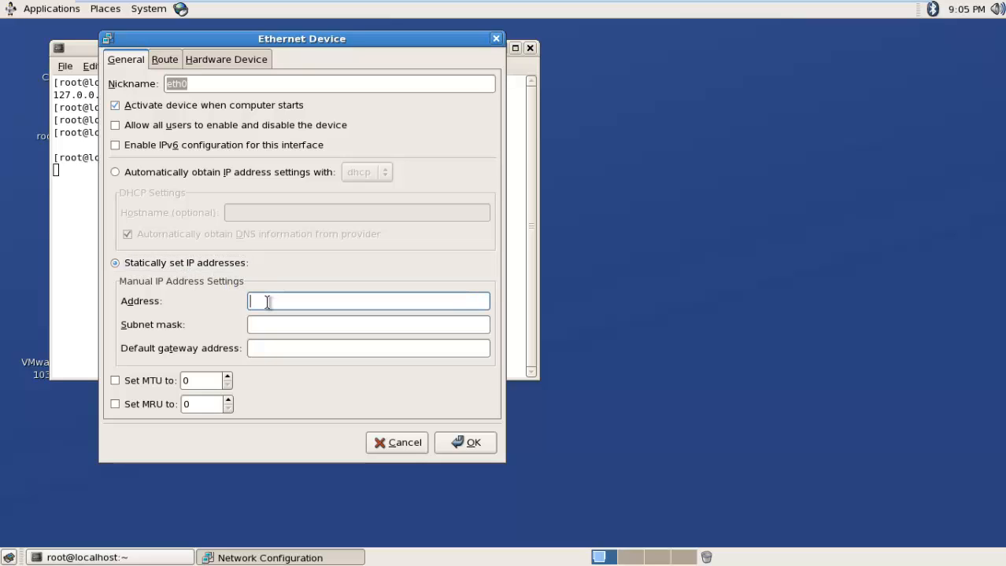
type("192.168.1.4")
key("Tab")
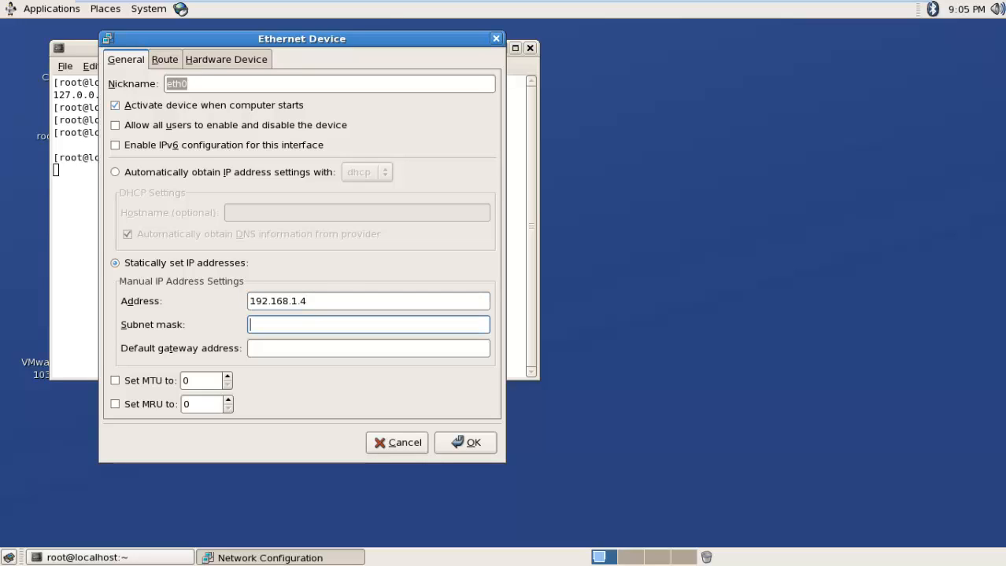
type("255.255.255.0")
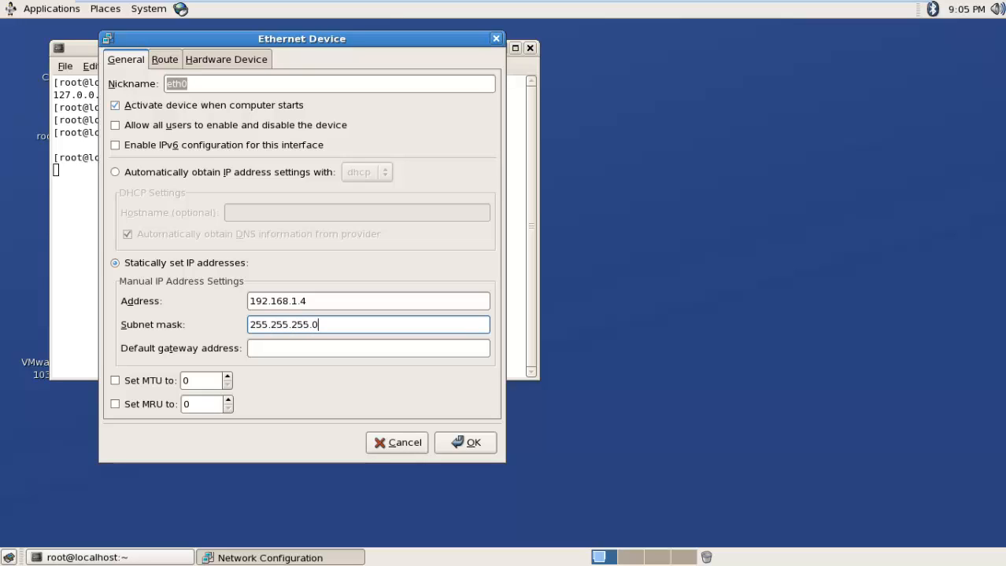
key("Tab")
type("19")
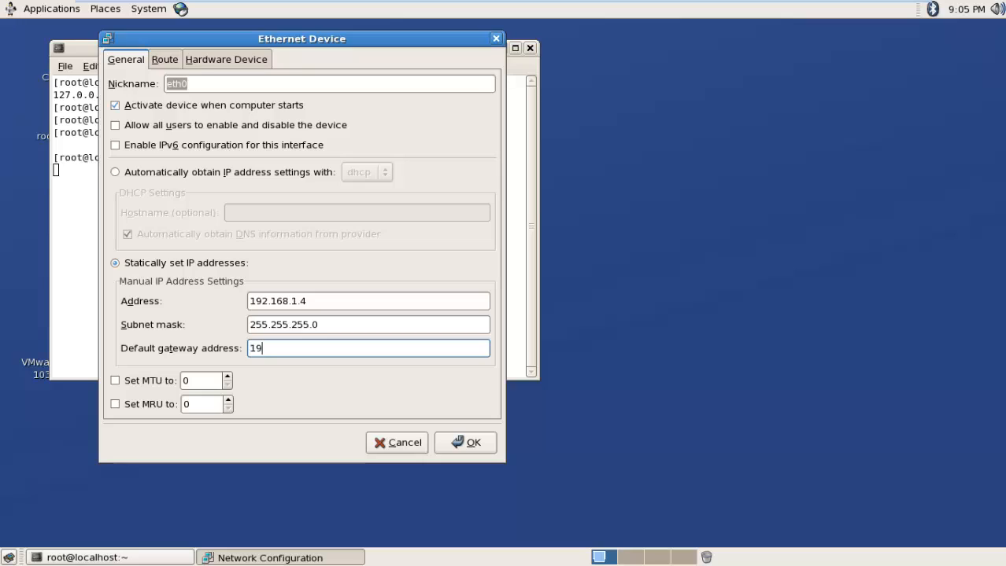
type("2.168.2.1")
Step: Probe the MAC address on the Hardware Device tab and apply the eth0 settings
left_click(260, 62)
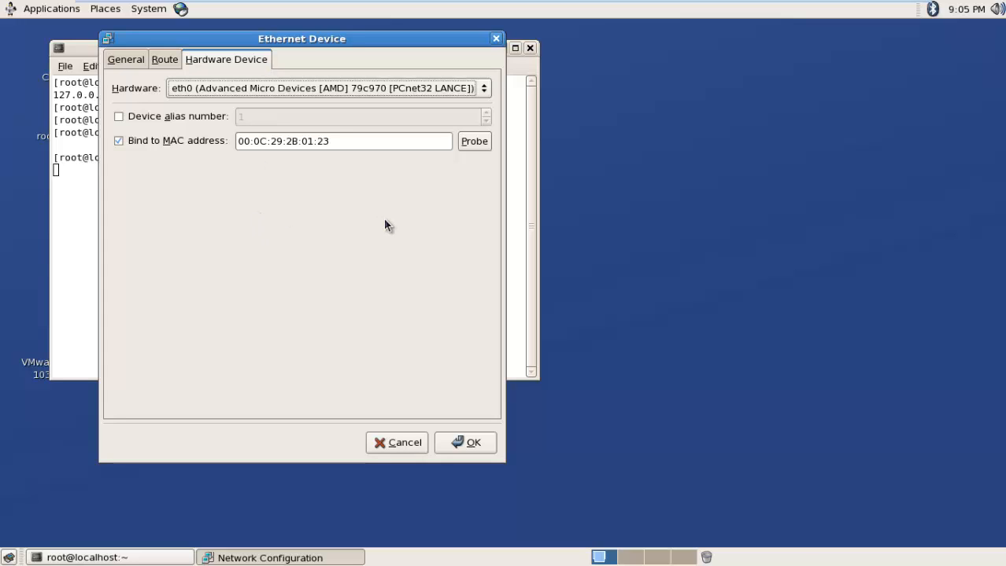
left_click(471, 143)
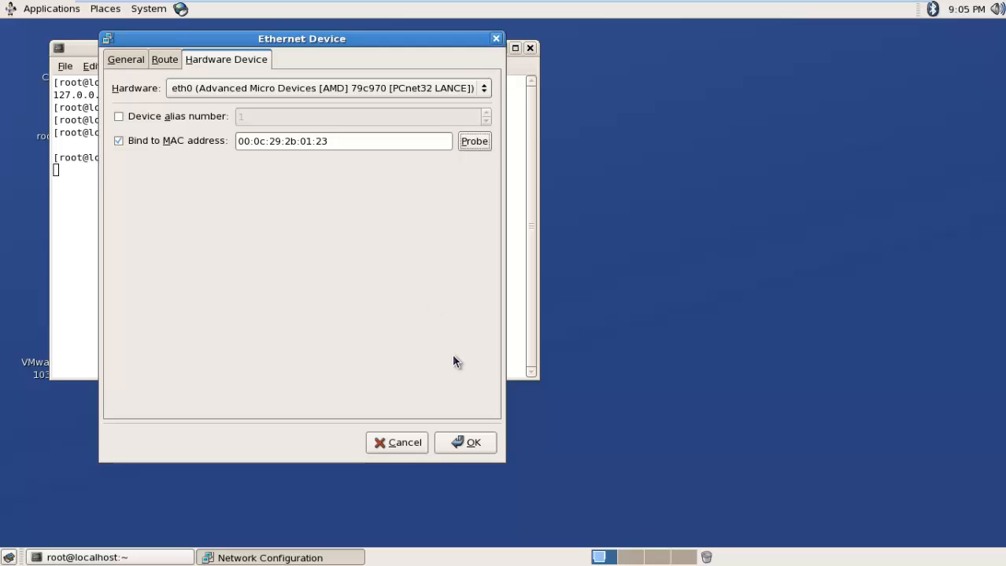
left_click(464, 443)
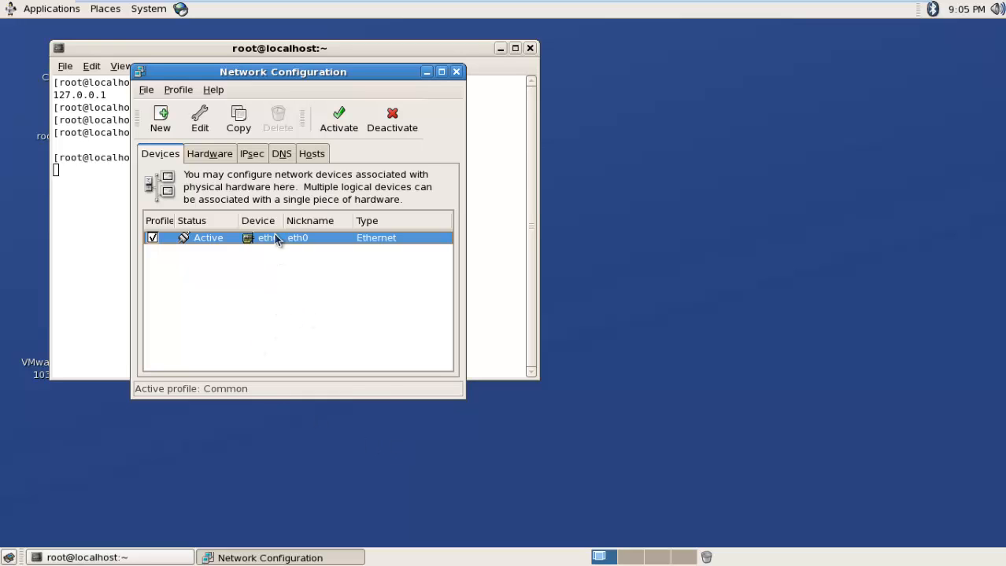
Step: Set hostname oracle.com, primary DNS 192.168.1.1, and clear the DNS search path
left_click(281, 156)
left_click(360, 225)
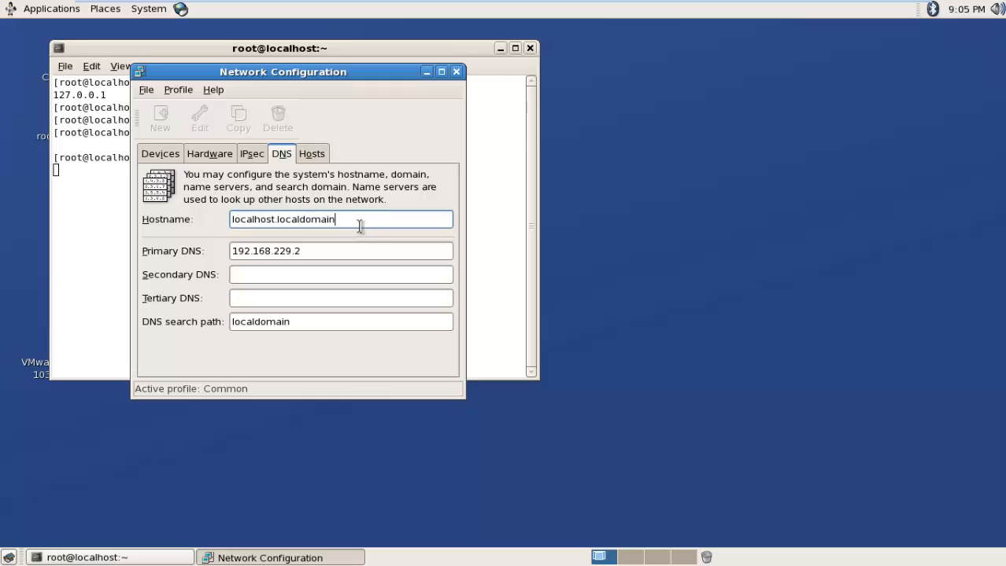
triple_click(359, 225)
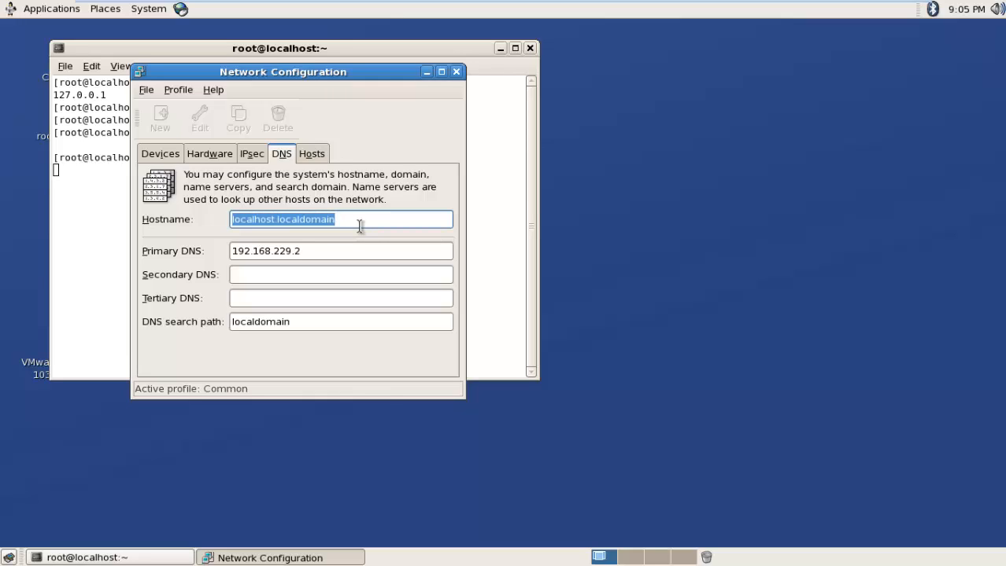
type("oracl")
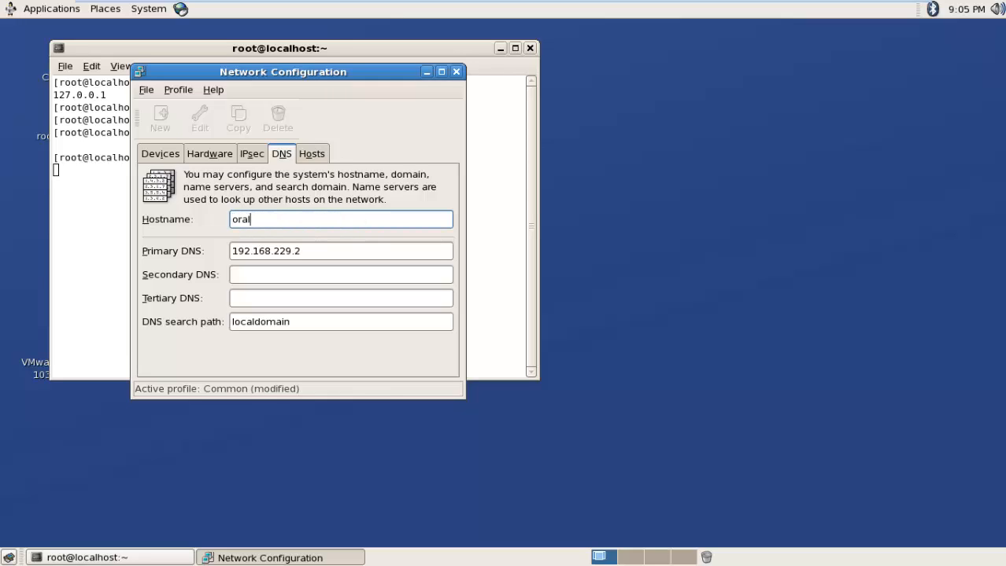
type("e.com")
double_click(343, 250)
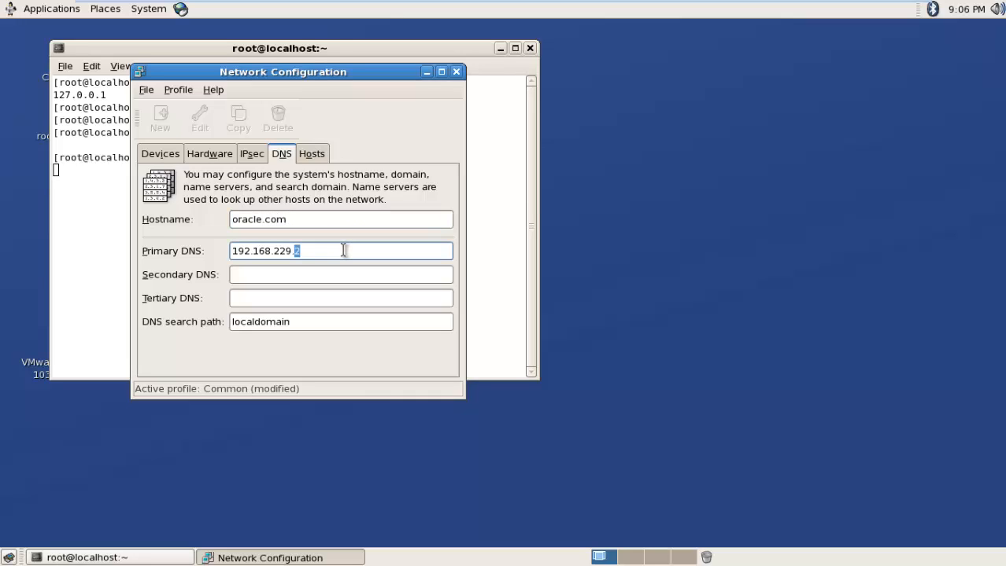
key("BackSpace")
key("BackSpace")
key("BackSpace")
key("BackSpace")
double_click(320, 322)
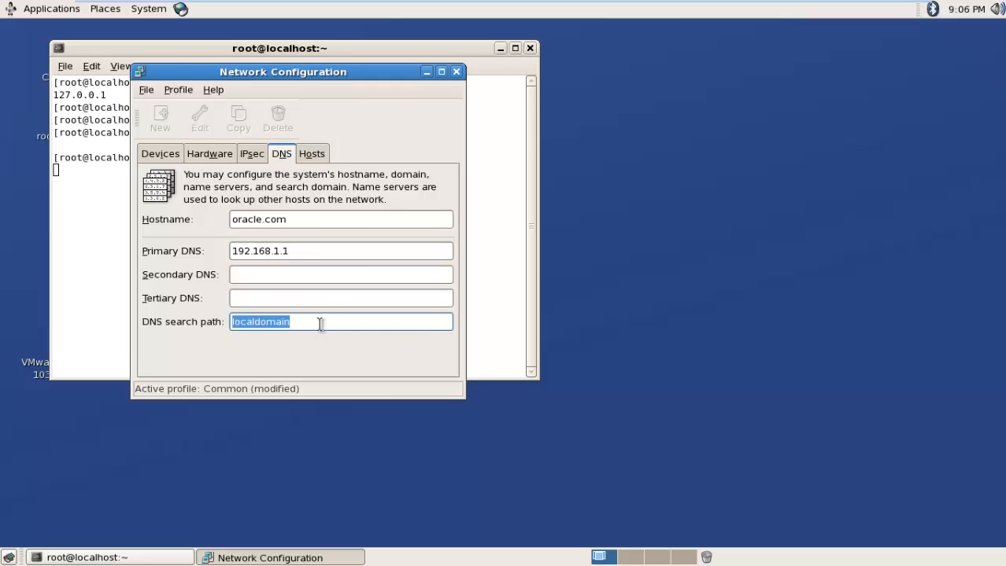
key("BackSpace")
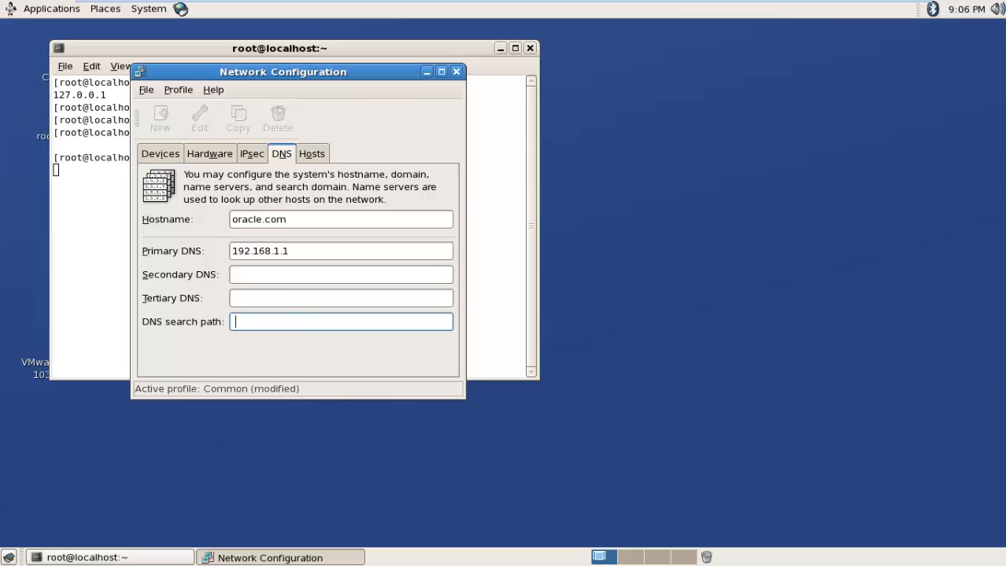
Step: Check the oracle.com entry on the Hosts tab, then go back to Devices
left_click(311, 155)
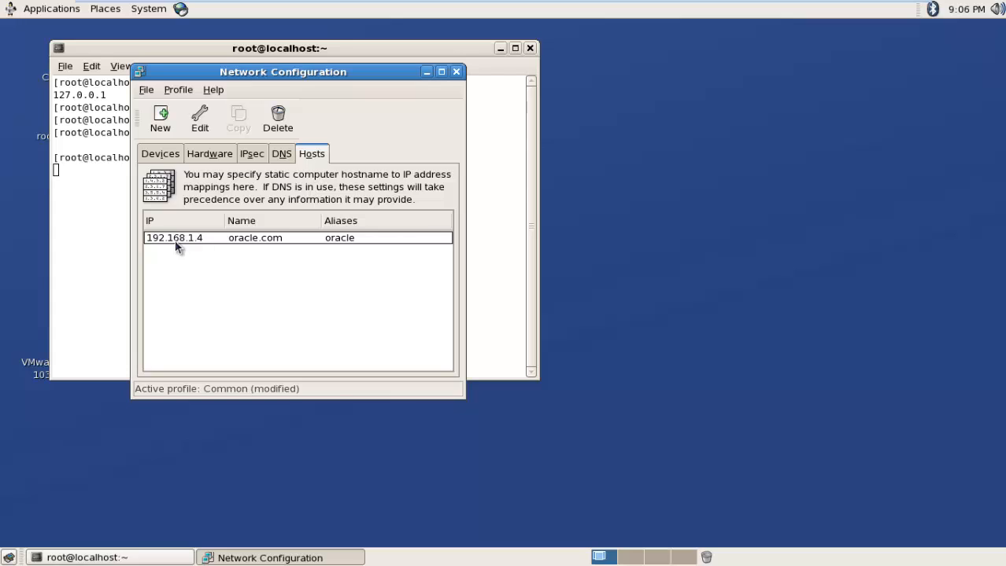
left_click(201, 241)
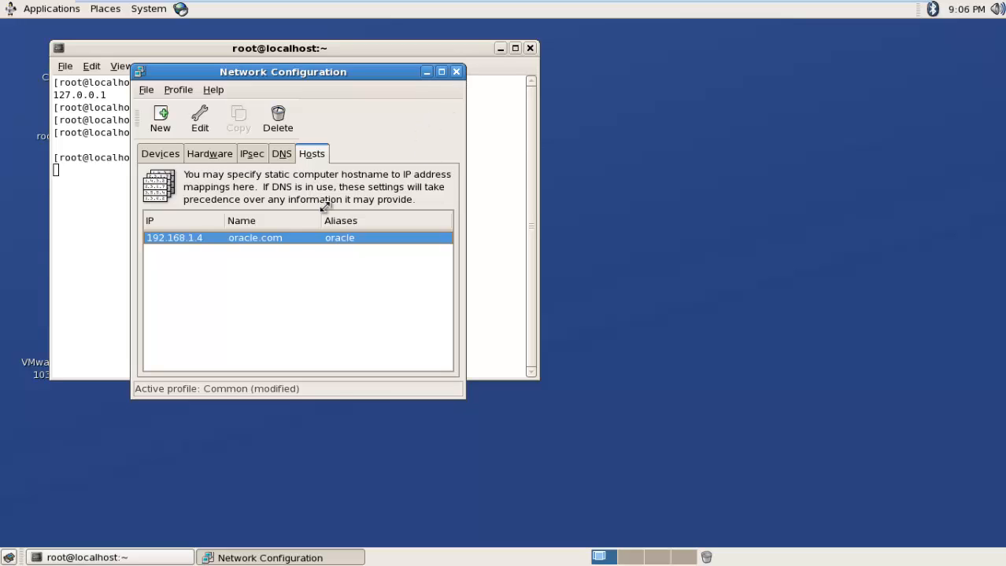
left_click(174, 158)
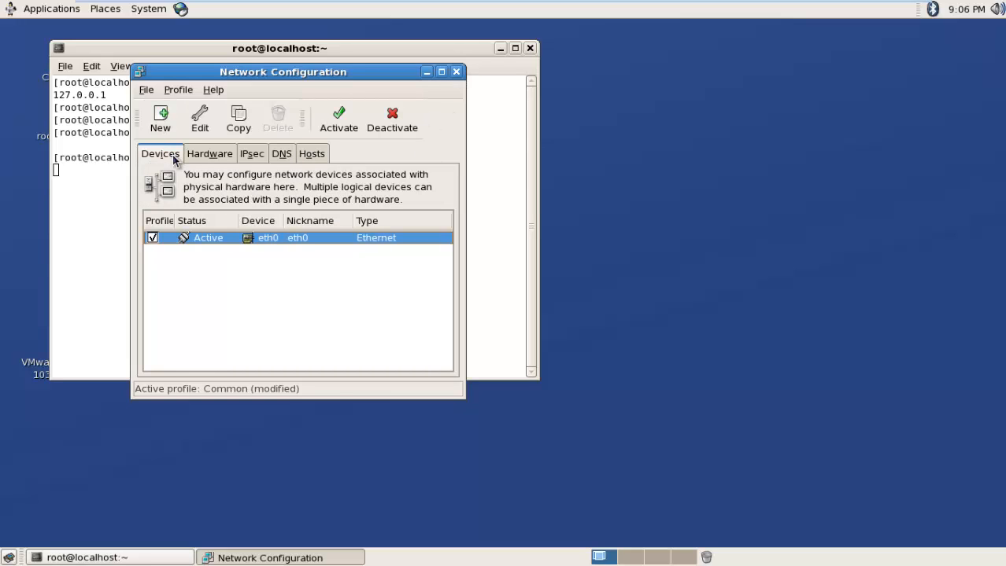
Step: Activate eth0, agreeing to save the pending changes first
left_click(344, 117)
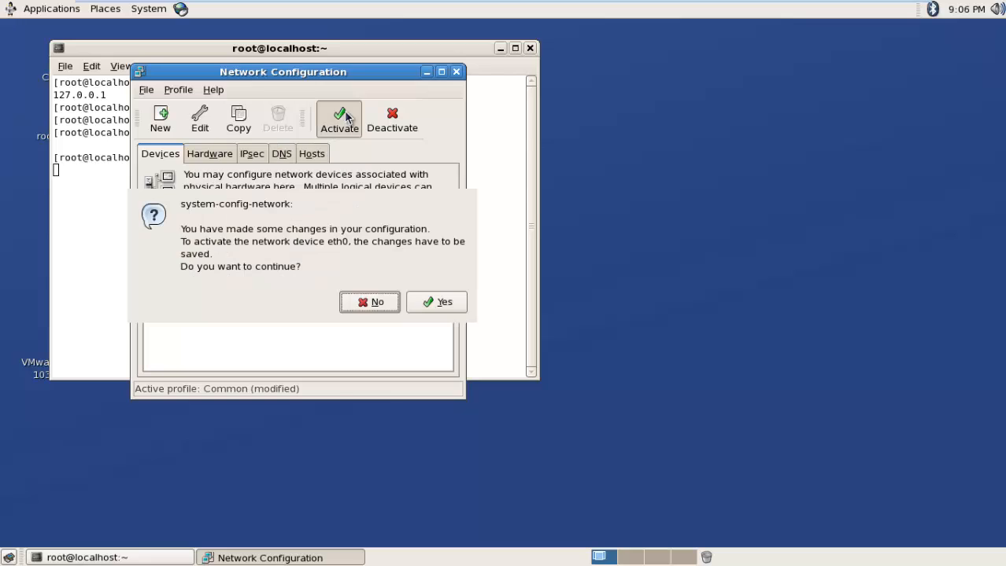
left_click(441, 300)
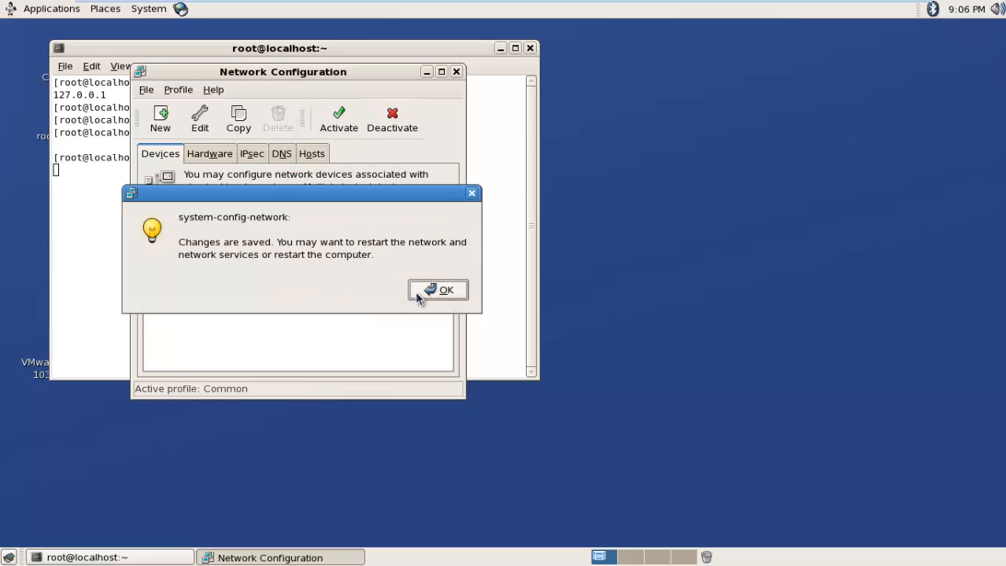
left_click(416, 292)
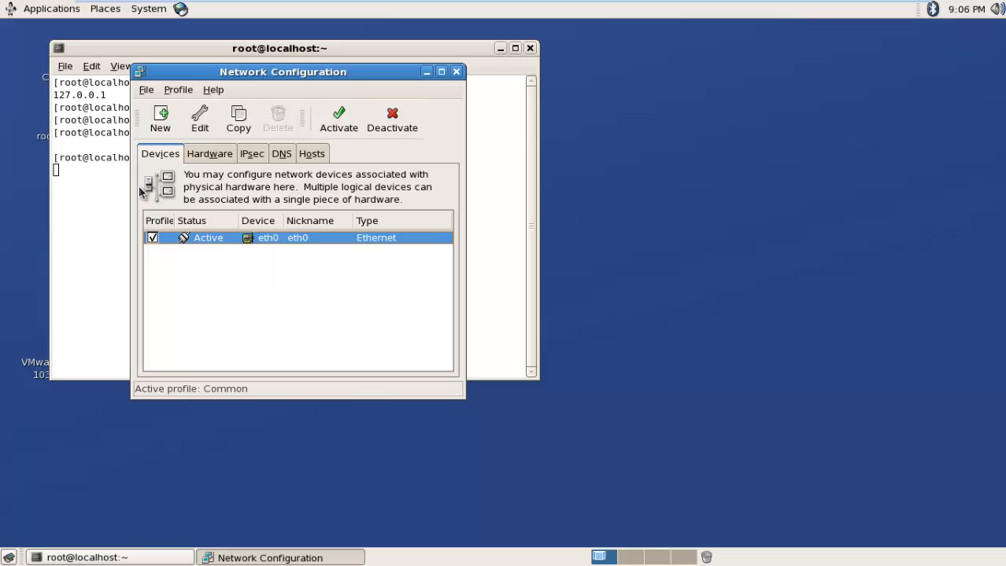
Step: Save the network configuration and quit the Network Configuration tool
left_click(146, 91)
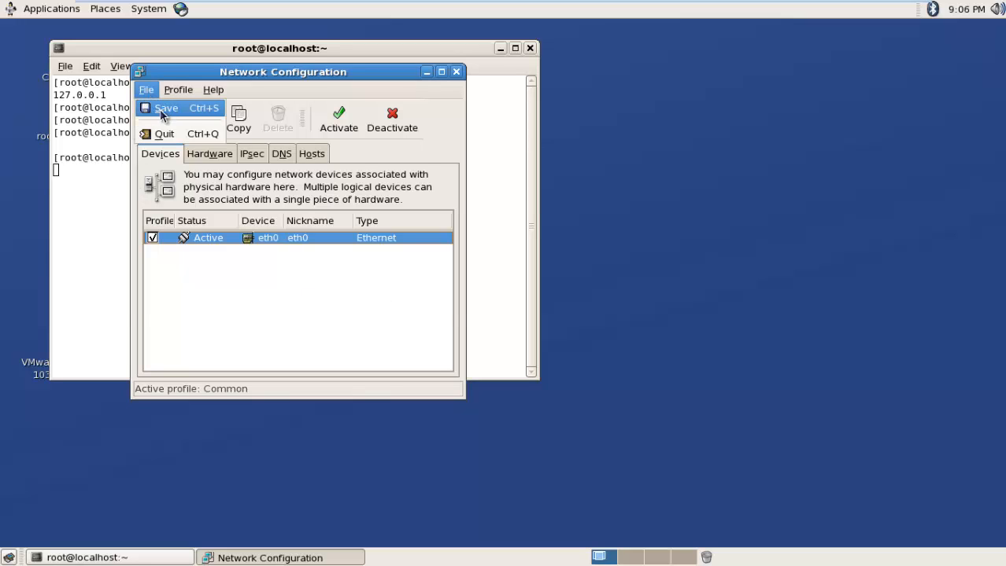
left_click(159, 107)
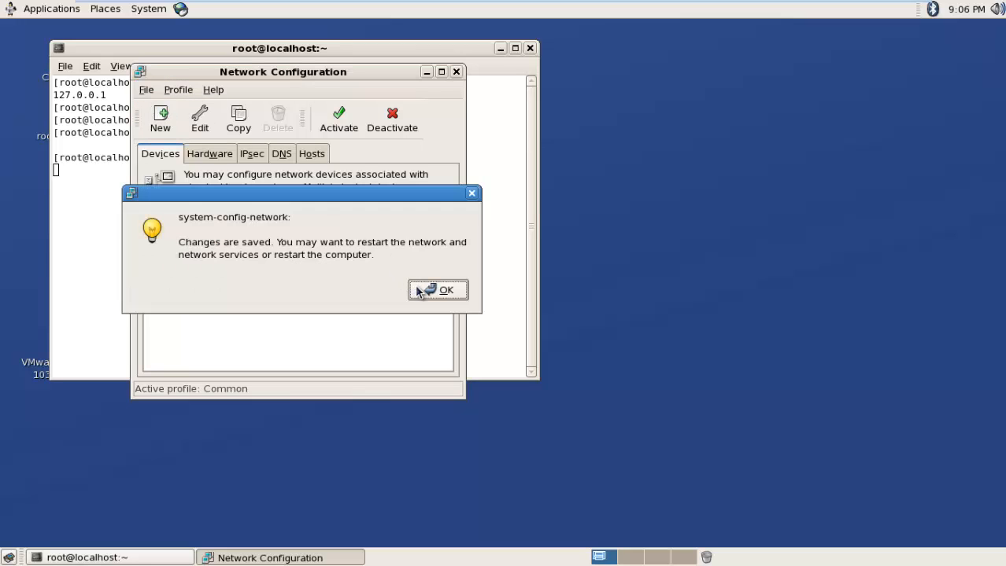
left_click(435, 290)
left_click(145, 94)
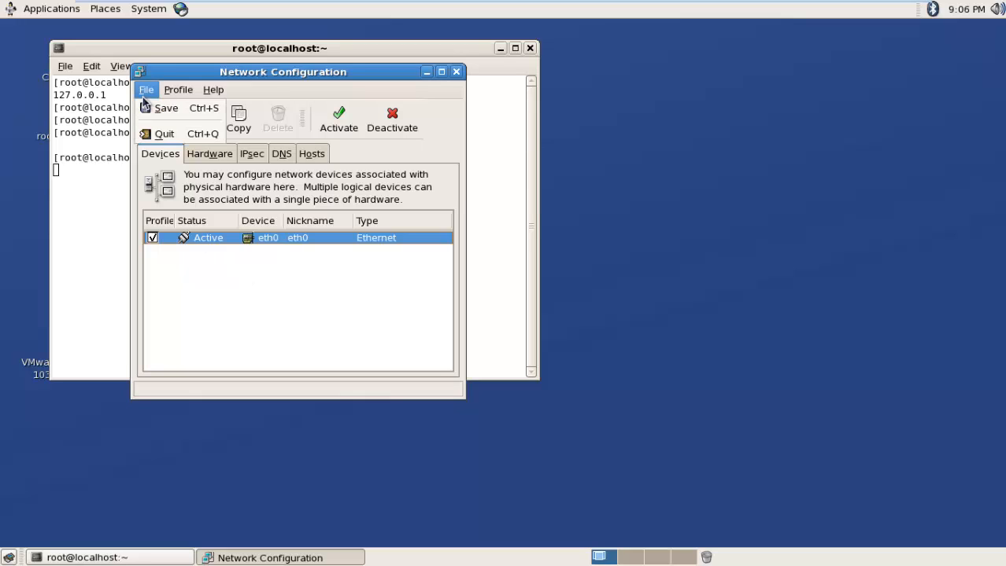
left_click(154, 130)
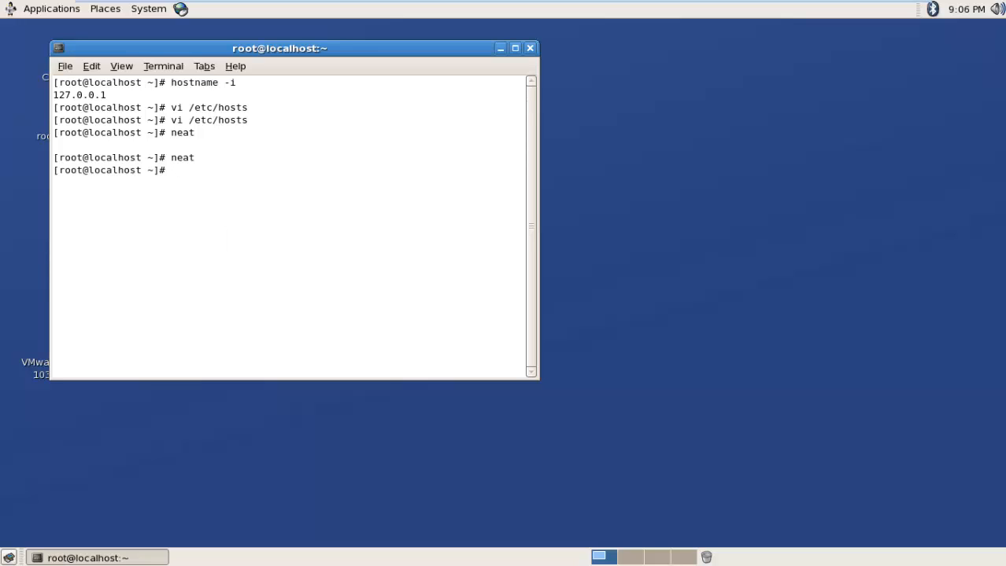
Step: Restart the network service, ping 192.168.1.4 until stopped, then minimize the terminal
type("service ")
type("neto")
type("ork restart")
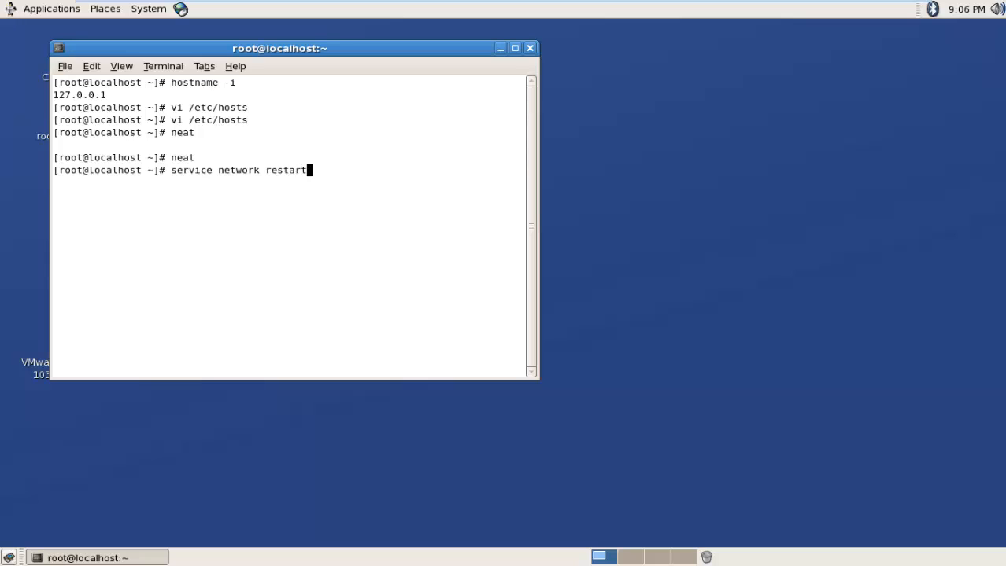
key("Return")
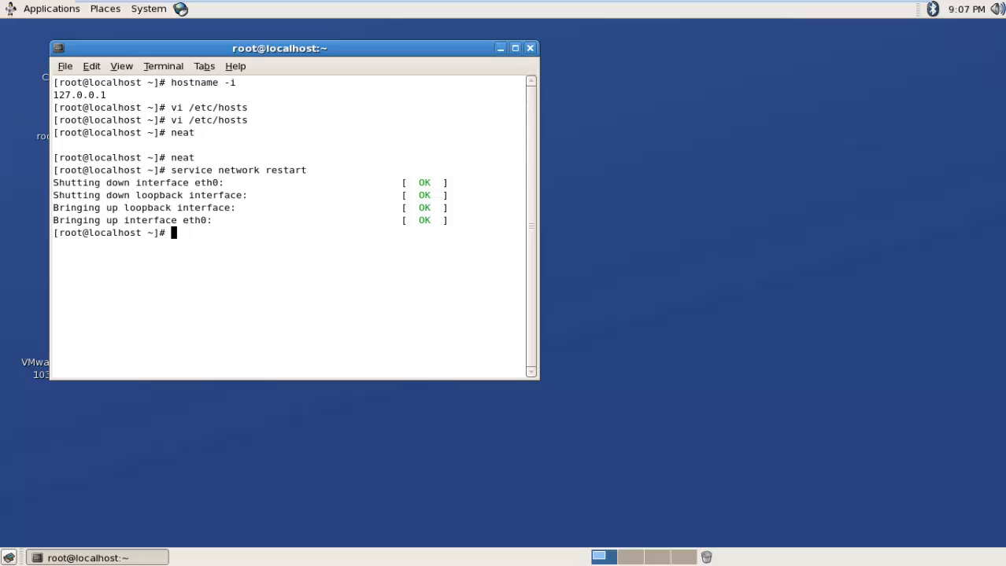
type("ping 192.168.2")
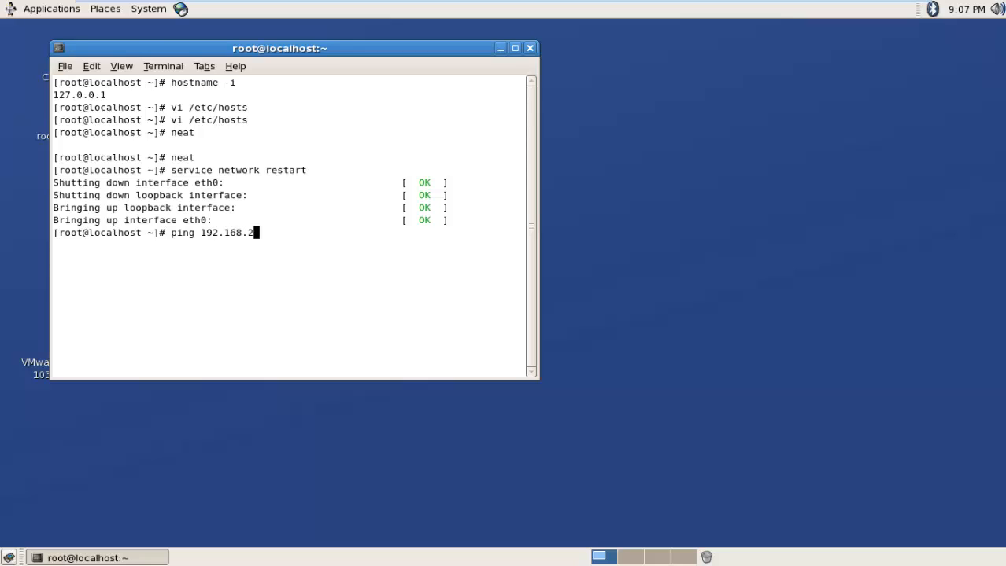
key("BackSpace")
type("1.4")
key("Return")
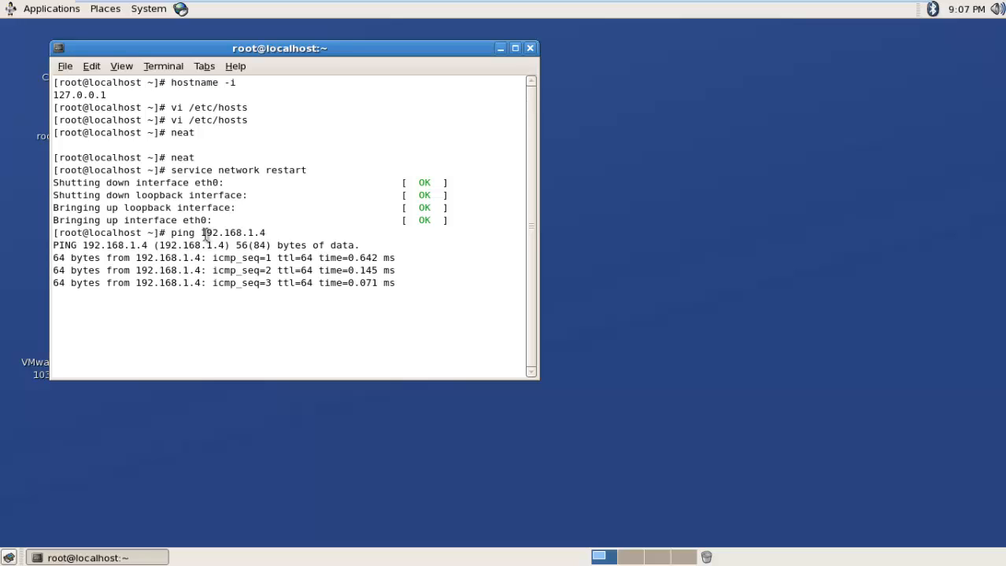
key("ctrl+c")
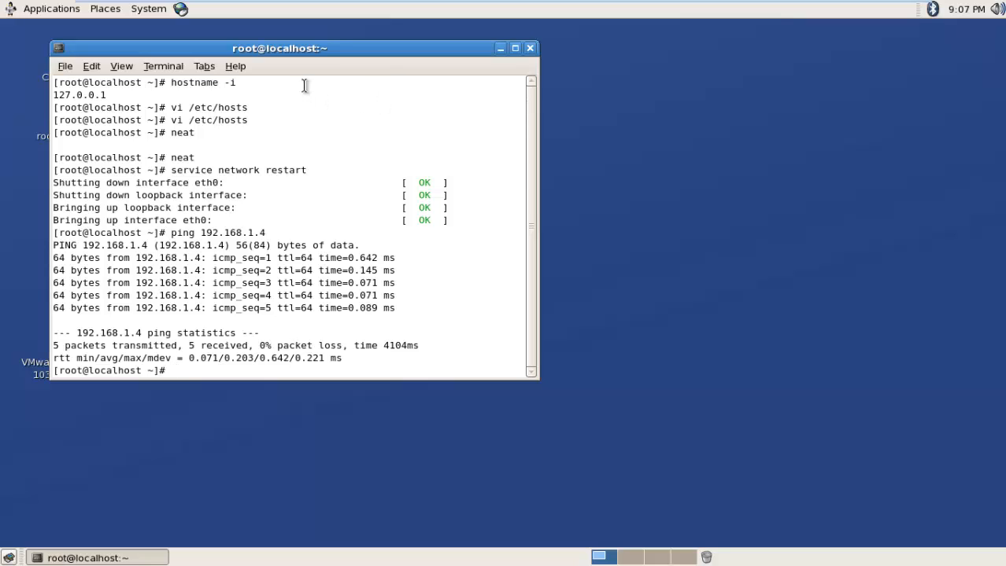
left_click(499, 48)
Step: Launch Firefox in the guest and load the Google Firefox Start page
mouse_move(364, 7)
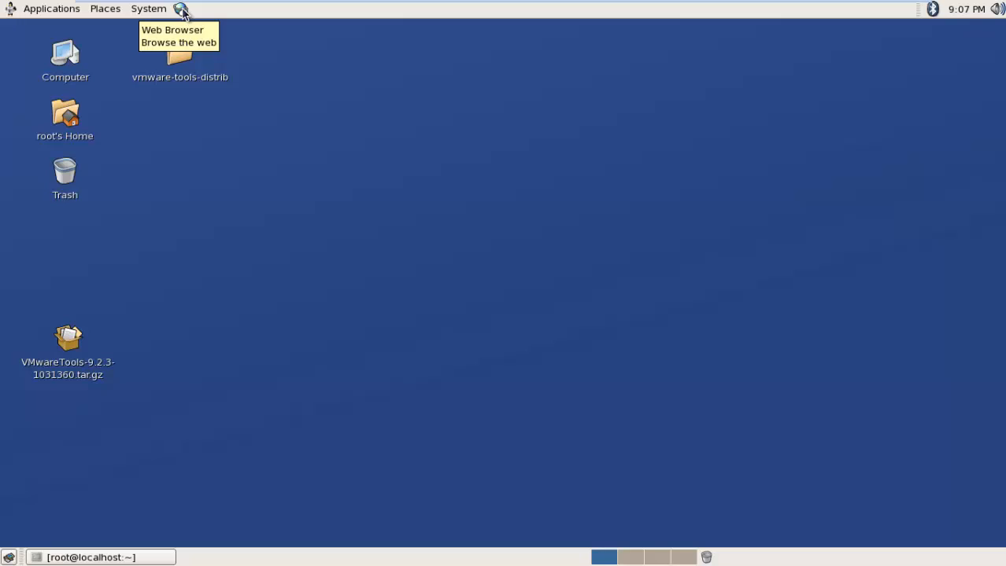
left_click(181, 11)
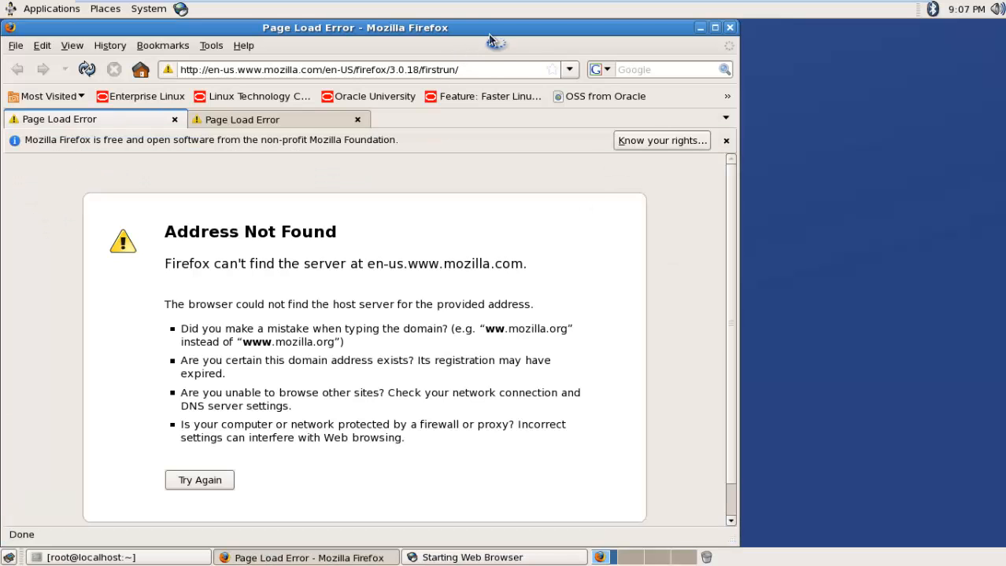
left_click(515, 70)
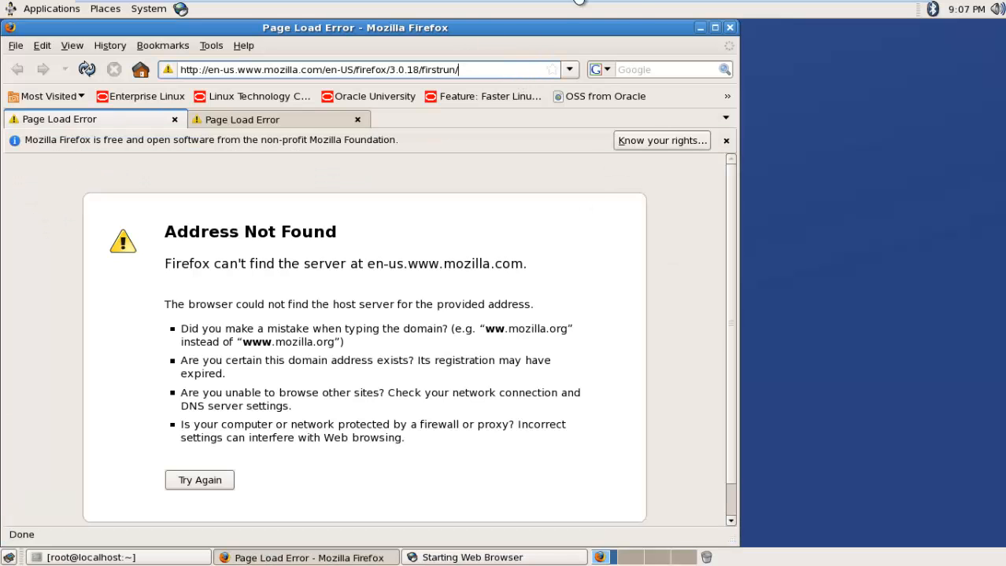
Step: Leave the VM's full-screen view and minimize Firefox to reveal the root terminal
mouse_move(632, 7)
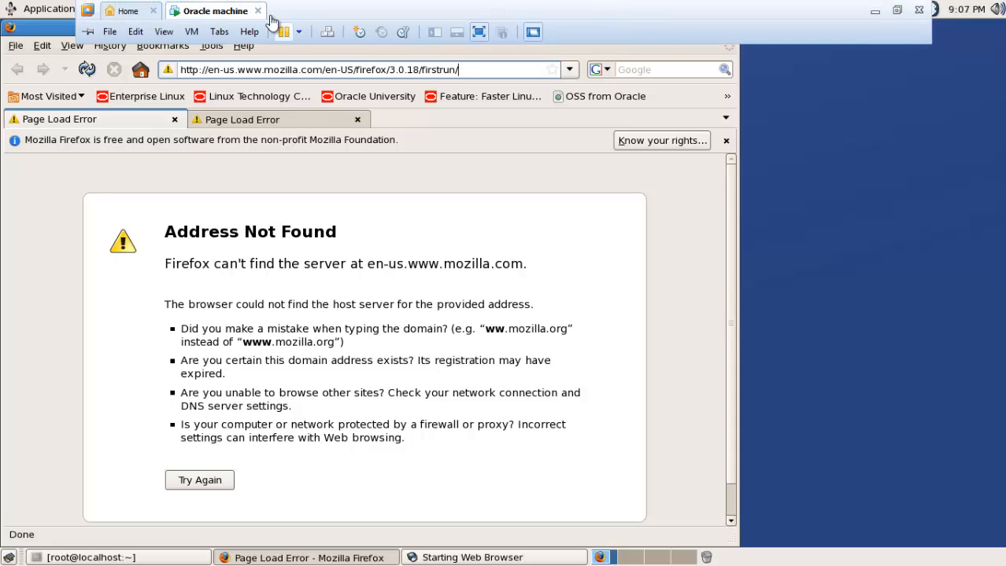
left_click(479, 32)
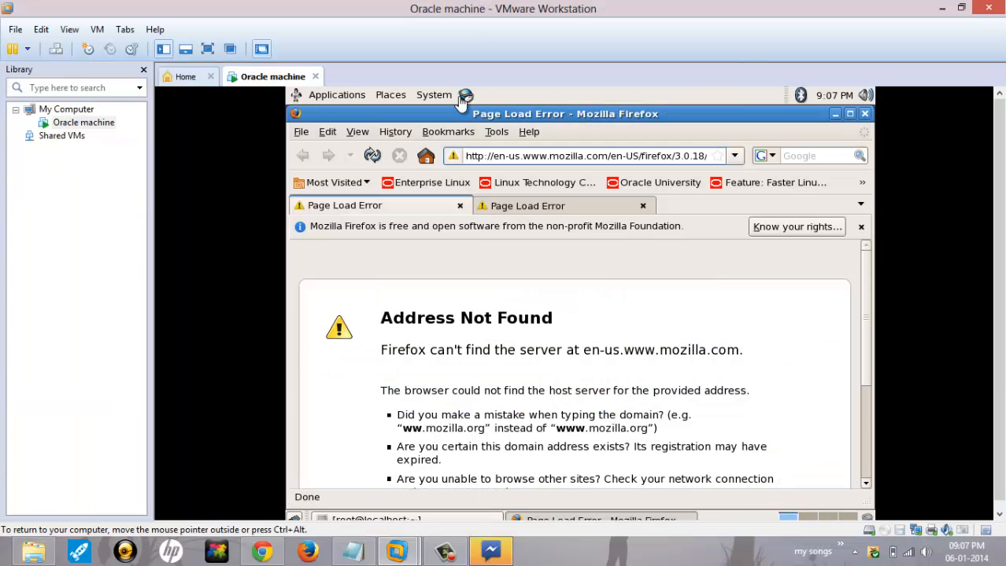
mouse_move(416, 557)
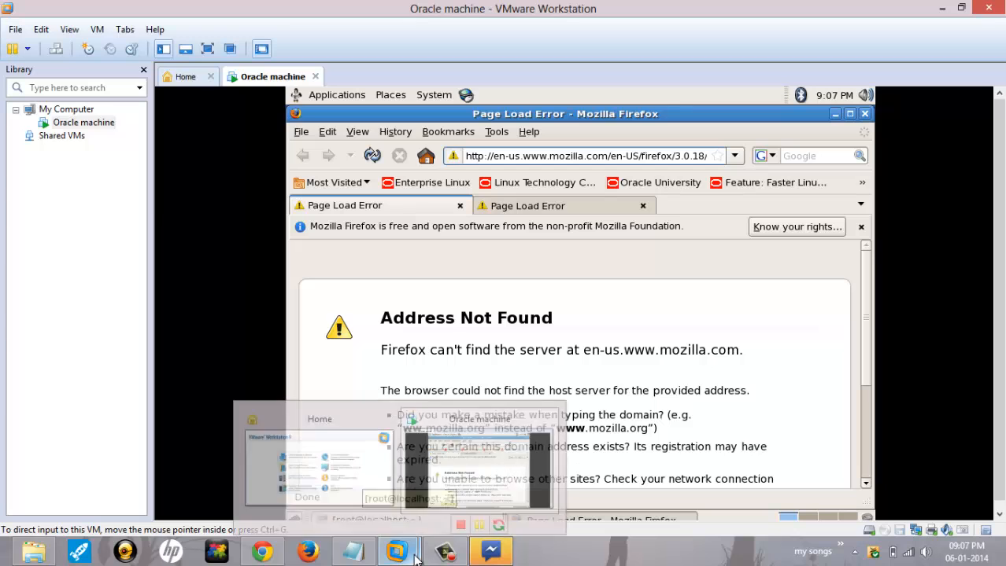
mouse_move(444, 535)
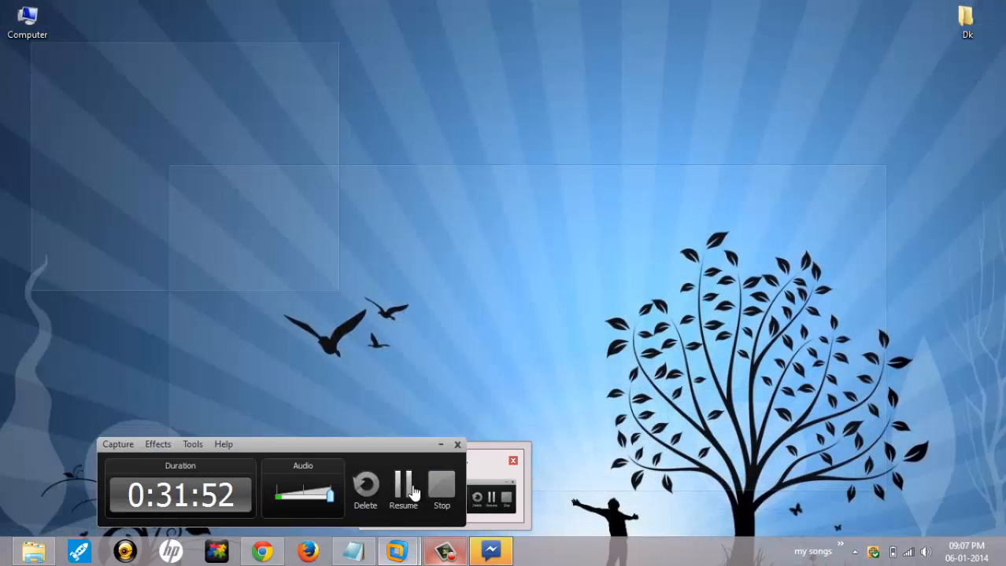
left_click(415, 492)
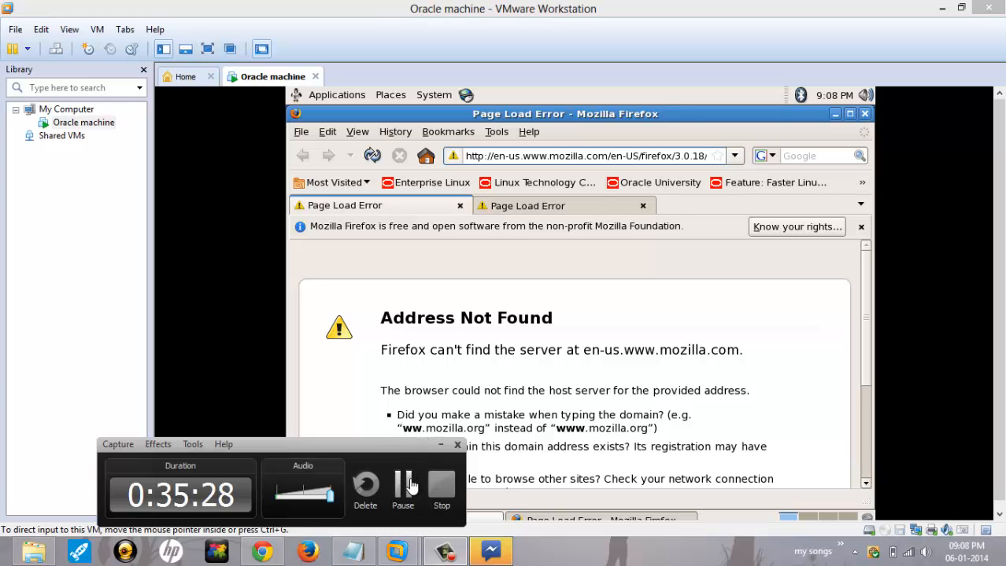
left_click(415, 482)
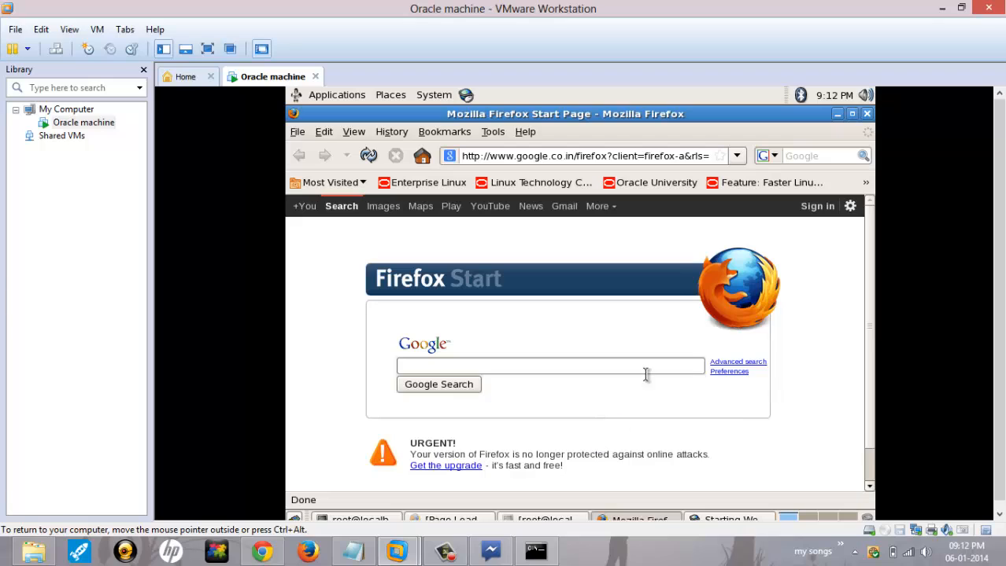
left_click(837, 115)
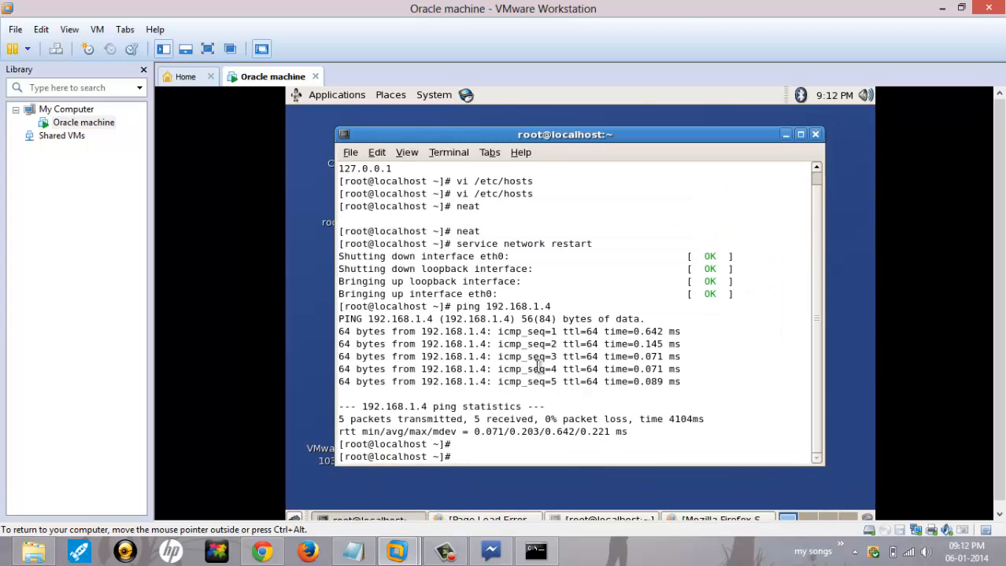
Step: Close the Page Load Error Firefox window and the extra root@oracle terminal
left_click(492, 519)
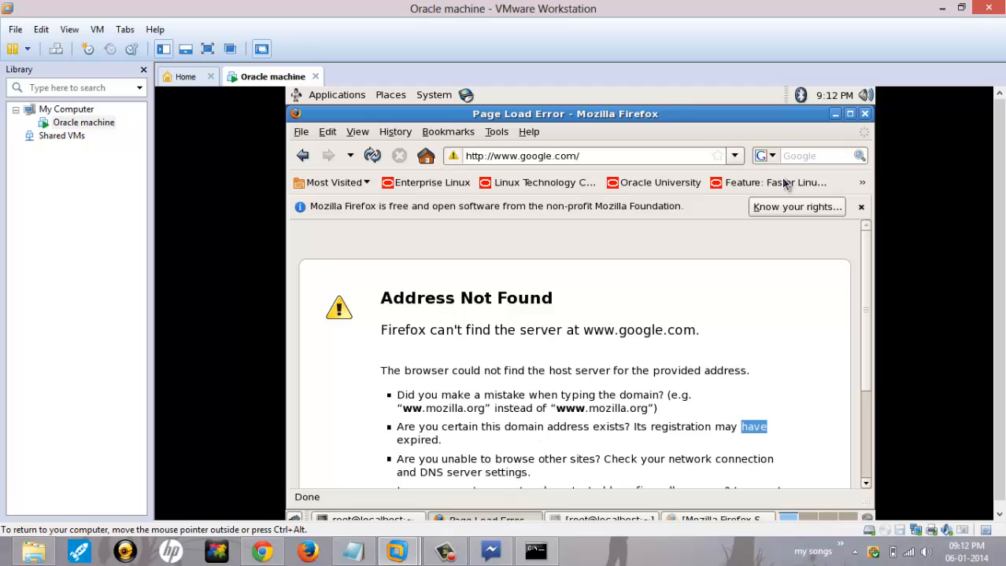
left_click(865, 114)
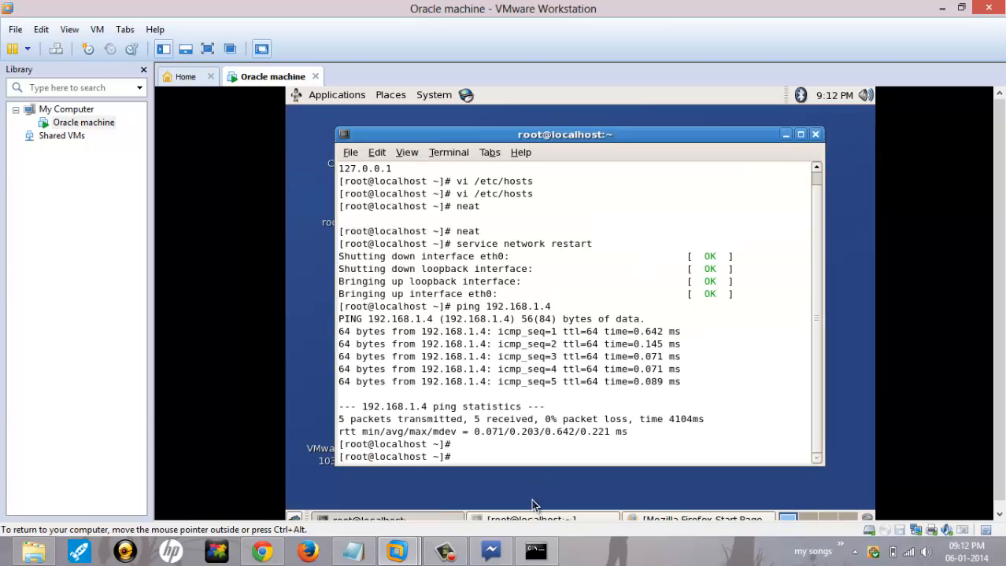
left_click(534, 519)
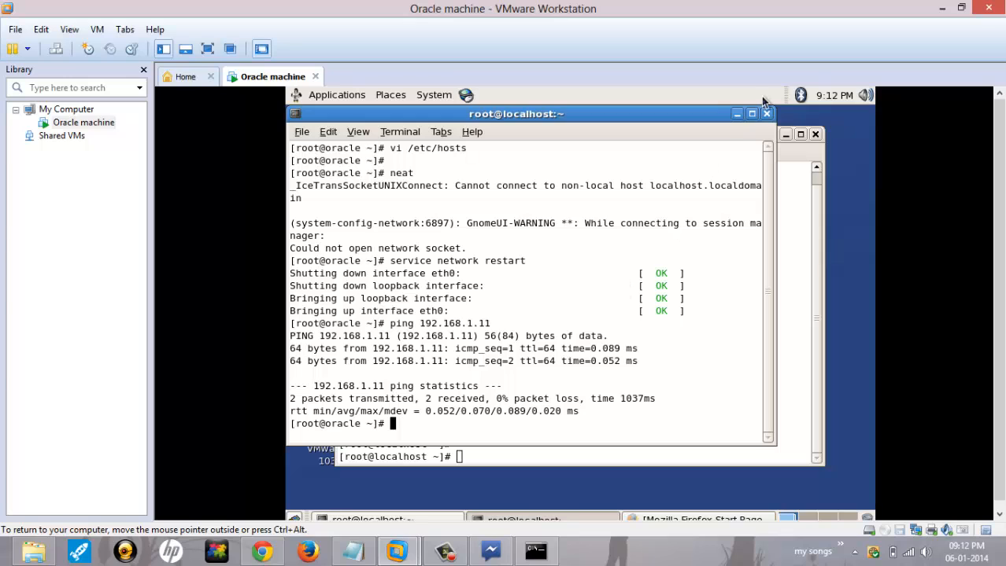
left_click(766, 114)
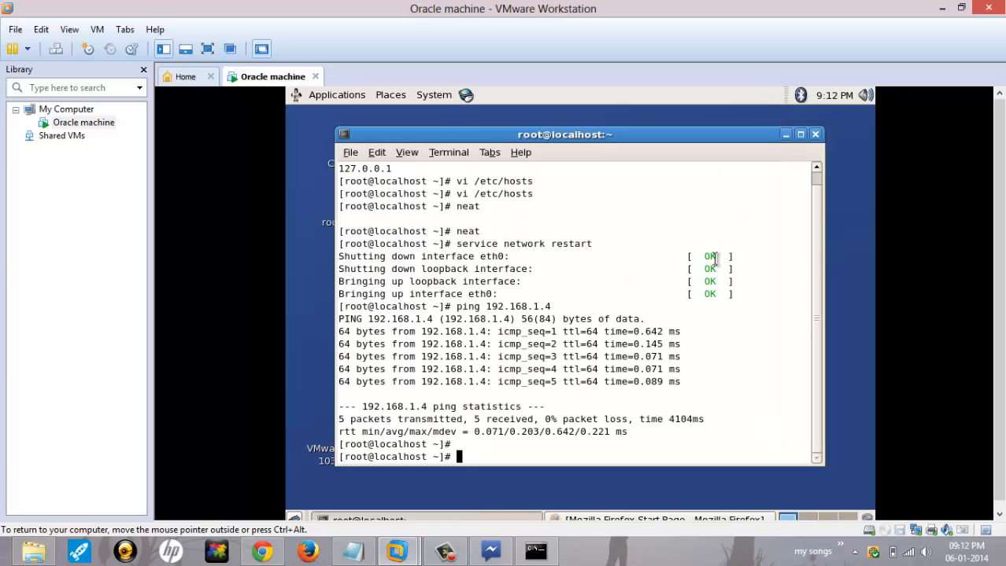
Step: Open /etc/hosts in vi to check the 192.168.1.11 oracle.com entry, then quit with :q
type("vi /etc/")
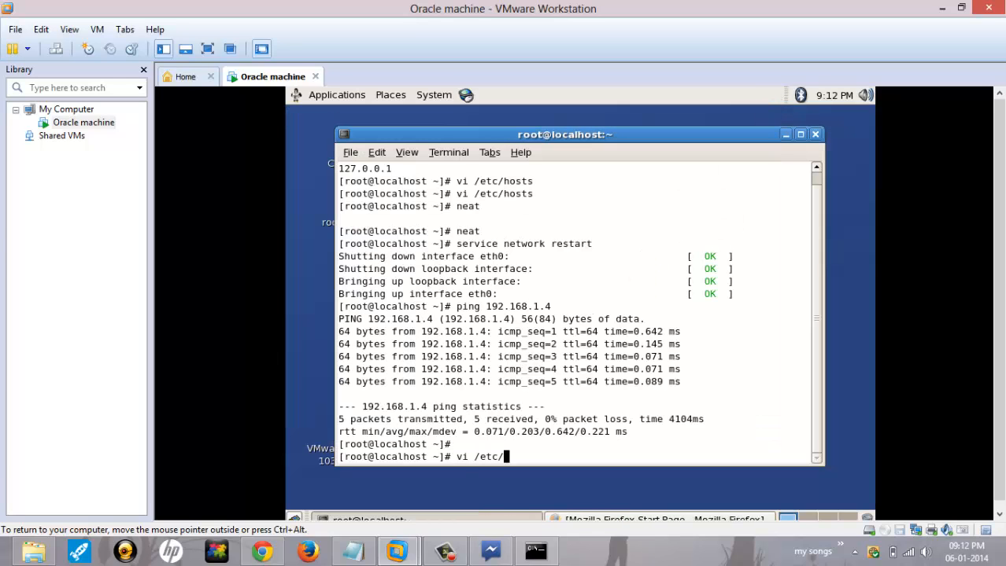
type("hosts")
key("Return")
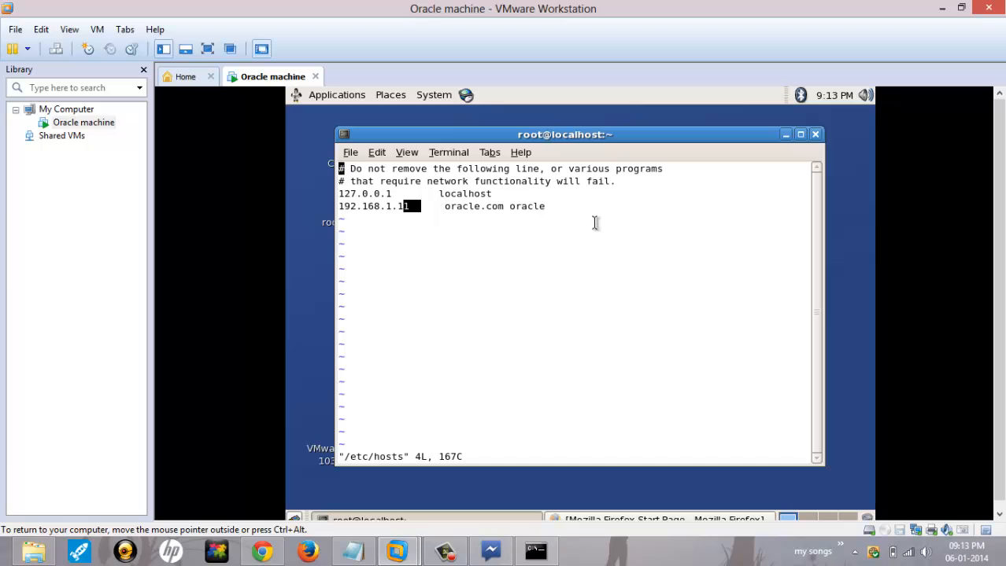
left_click(550, 207)
type(":q")
key("Return")
Step: Launch neat and review eth0's IP and hardware settings, probing the MAC, then accept them
type("n")
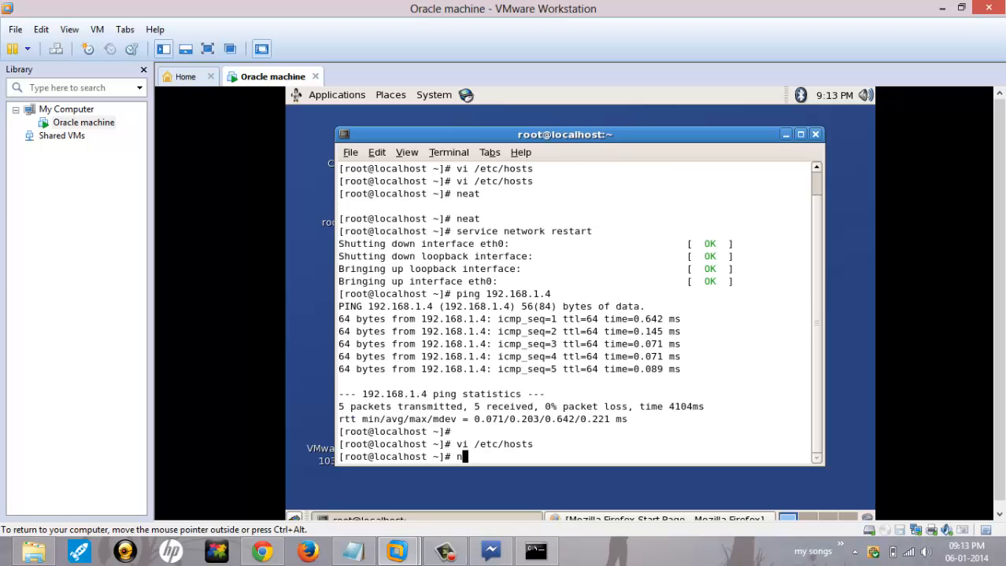
type("eat")
key("Return")
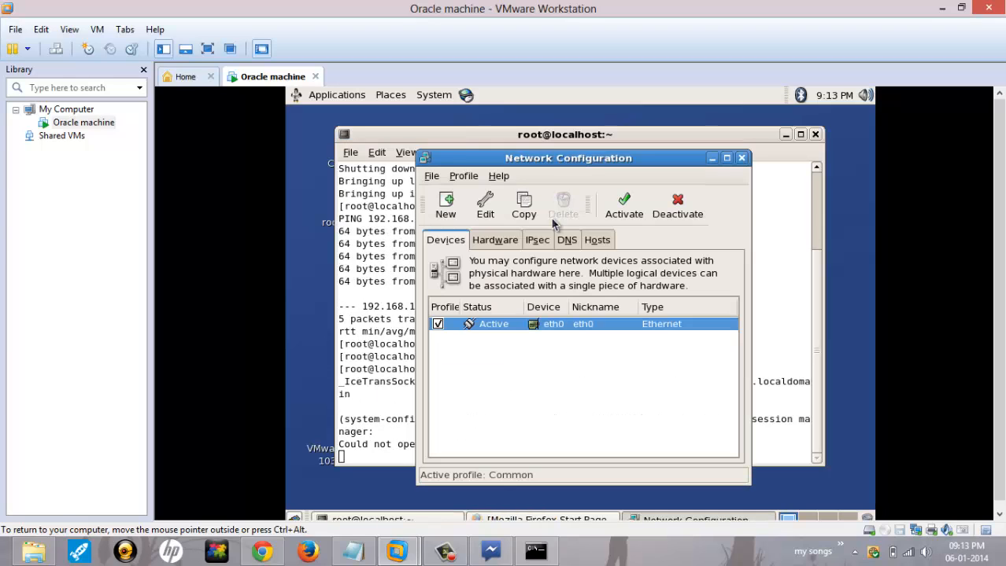
left_click(557, 326)
double_click(557, 326)
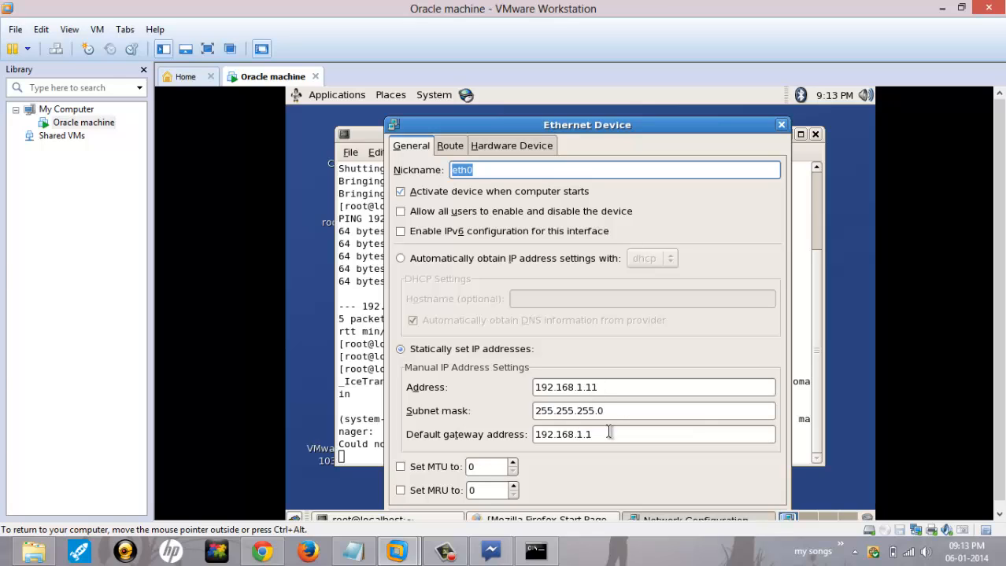
left_click(535, 147)
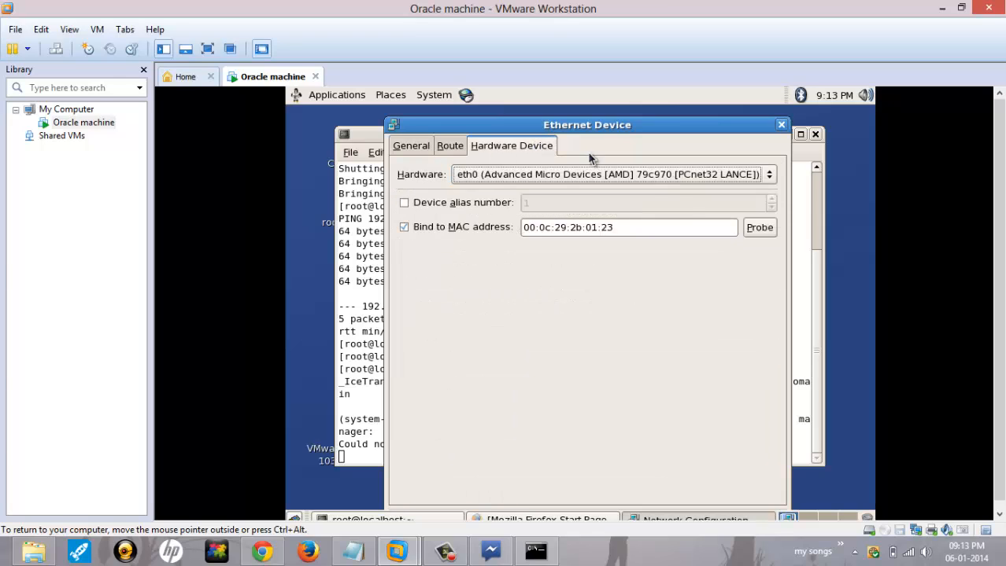
left_click(756, 231)
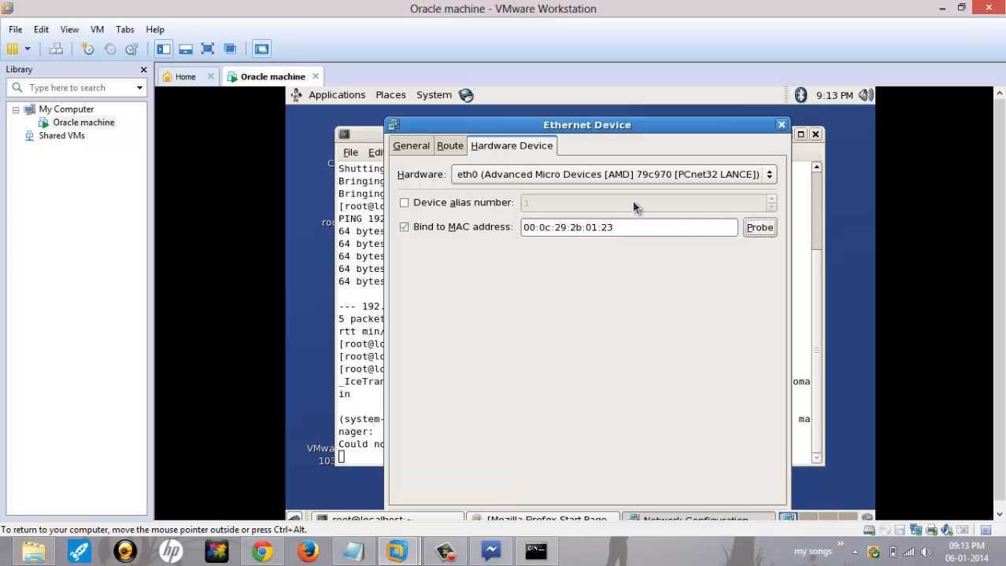
left_click(427, 148)
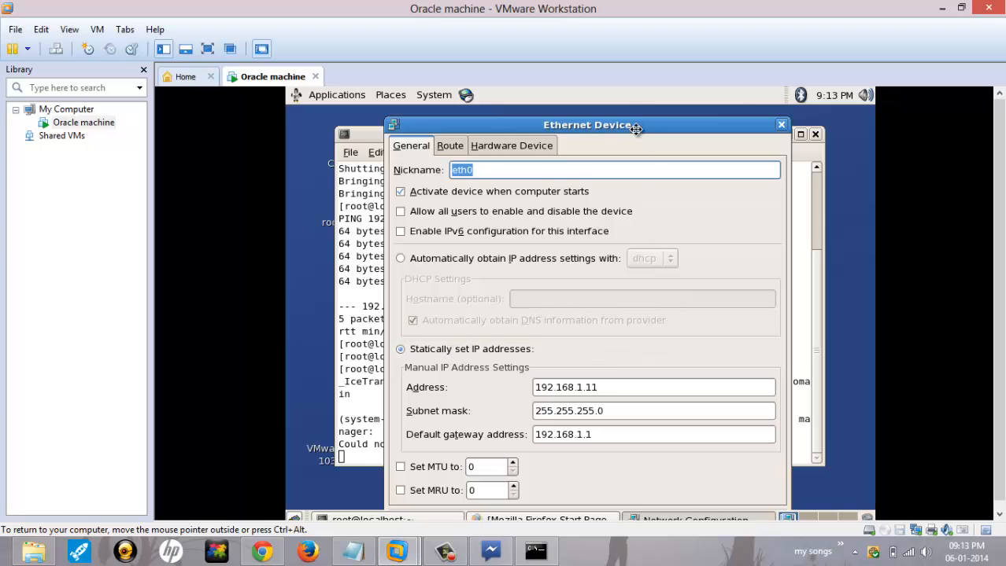
left_click_drag(635, 128, 648, 92)
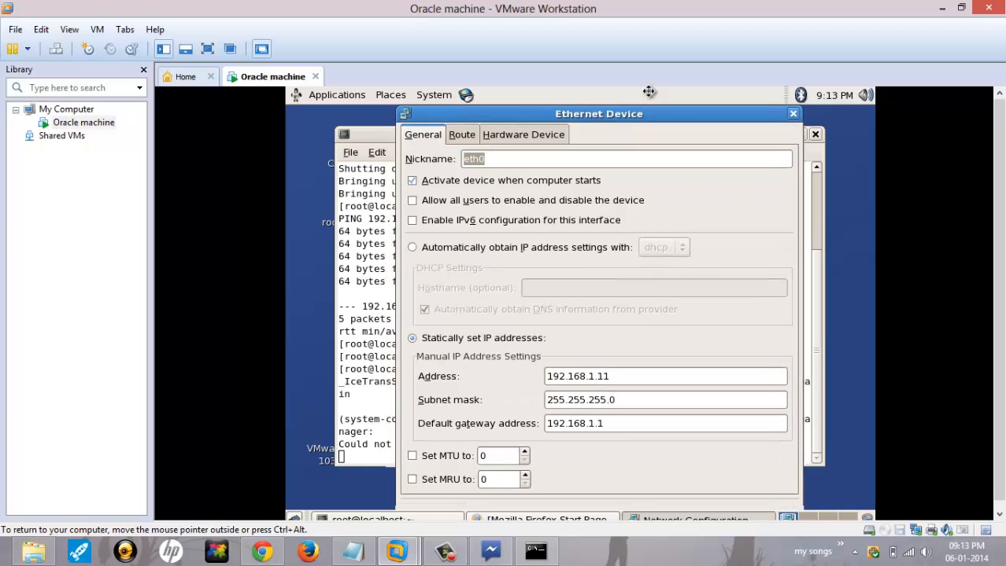
left_click(762, 513)
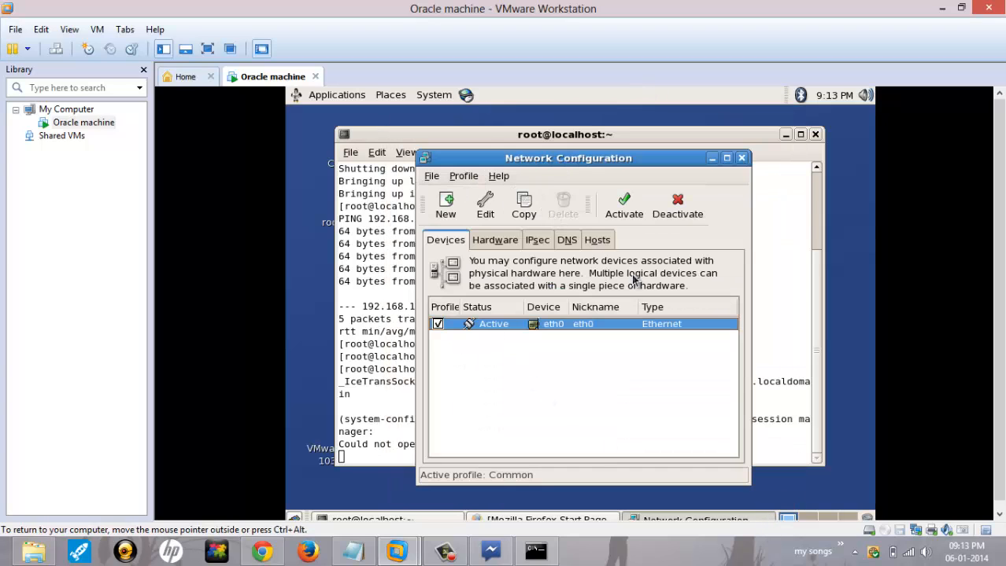
Step: Check the DNS server and oracle.com hosts entry, save the configuration, and quit the tool
left_click(569, 242)
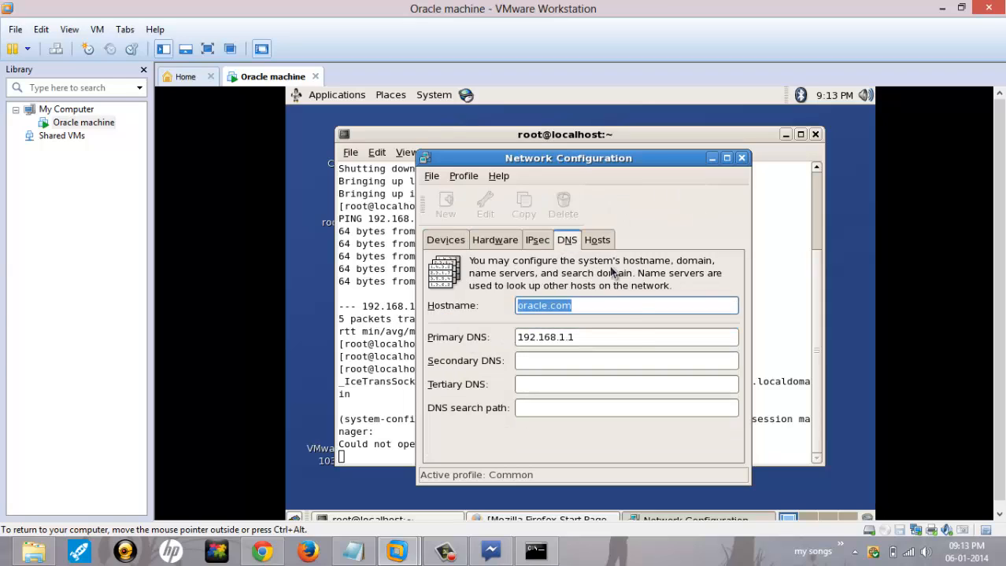
left_click(596, 333)
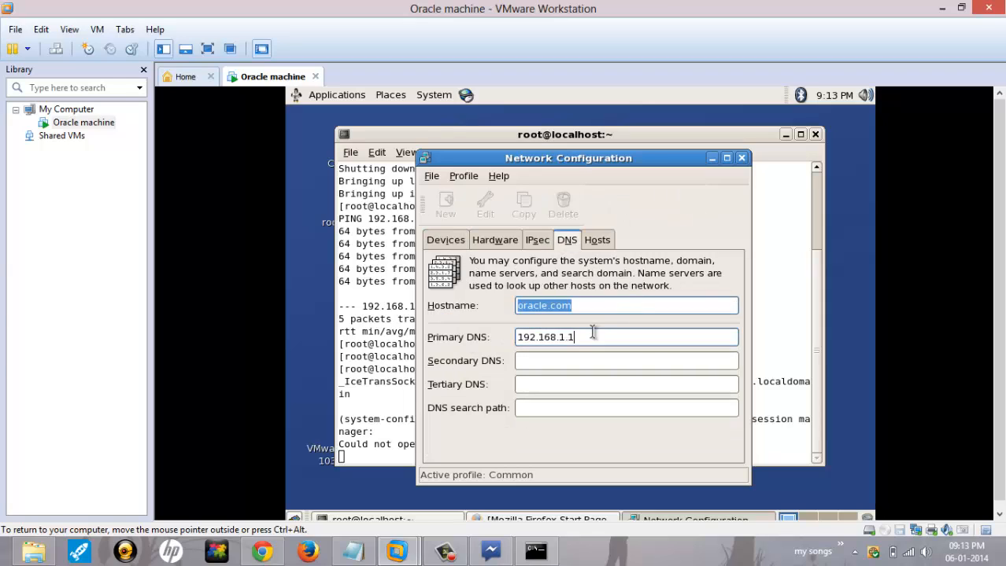
left_click(597, 241)
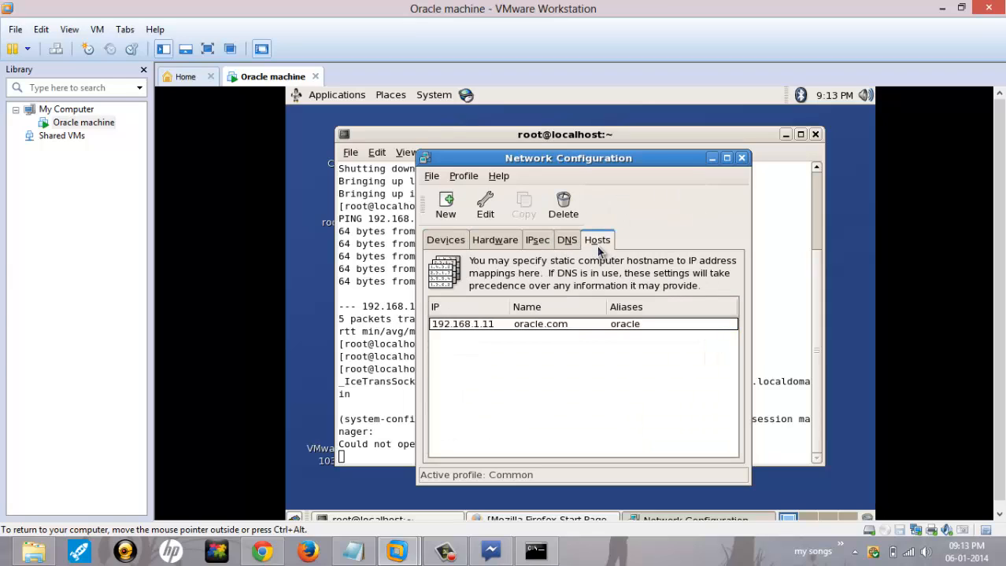
left_click(433, 177)
left_click(447, 195)
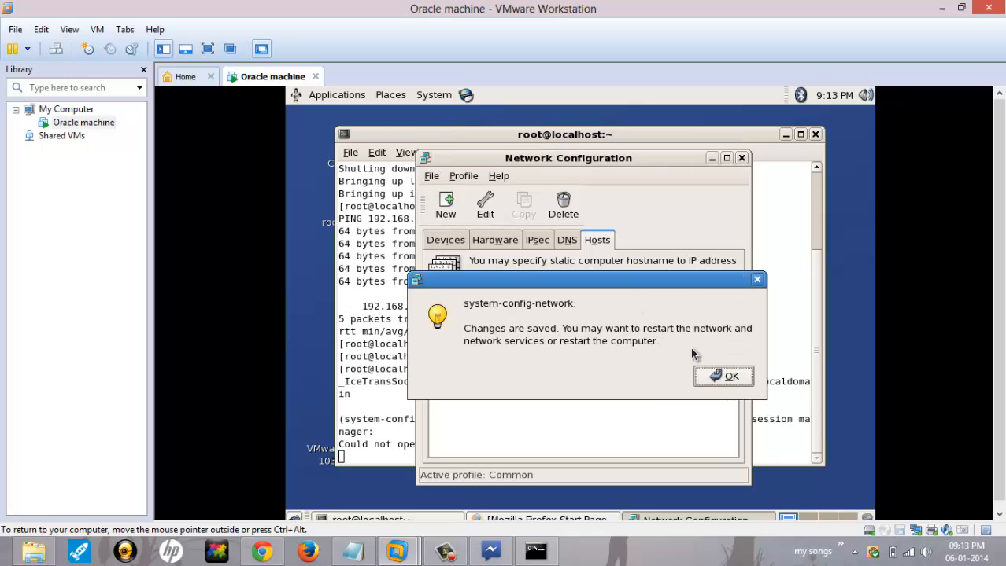
left_click(714, 380)
left_click(431, 179)
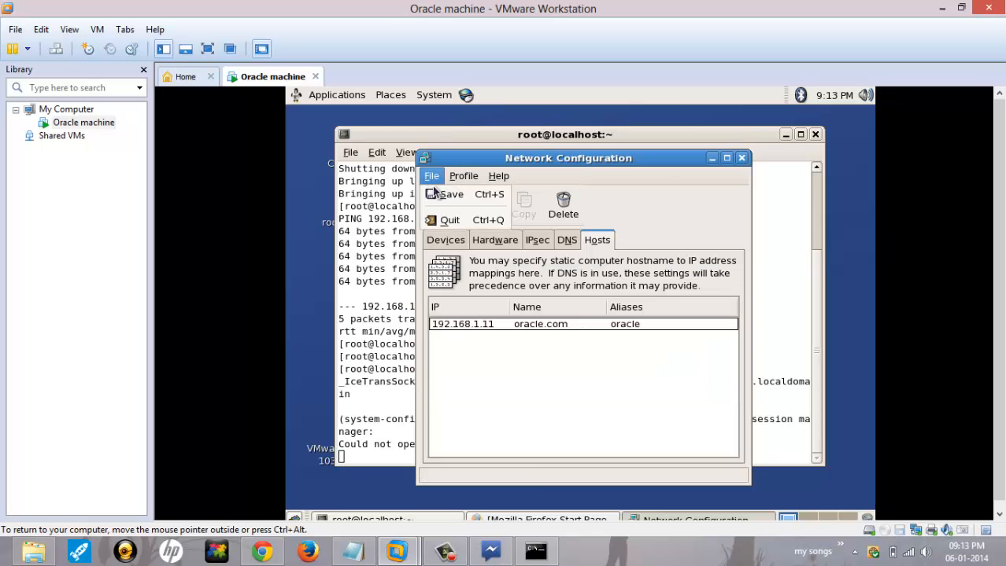
left_click(443, 220)
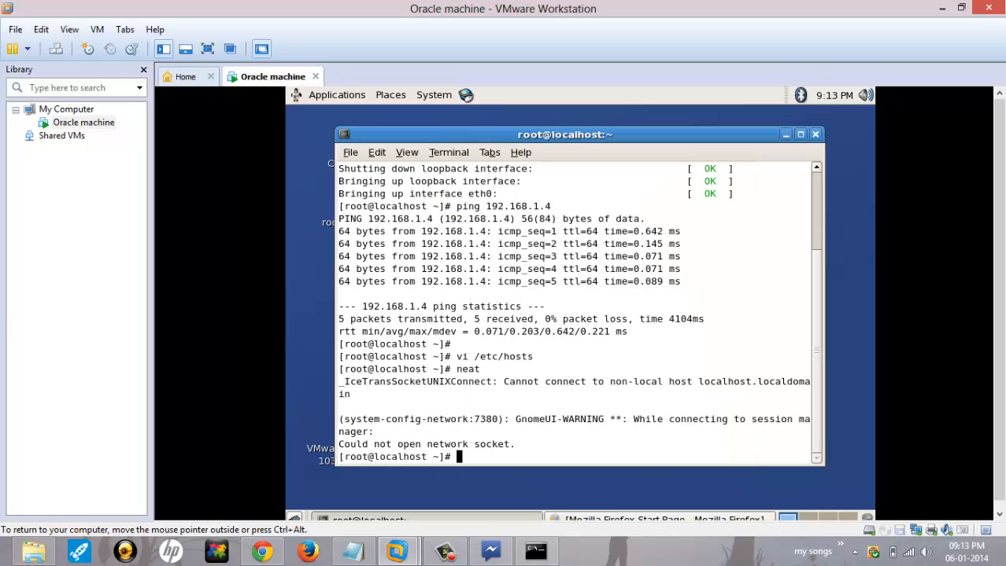
Step: Restart the network service with 'service network restart' and clear the terminal
type("service networ")
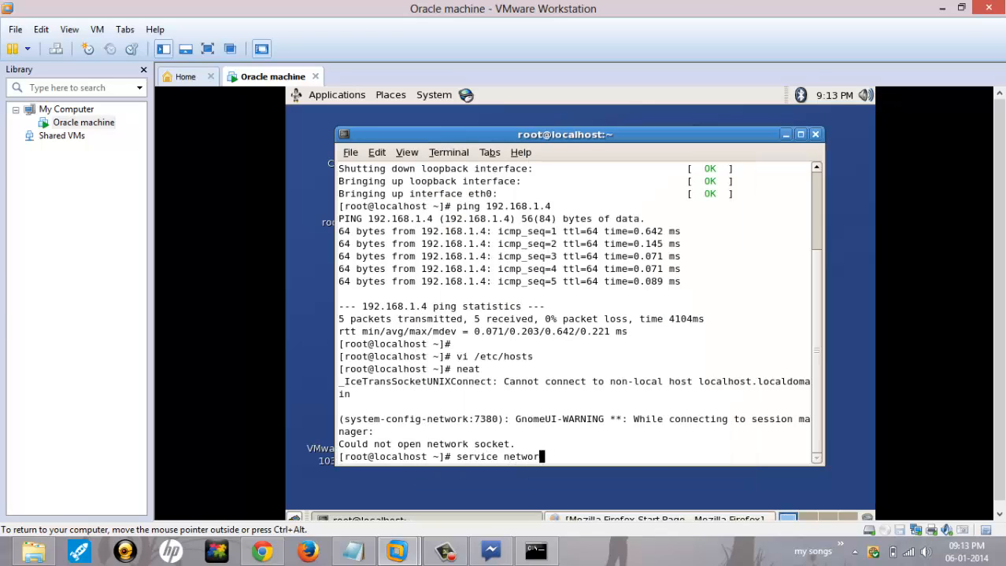
type("k restart")
key("Return")
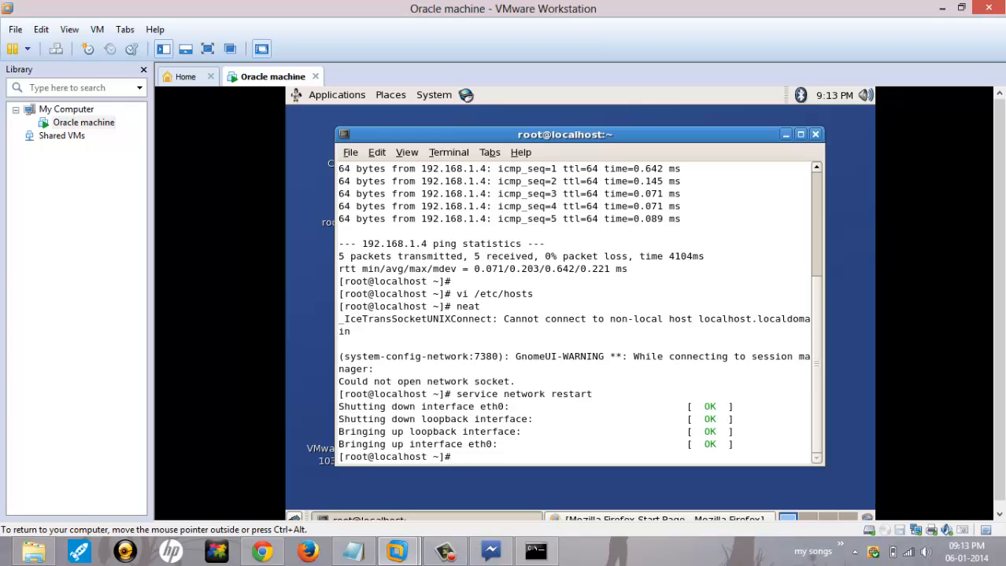
type("ear")
key("Return")
Step: Ping 192.168.1.11 and stop it with Ctrl+C, showing 0% packet loss
type("ping 192.168.")
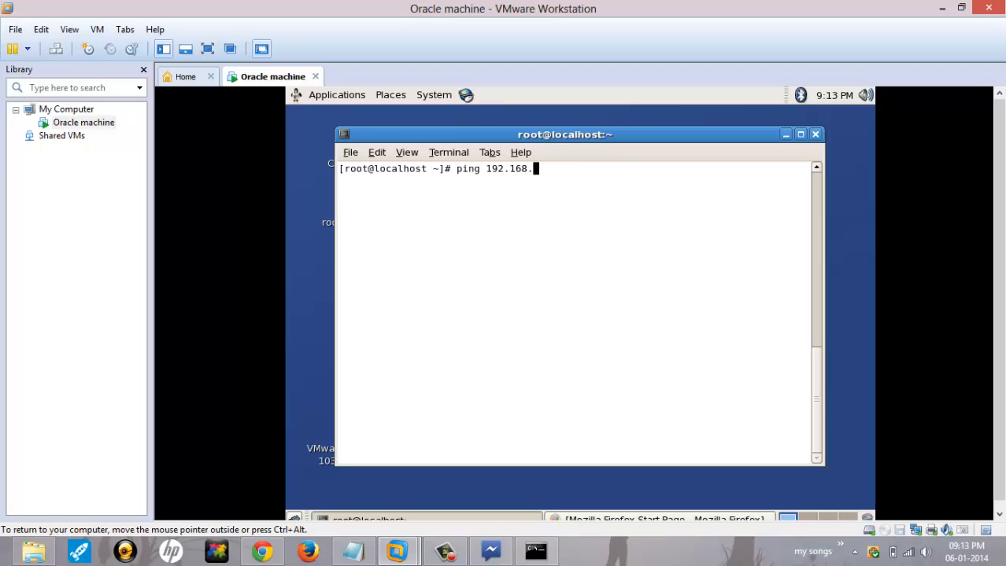
type("1.11")
key("Return")
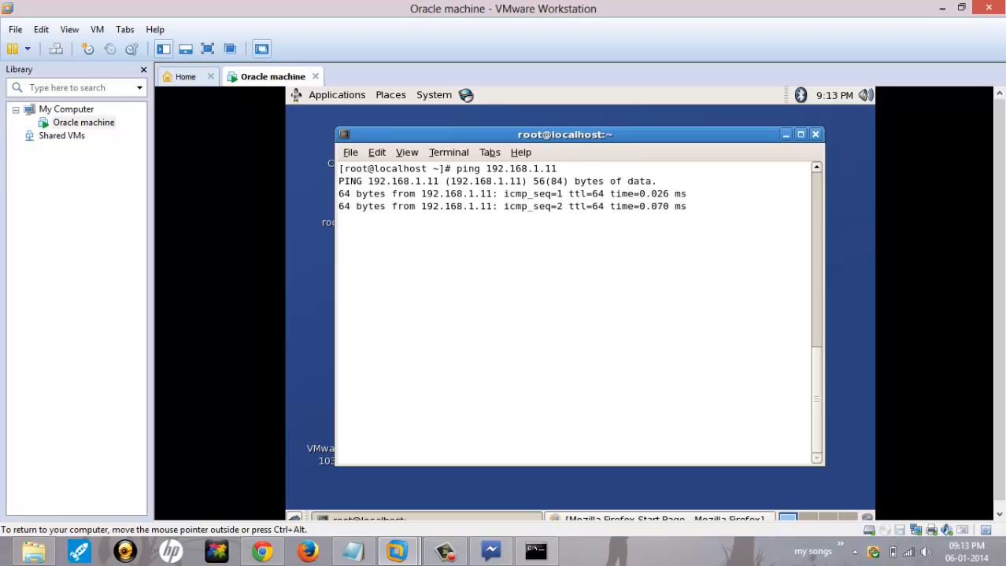
key("ctrl+c")
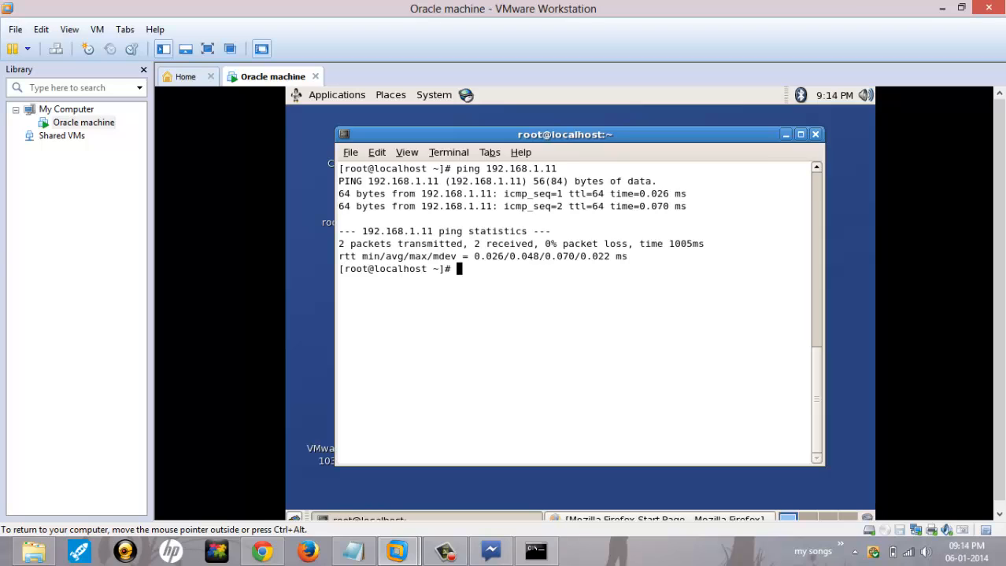
Step: Launch Firefox, hide the terminal, and load google.com in the address bar
left_click(469, 94)
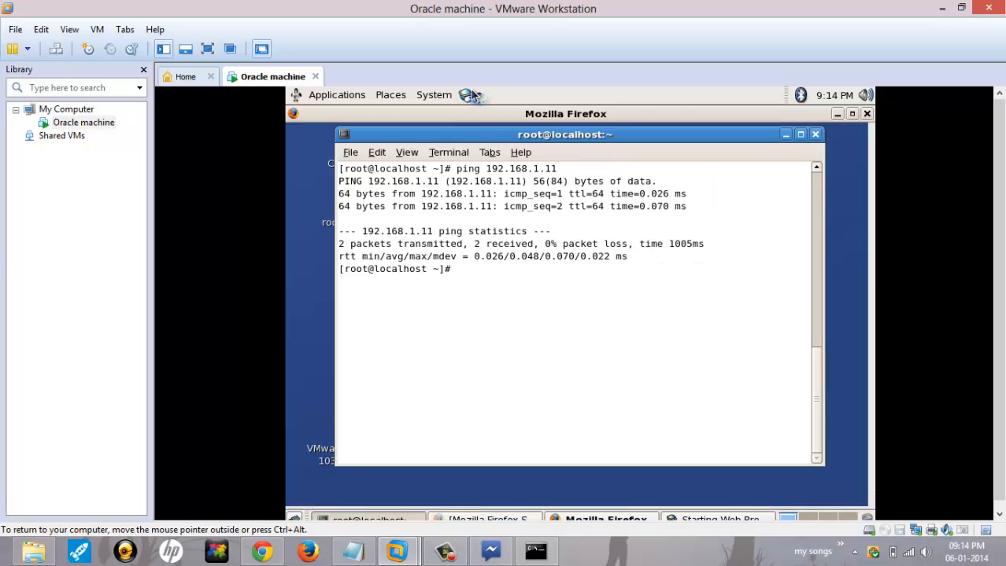
left_click(784, 136)
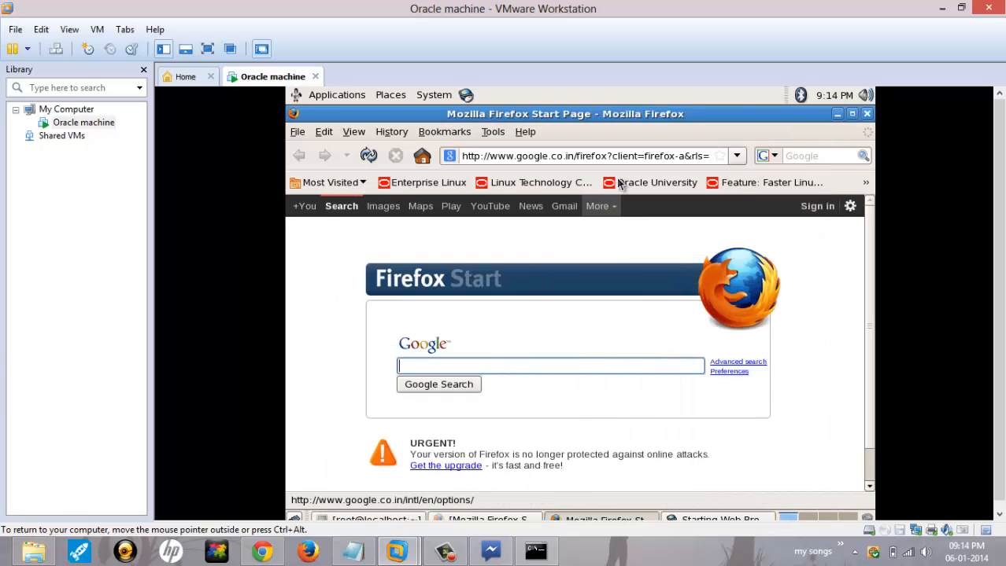
left_click(606, 155)
triple_click(606, 155)
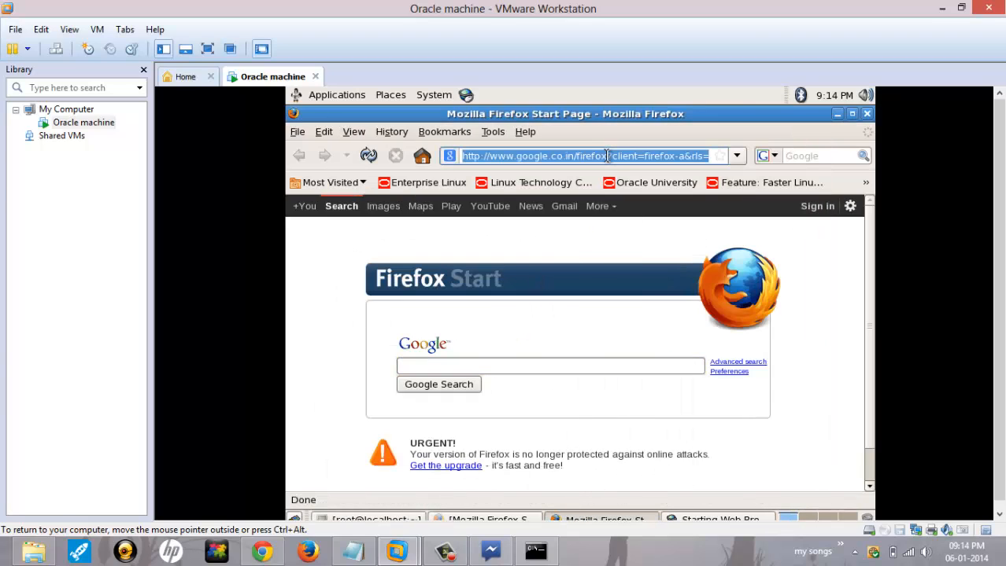
type("google.com")
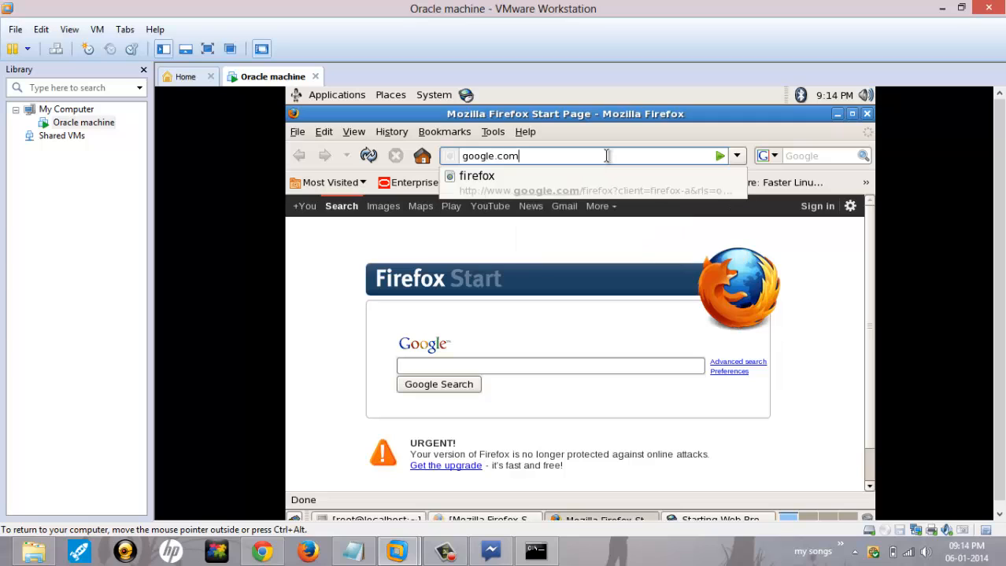
key("Return")
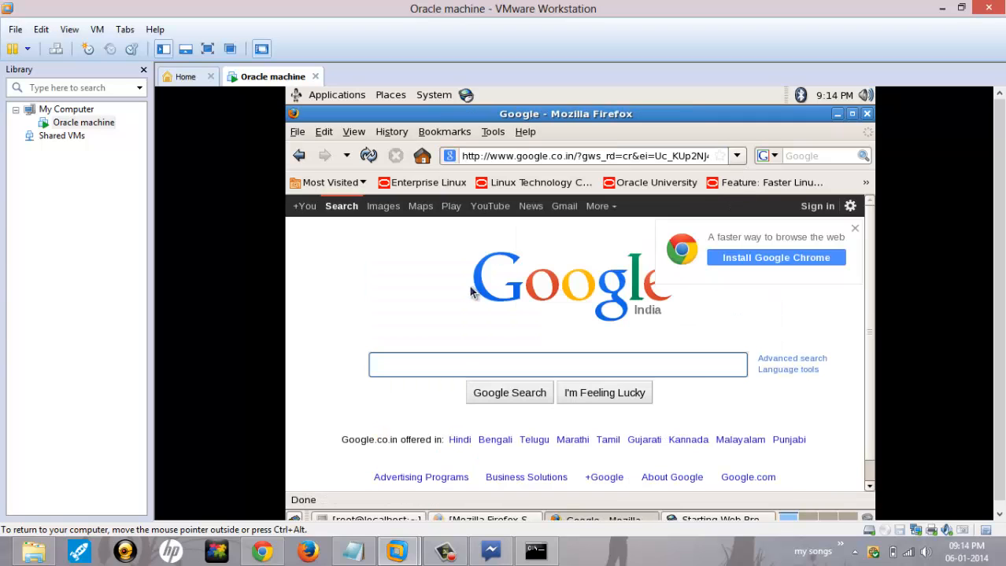
Step: Search Google for 'oracle' and switch the virtual machine to full screen
type("oracle")
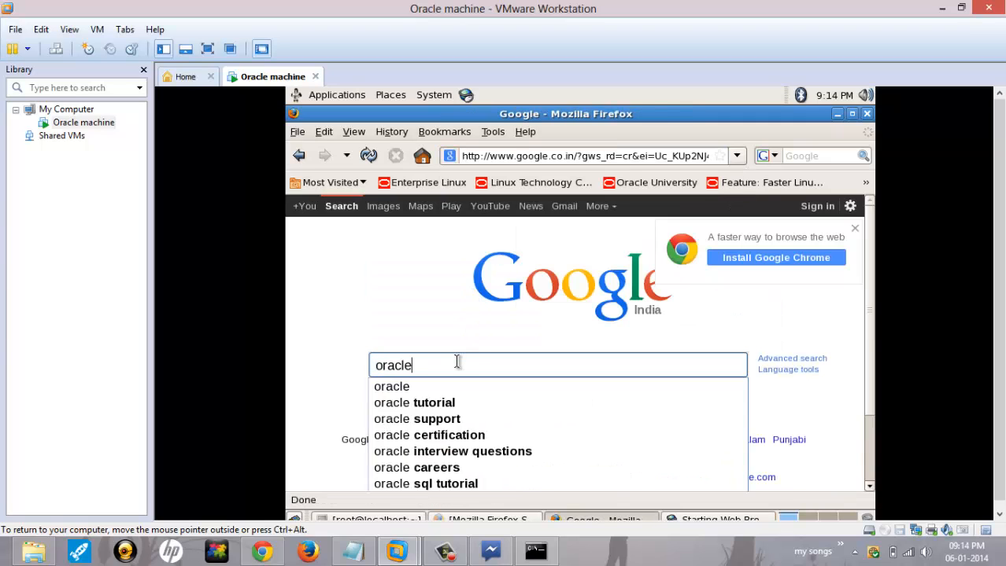
key("Return")
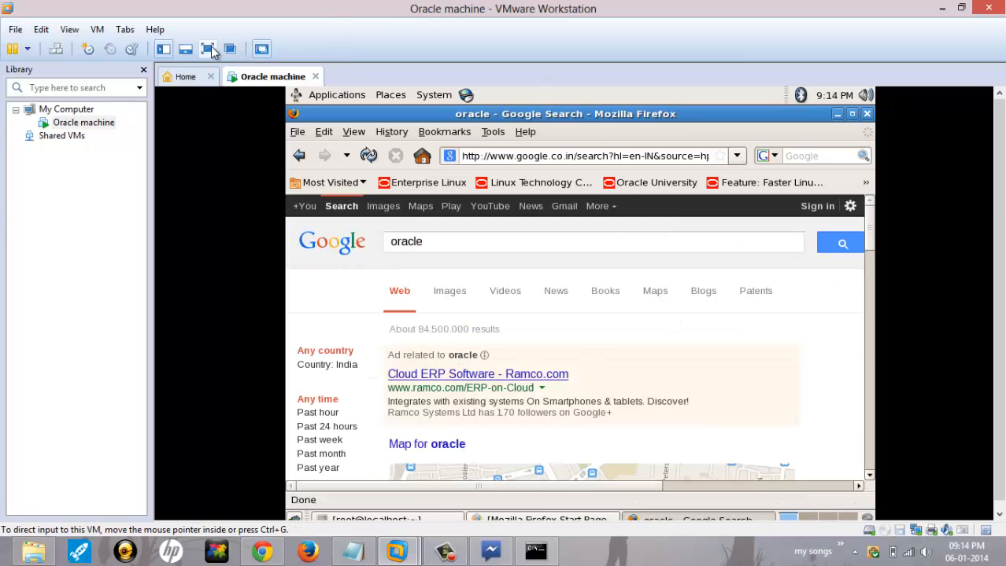
left_click(209, 49)
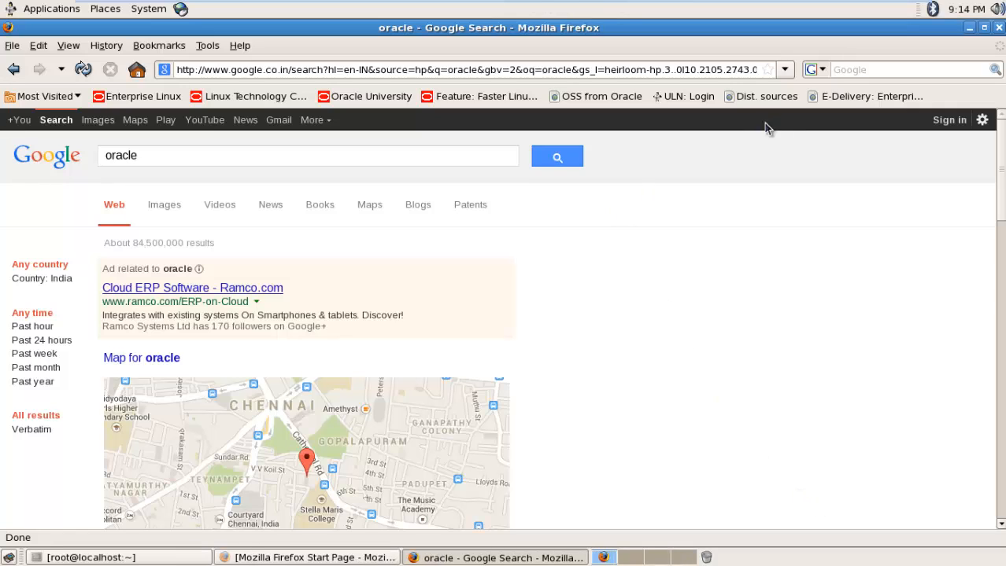
Step: Close the Google results window and open a new terminal from the desktop, centred on screen
left_click(998, 29)
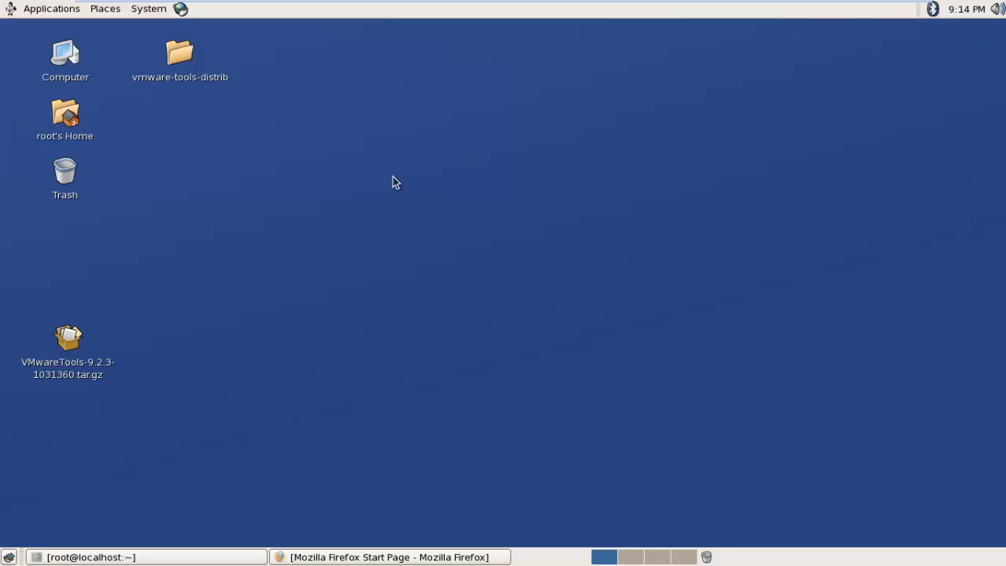
right_click(321, 150)
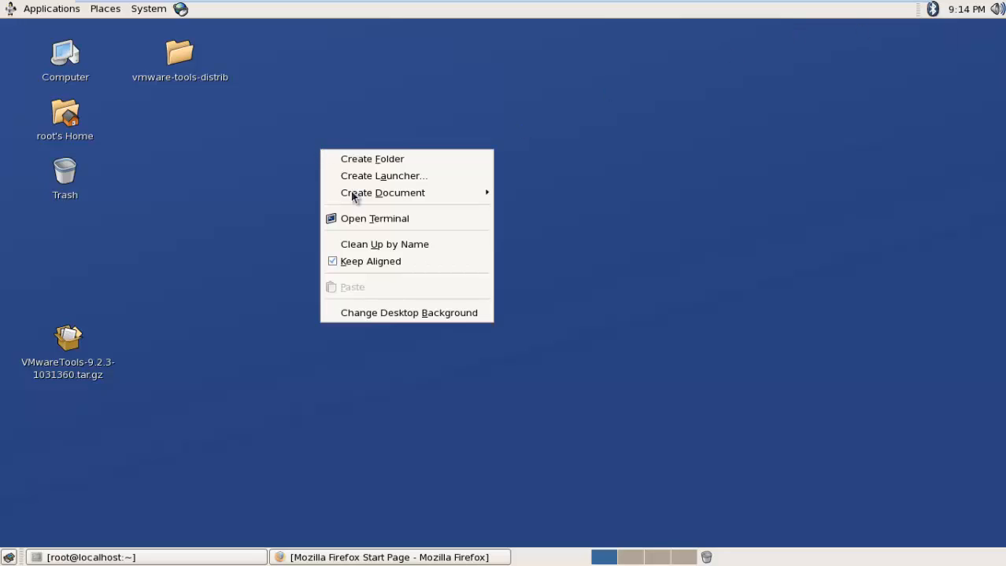
left_click(386, 224)
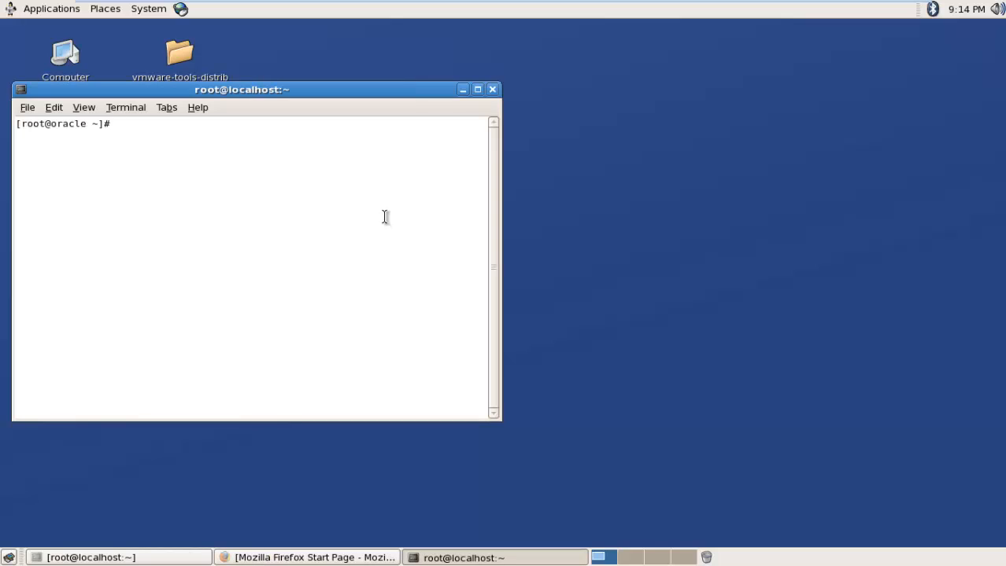
left_click_drag(413, 89, 658, 125)
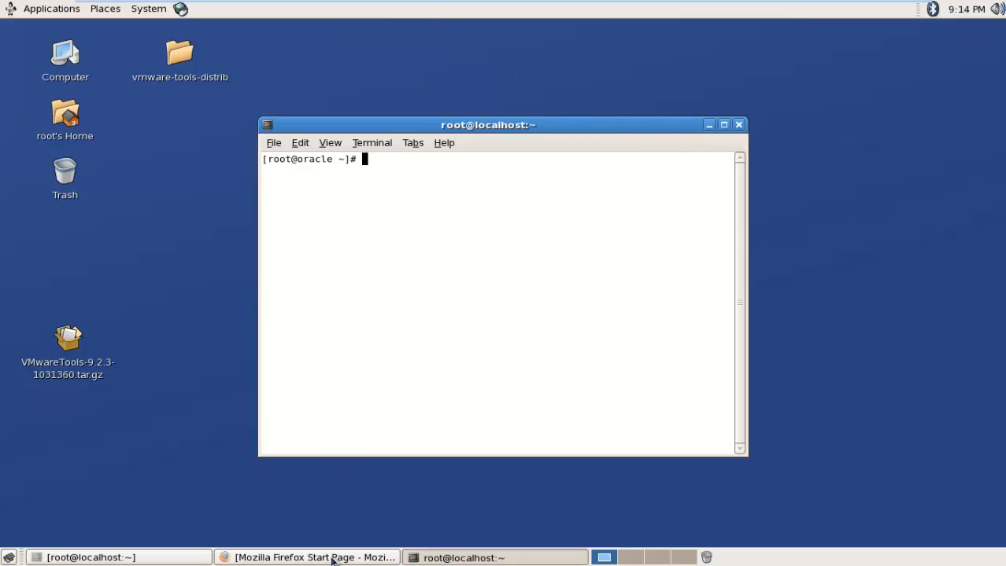
Step: Exit VMware's full-screen view, back at the root terminal prompt
mouse_move(472, 3)
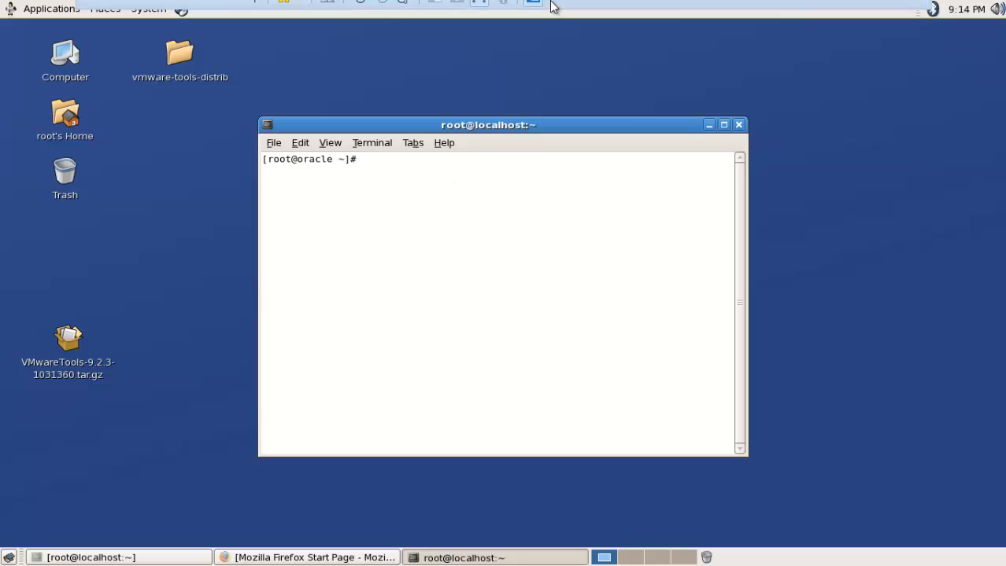
left_click(478, 32)
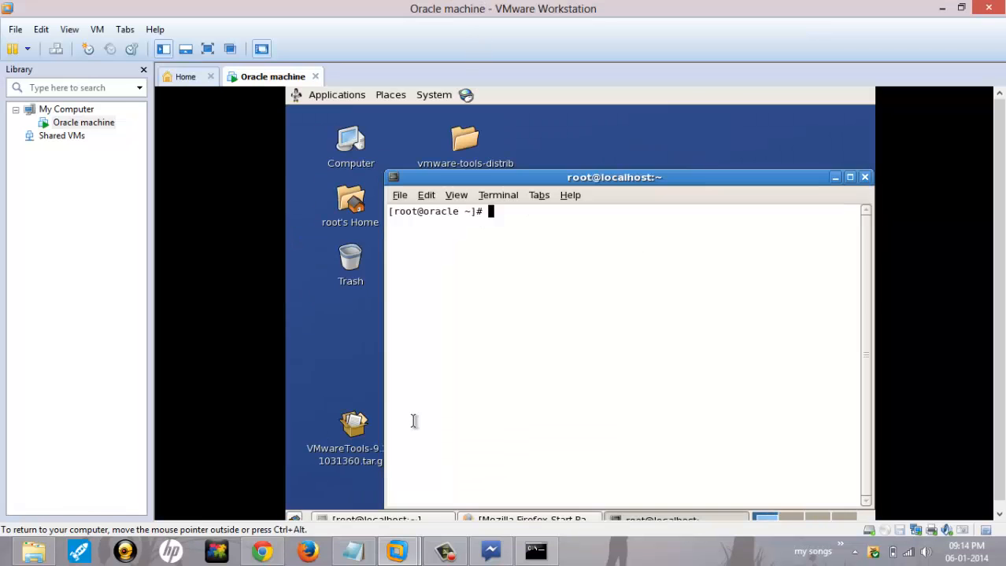
left_click(444, 552)
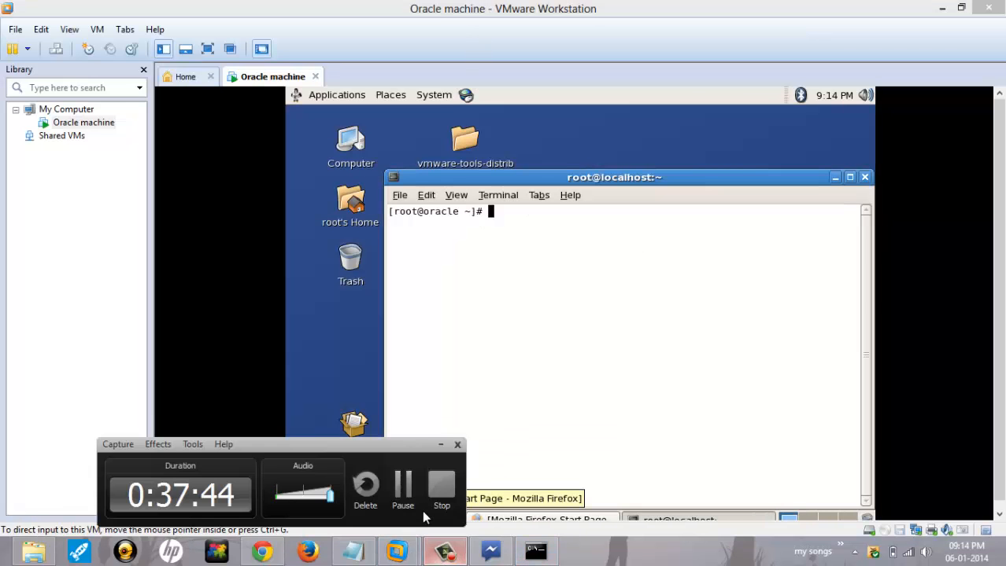